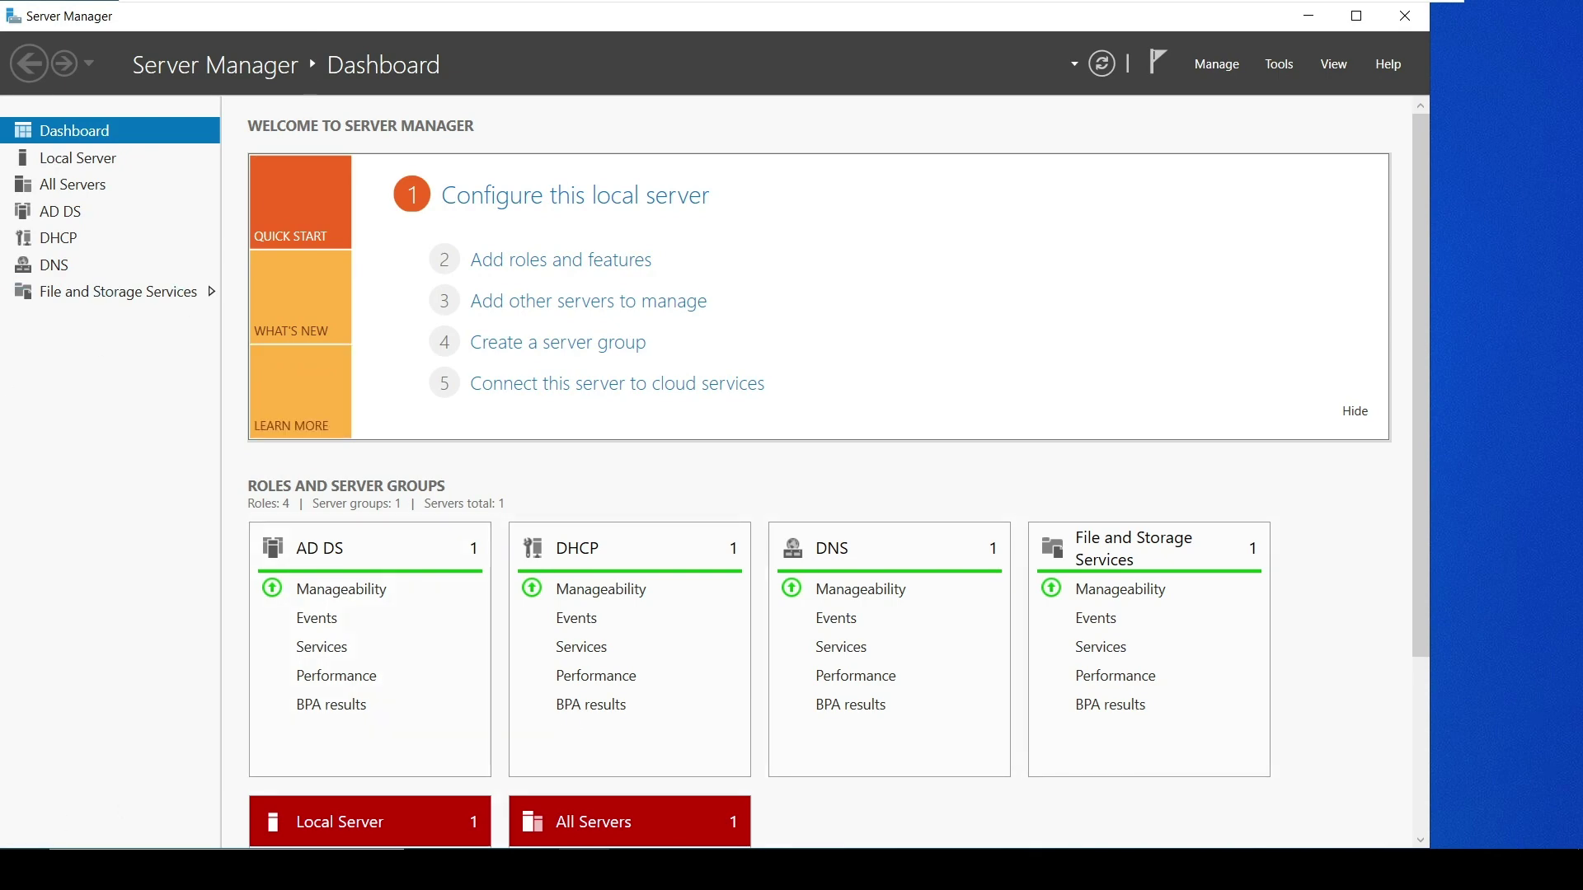
Launch Active Directory Users and Computers from Server Manager's Tools menu
key(super)
mouse_move(16, 630)
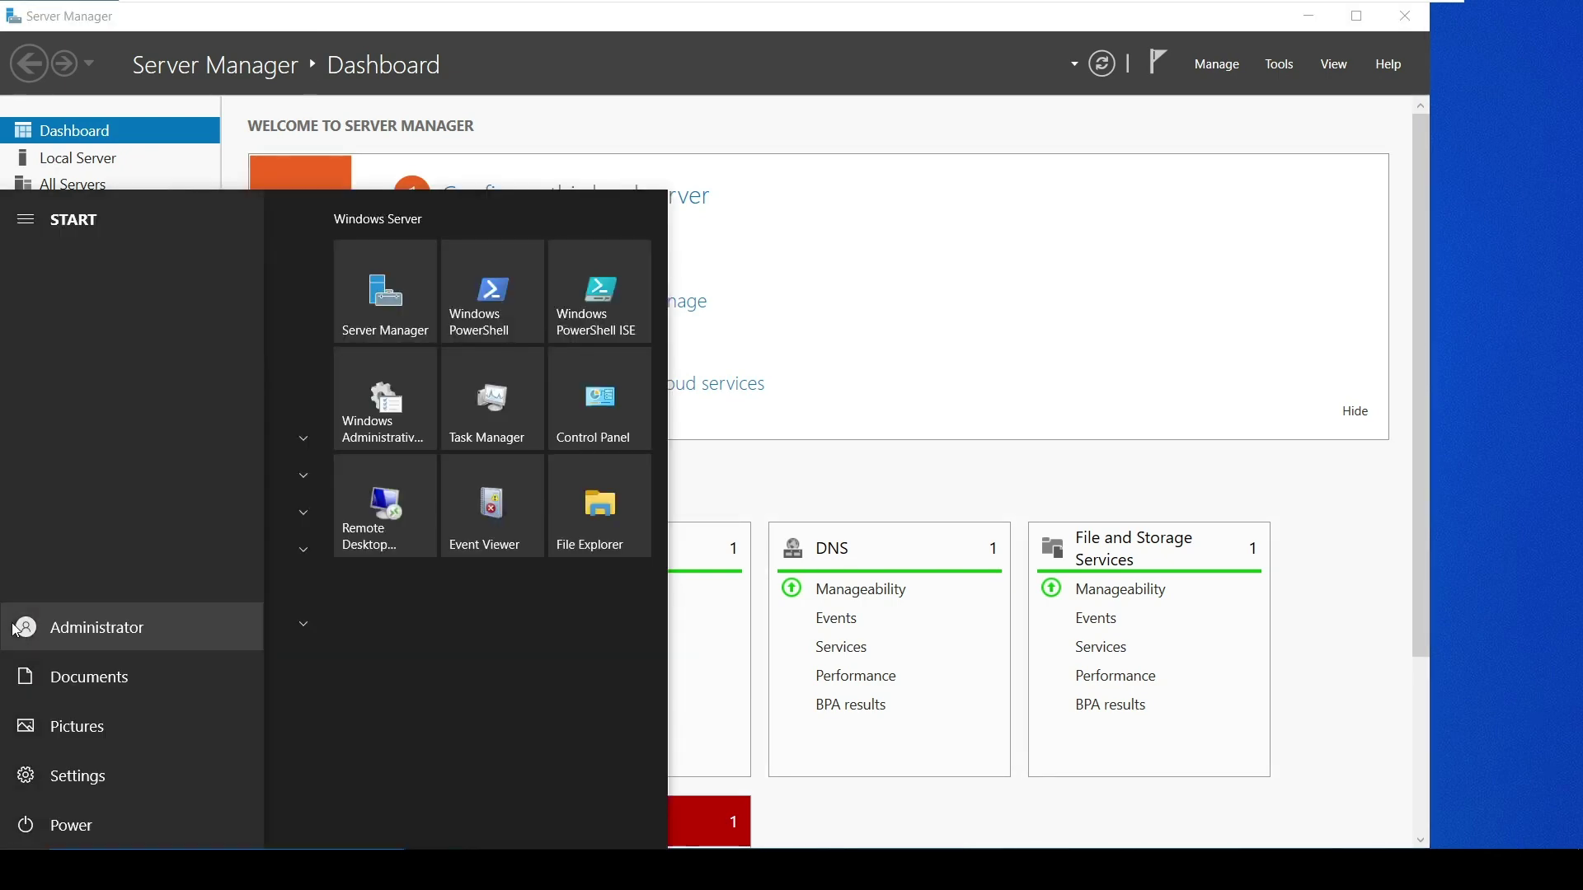
click(879, 364)
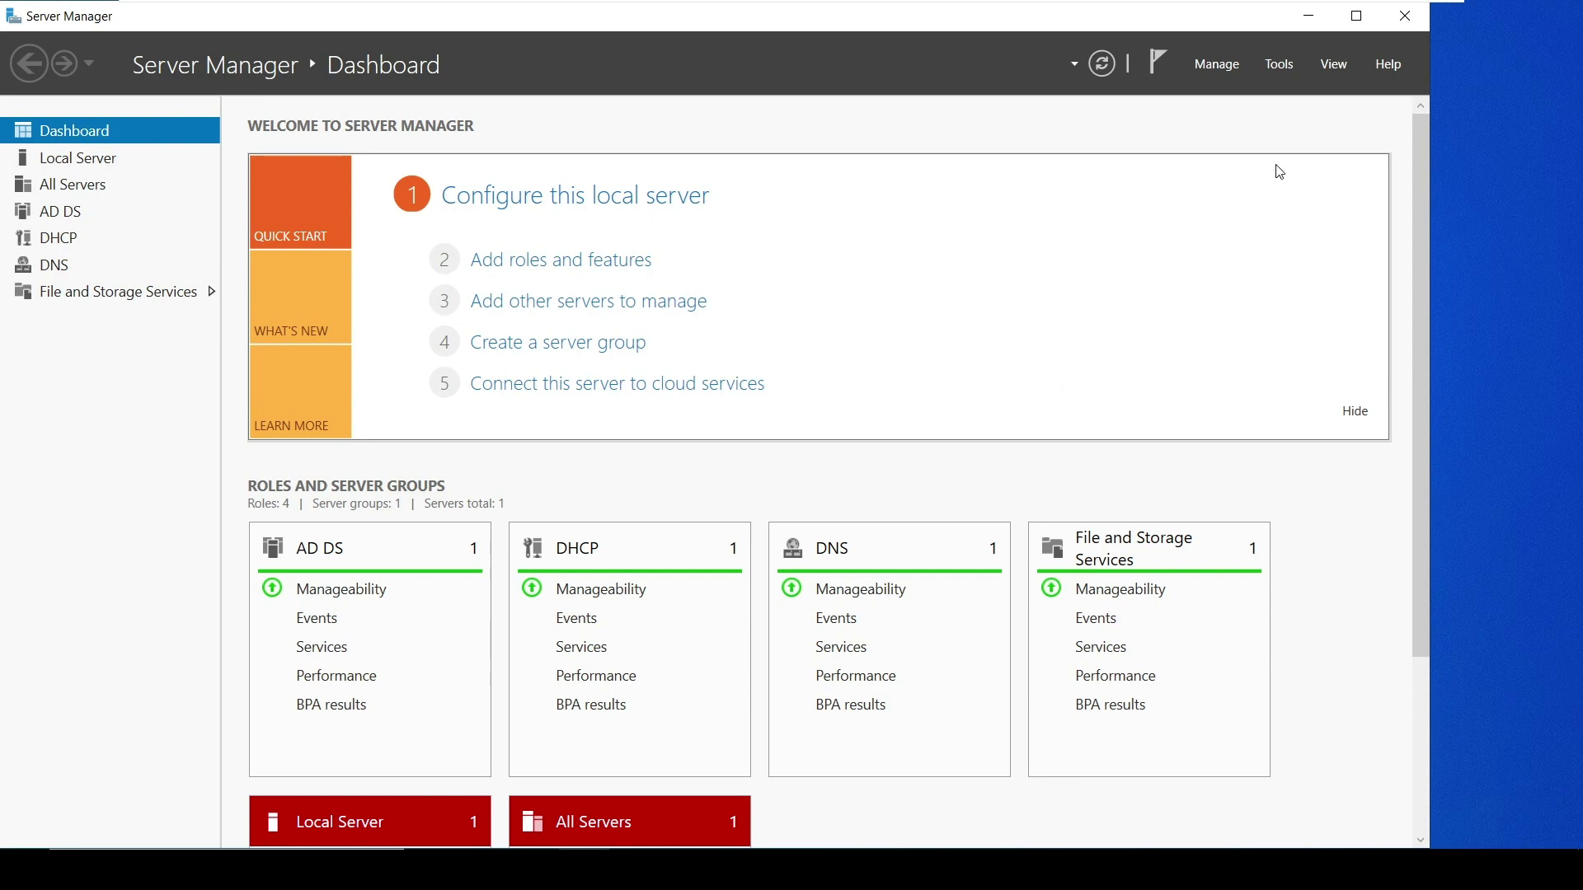
click(1279, 63)
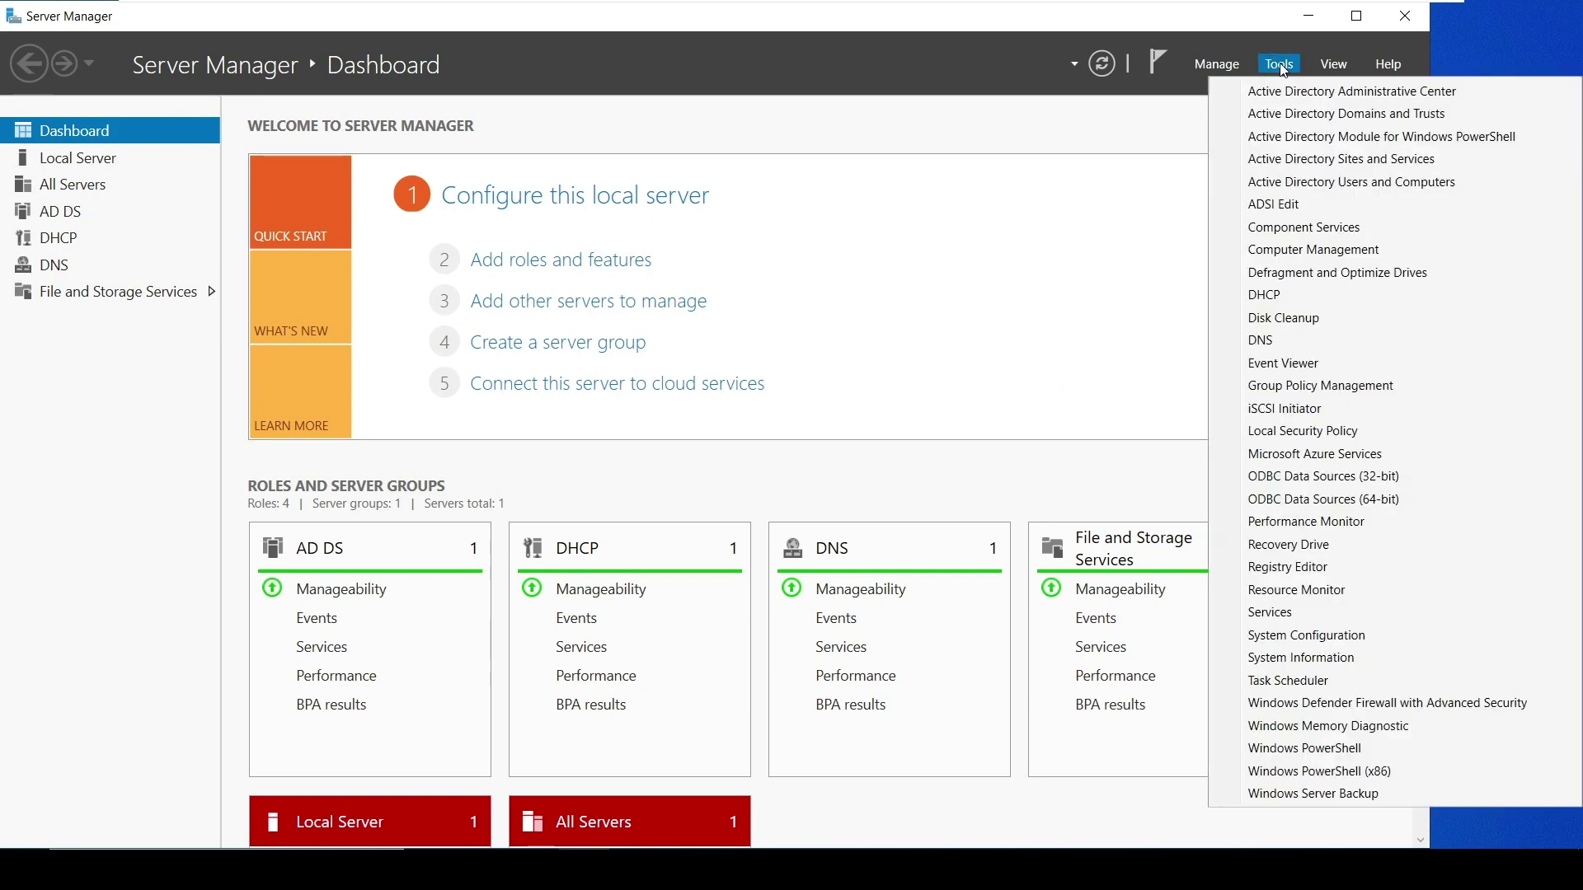
click(1342, 183)
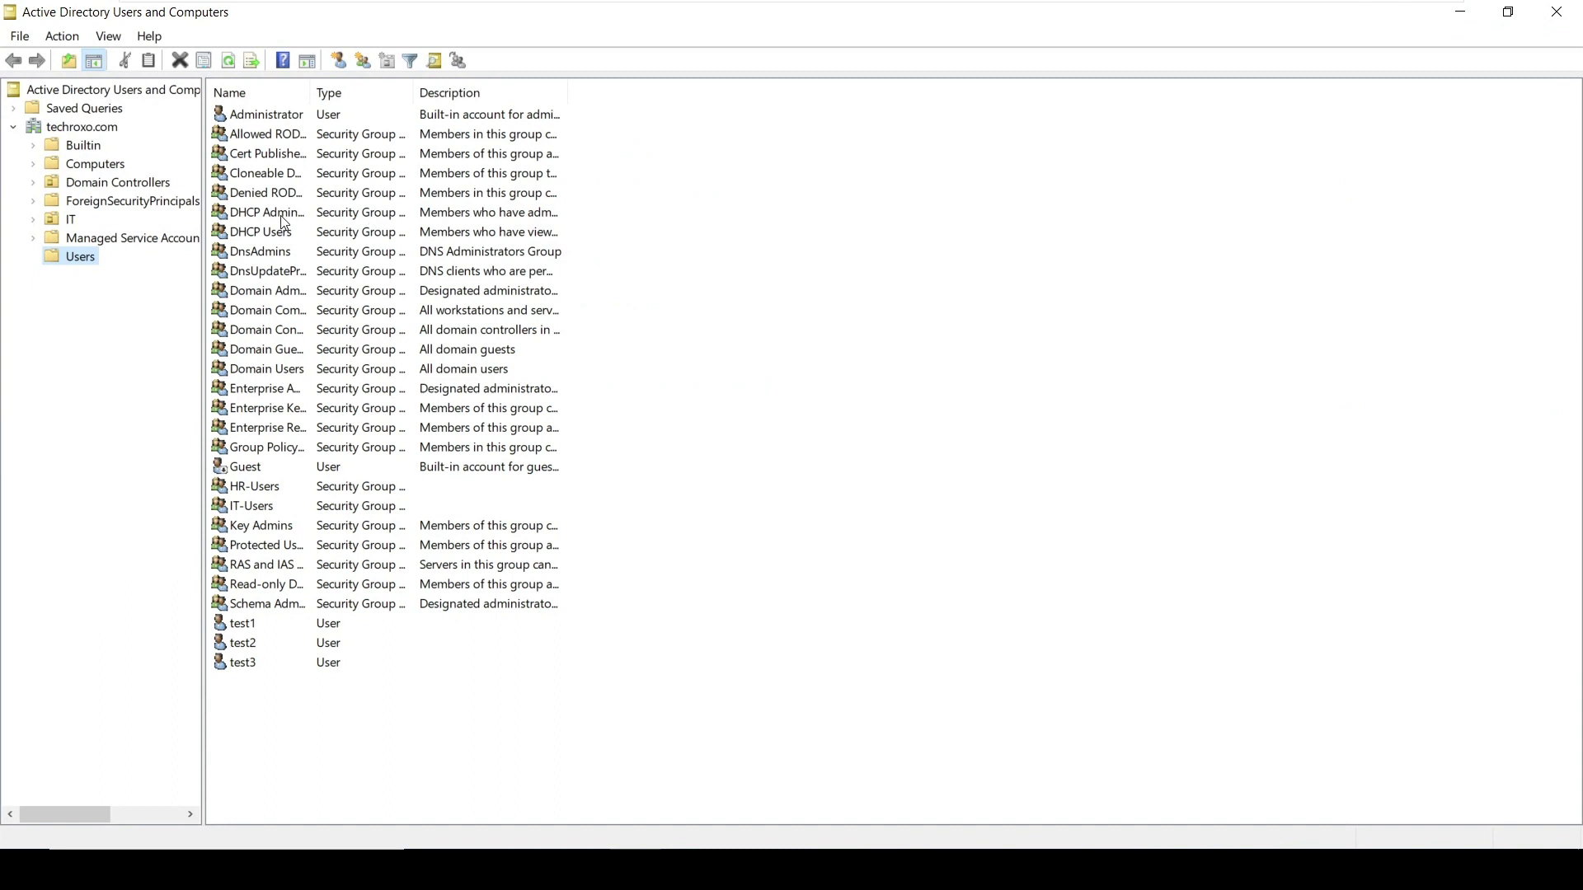
Browse the Users, Managed Service Accounts and IT containers, then return to the techroxo.com root
click(92, 130)
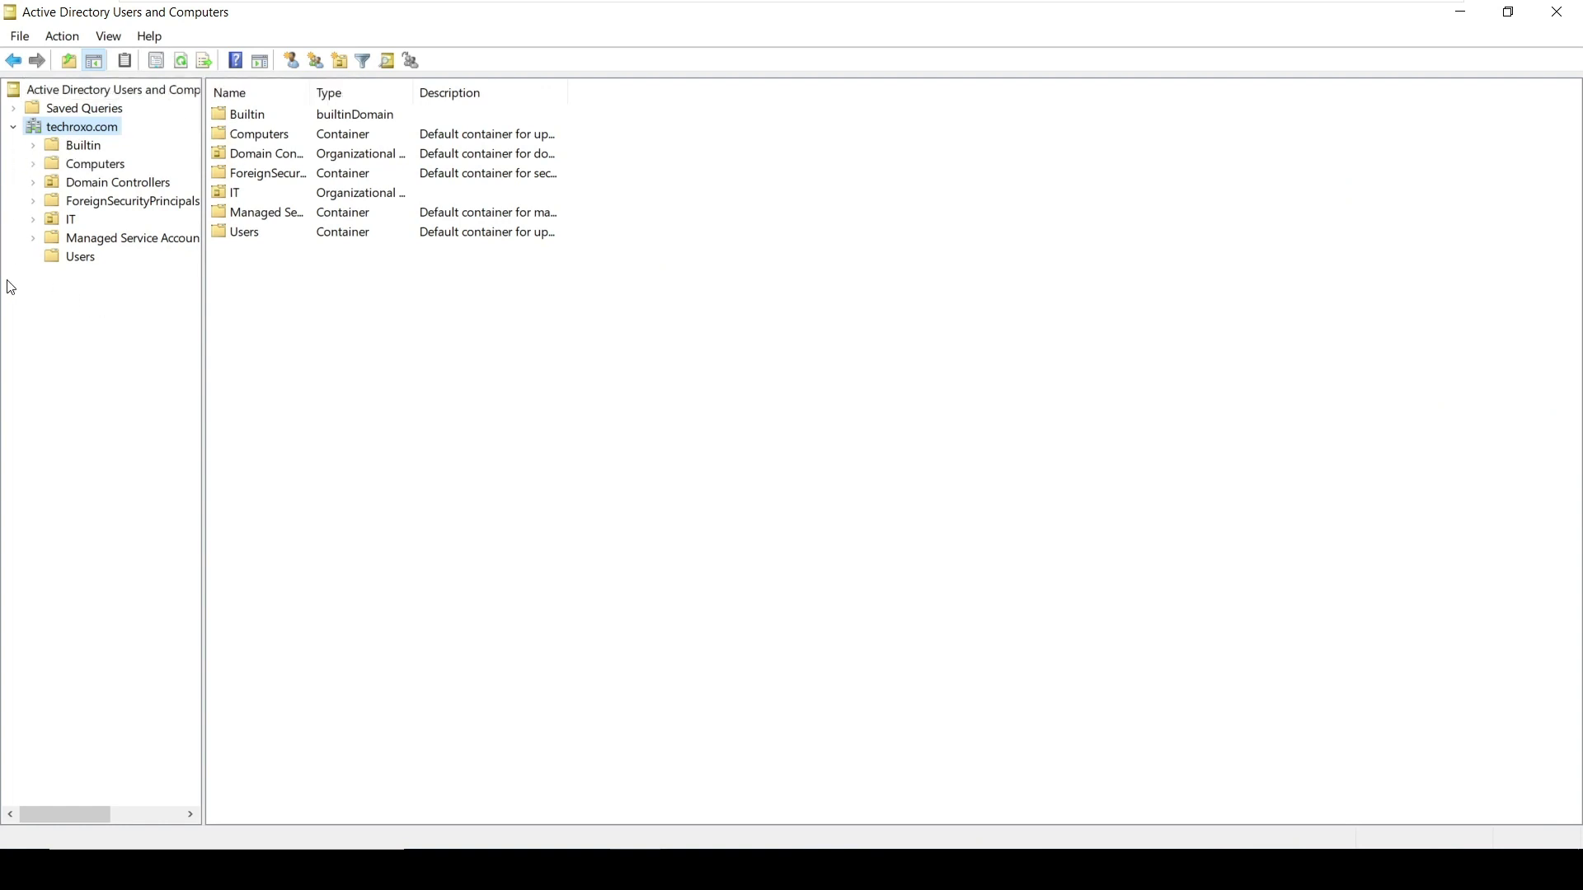
click(80, 259)
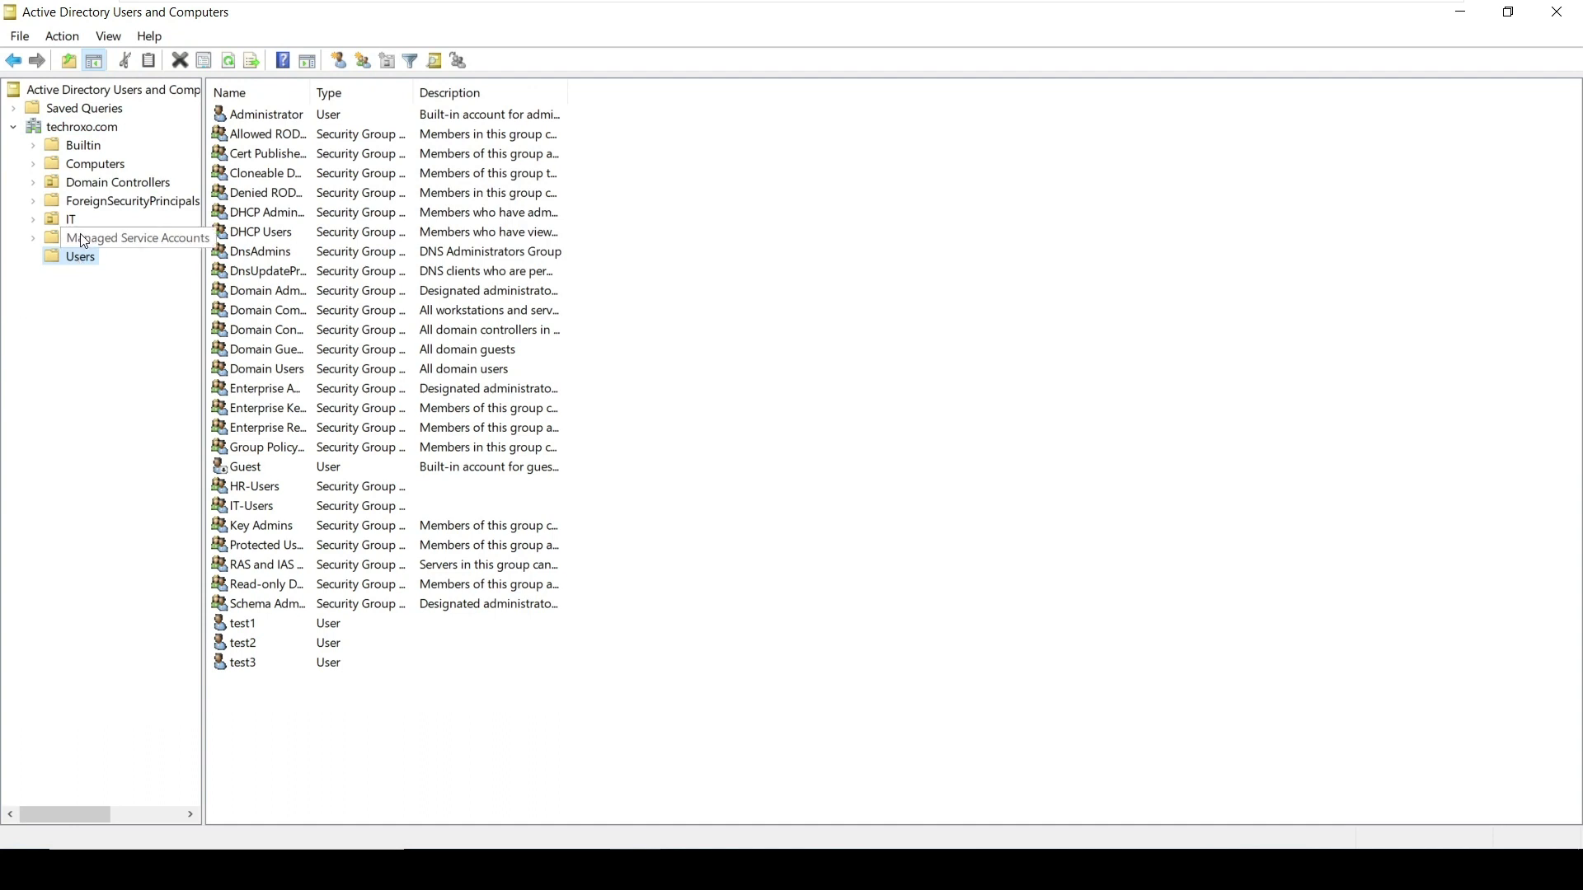
click(82, 235)
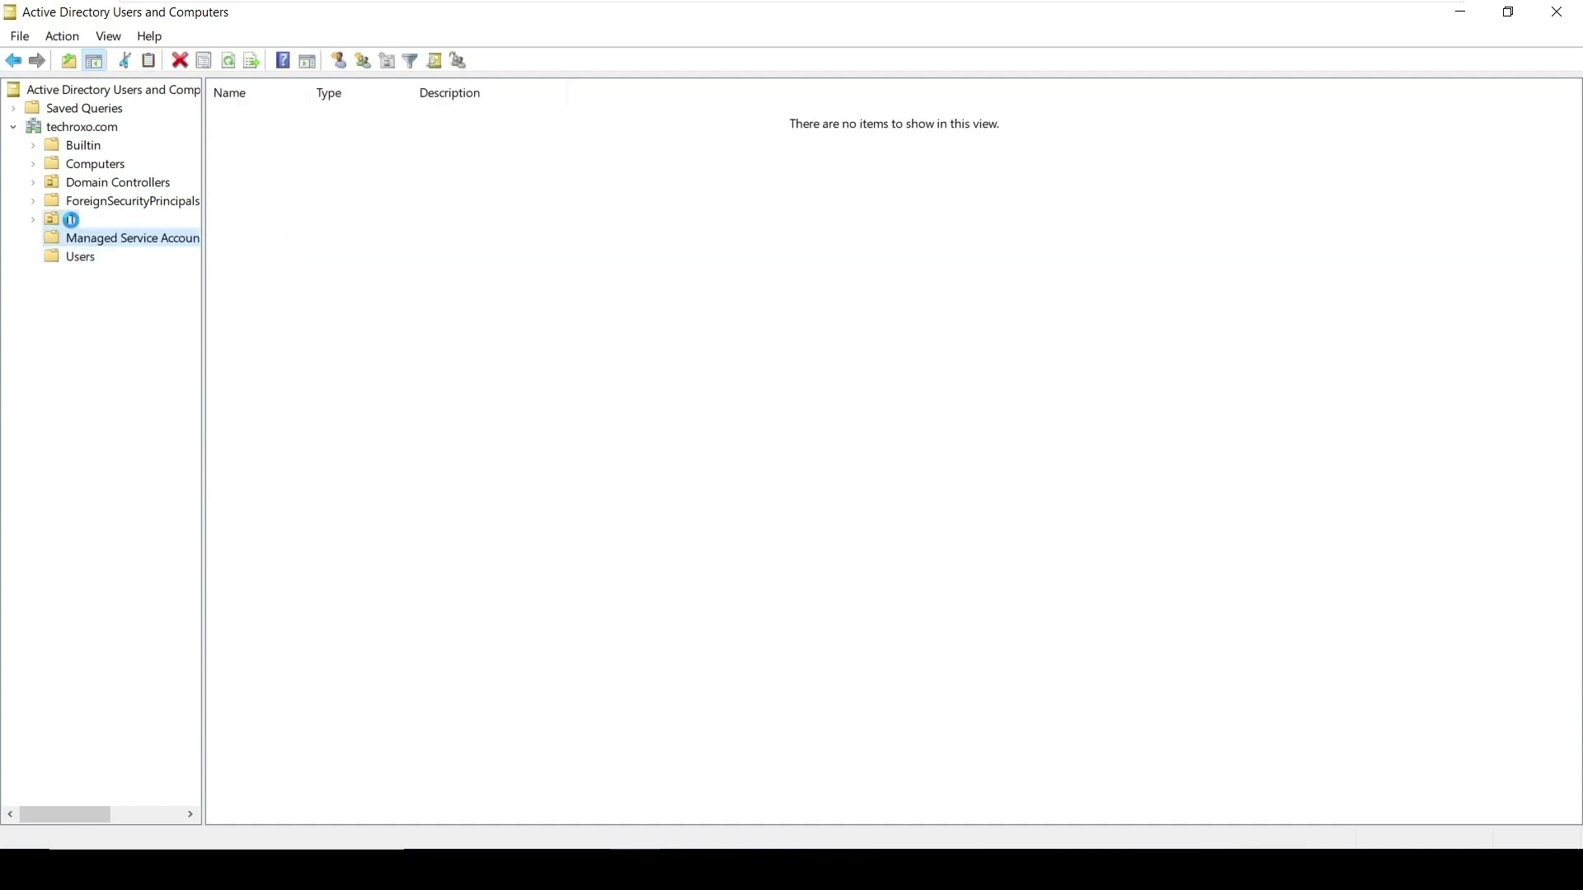
click(71, 219)
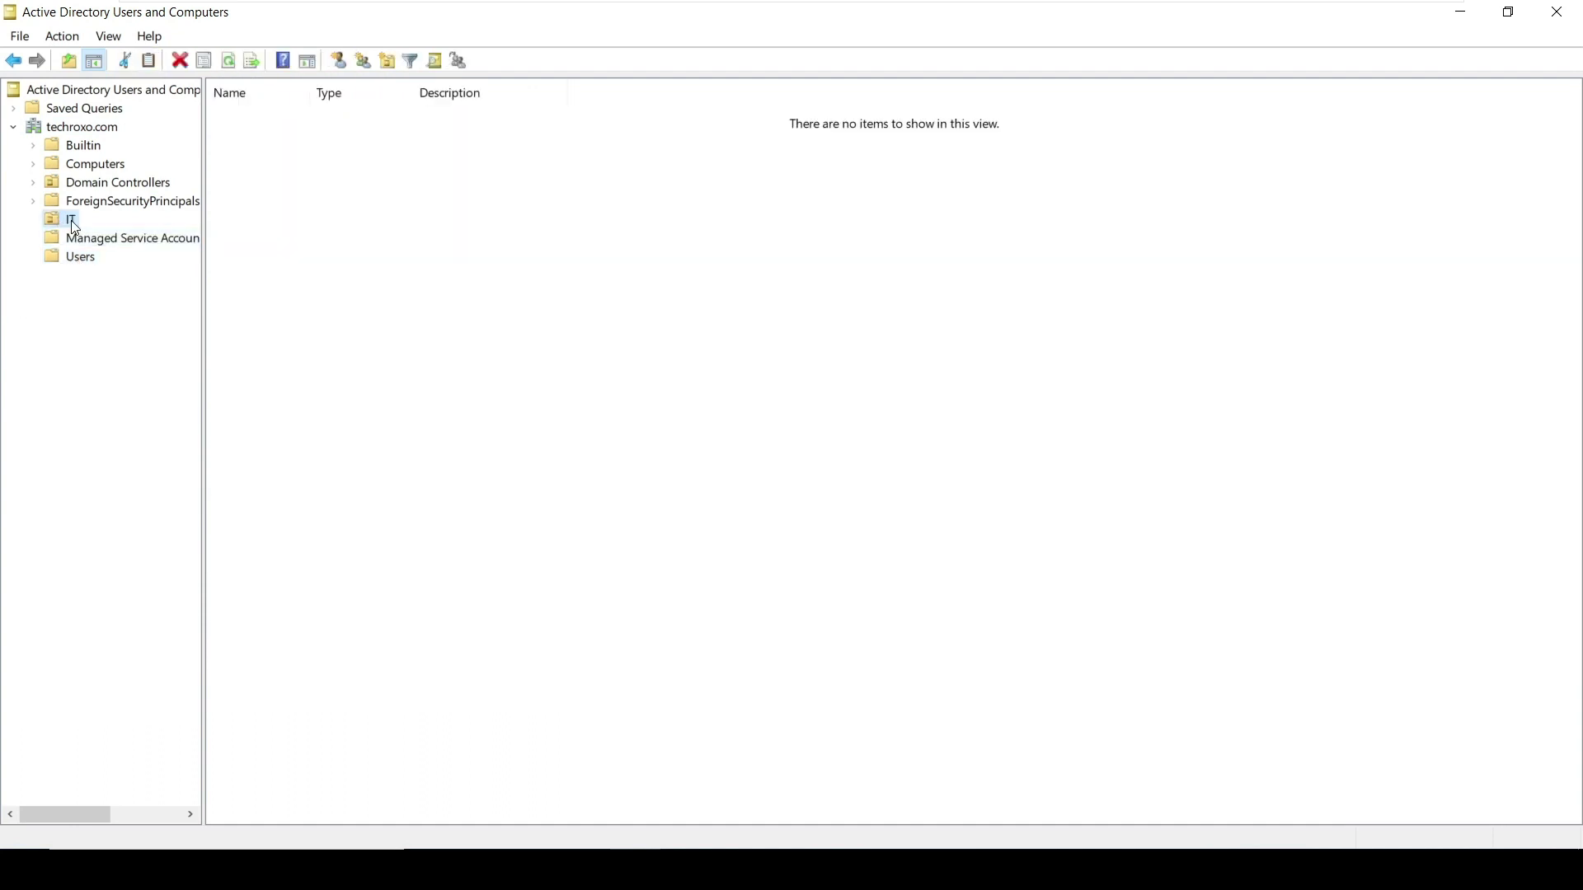
click(77, 266)
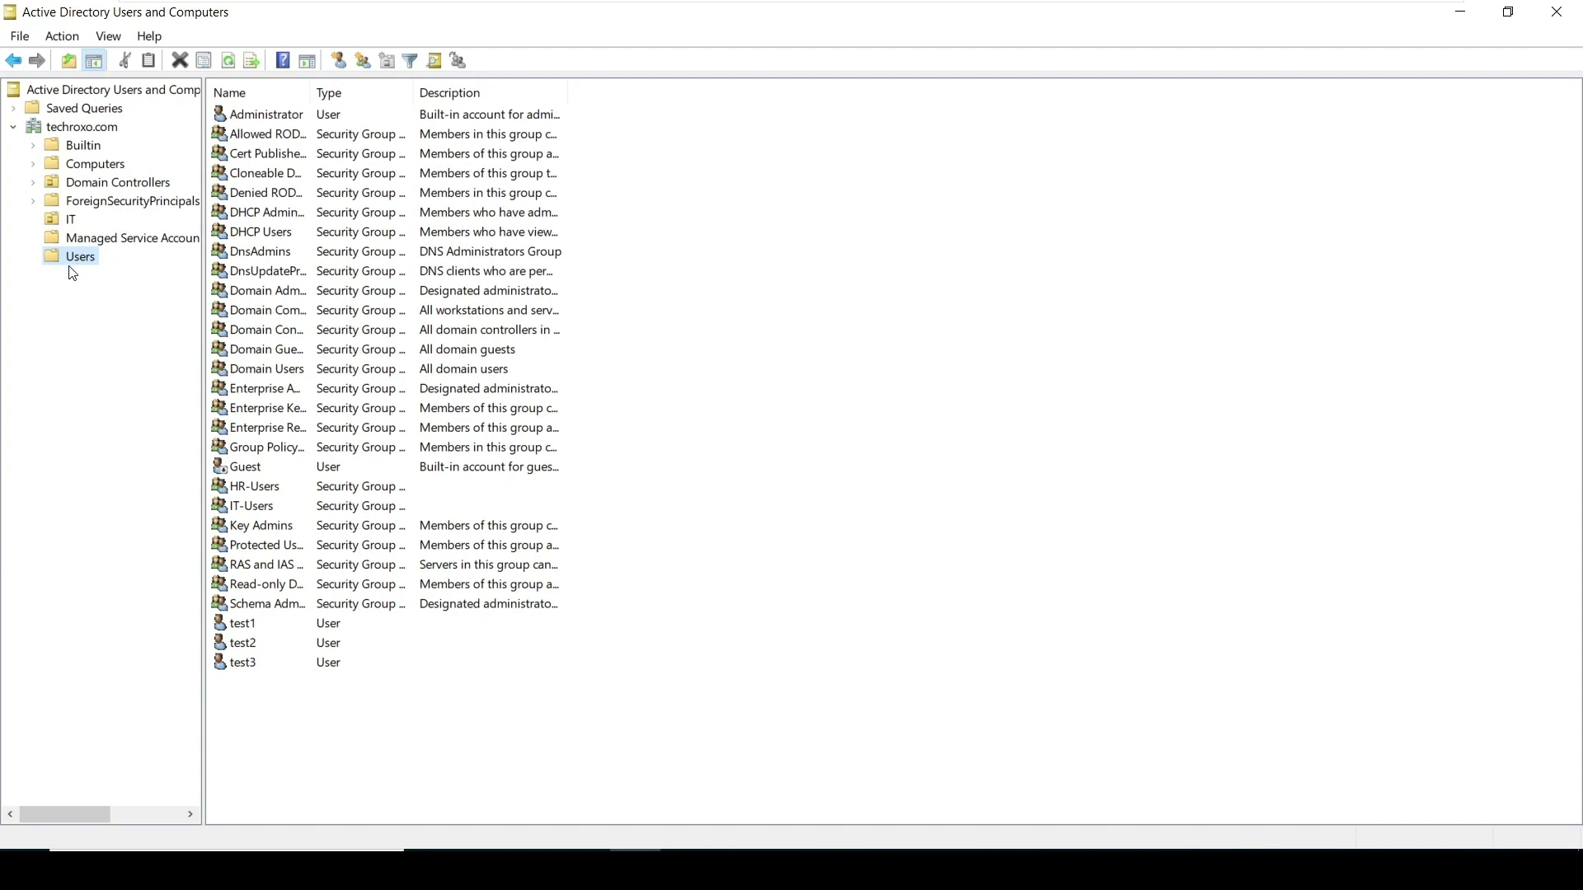
click(74, 130)
double_click(74, 130)
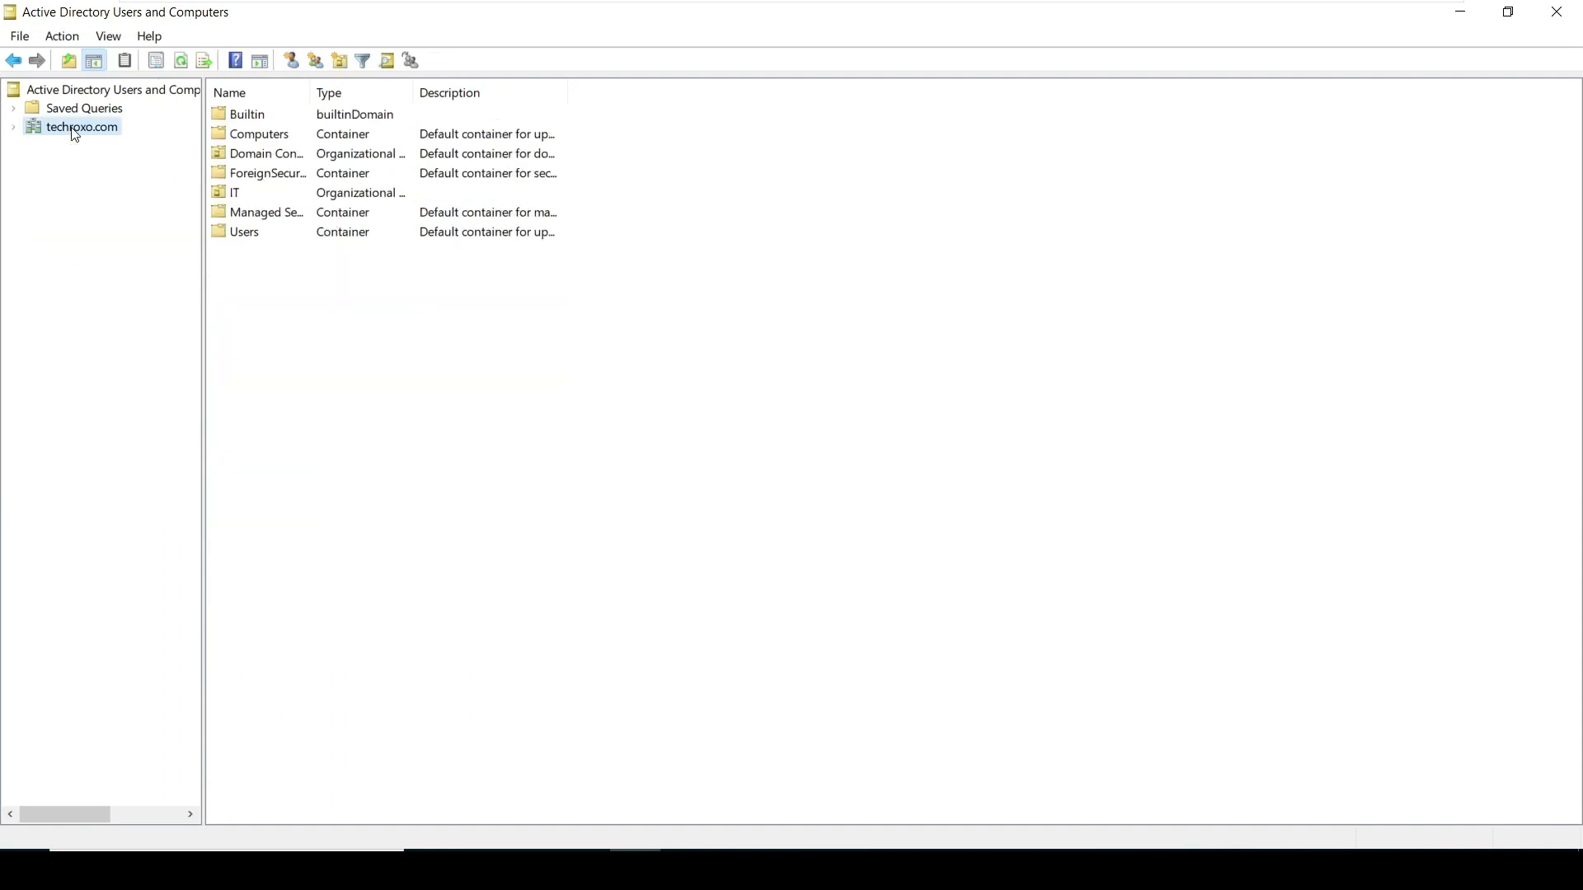
double_click(74, 132)
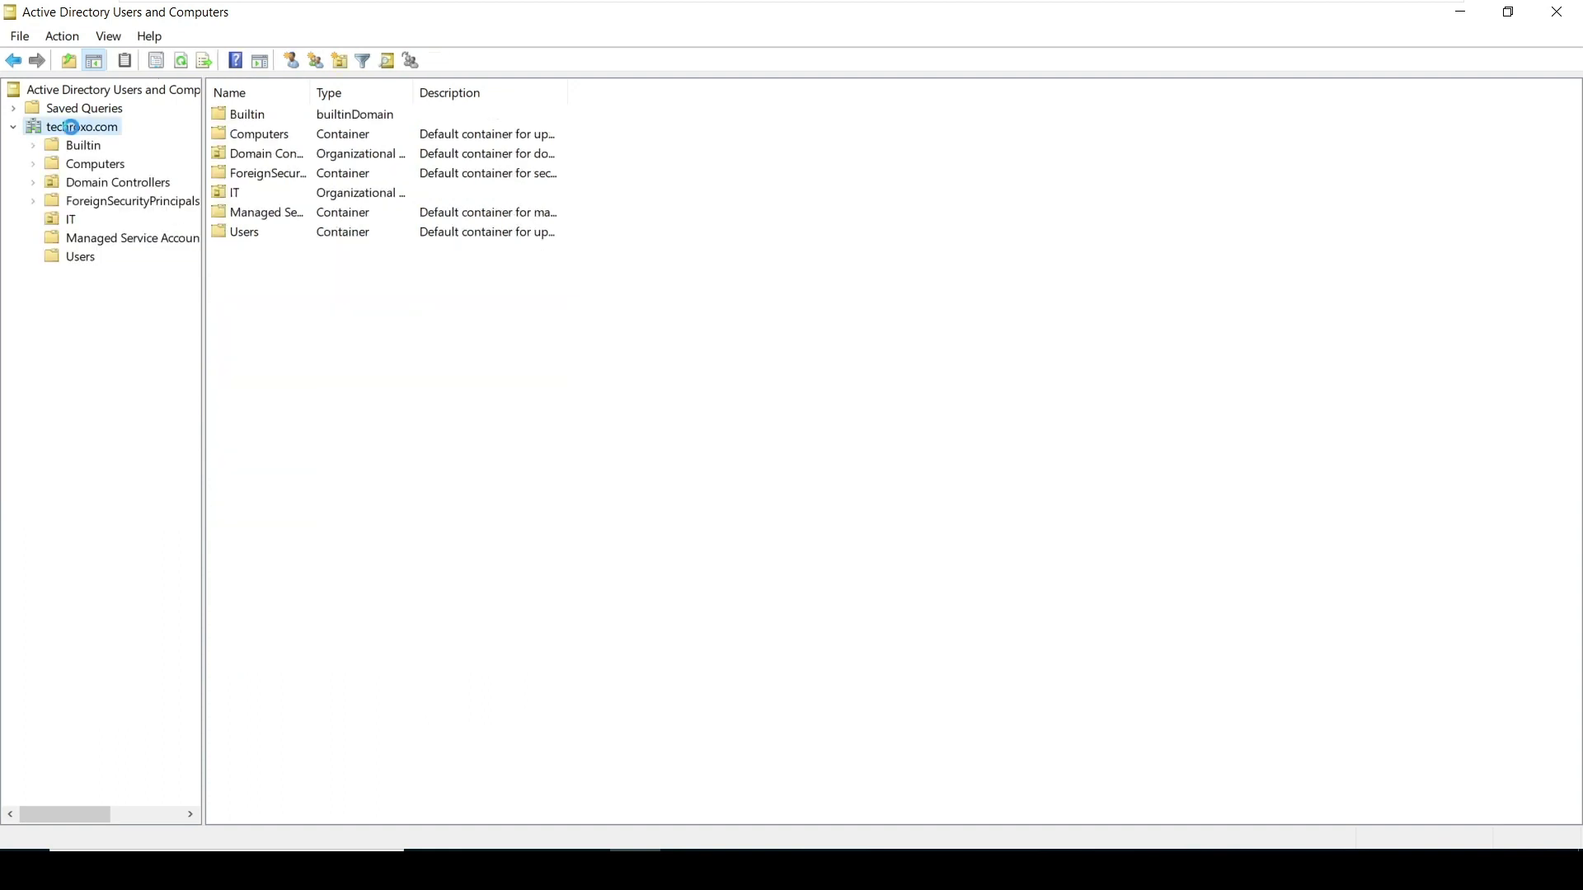
Create an organizational unit named Delhi directly under techroxo.com
right_click(74, 132)
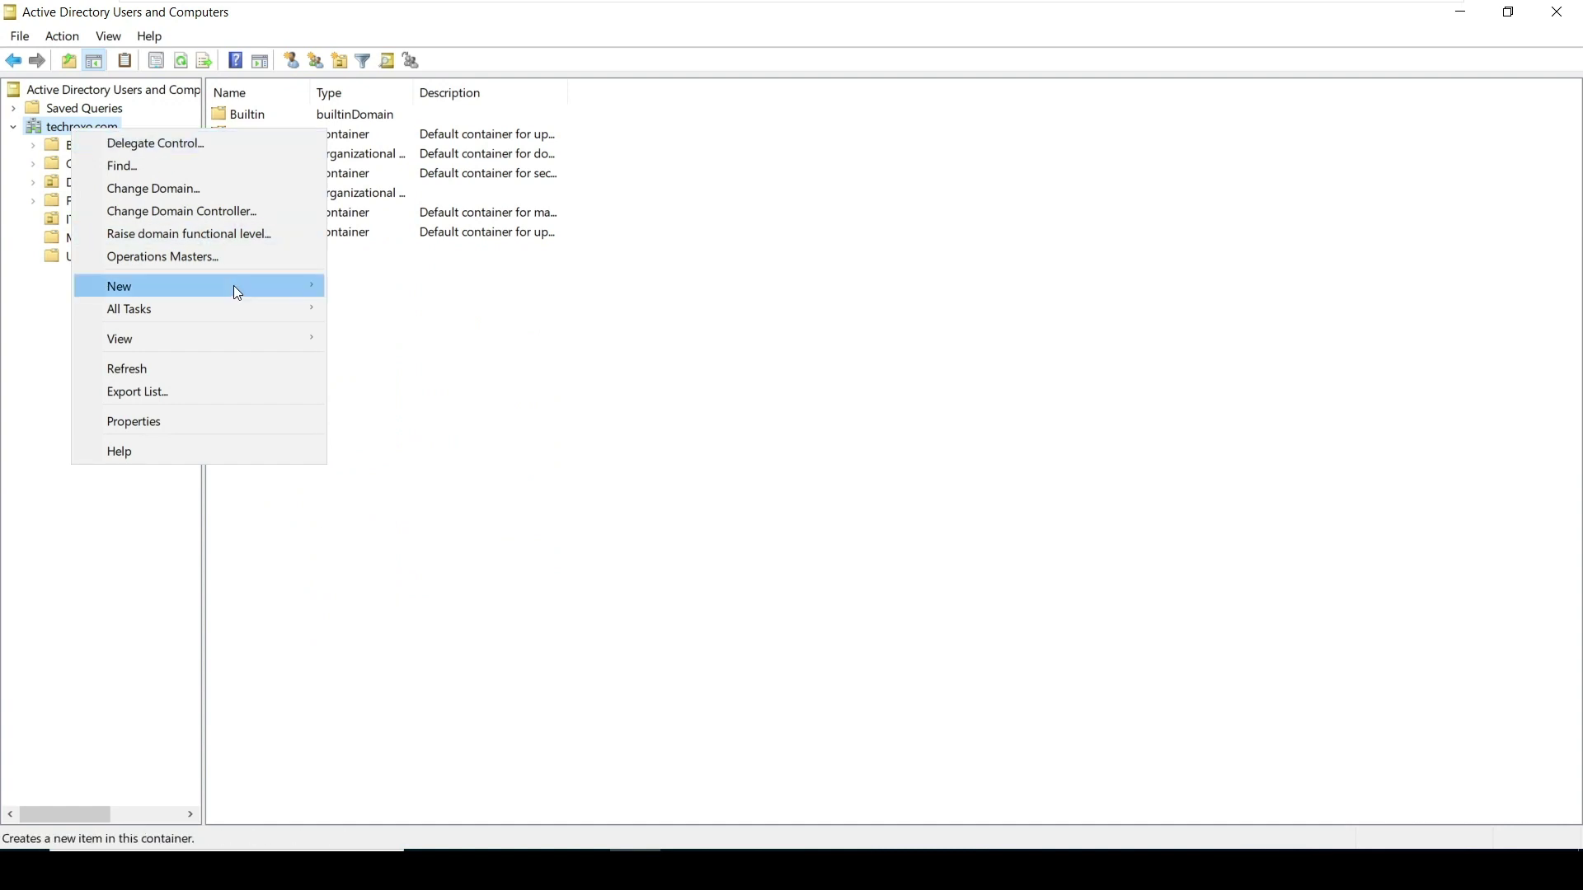
mouse_move(237, 293)
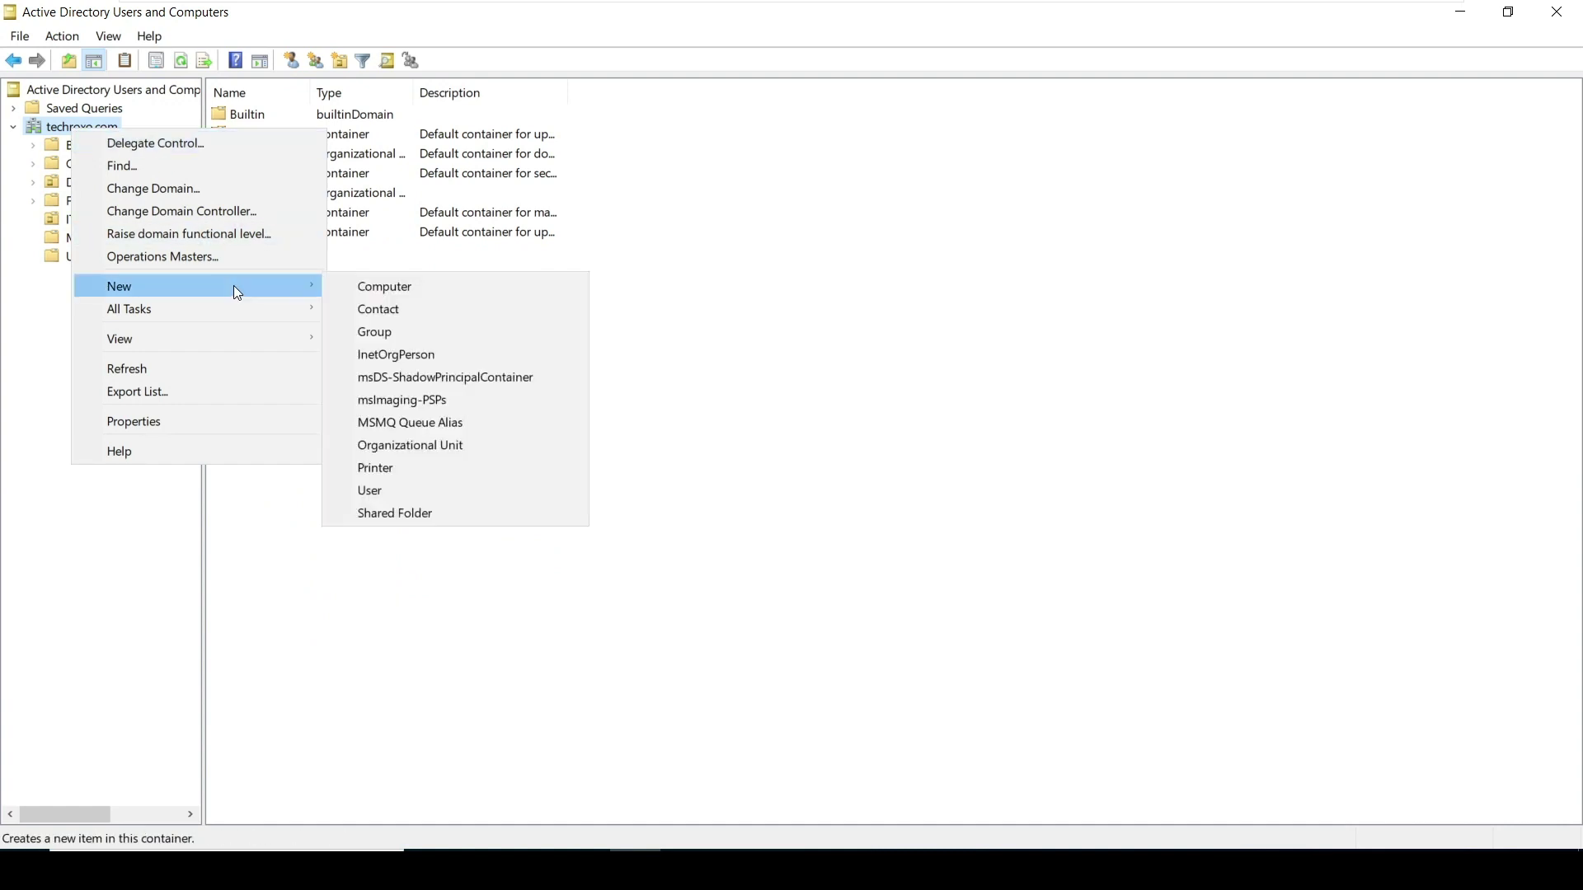
click(443, 450)
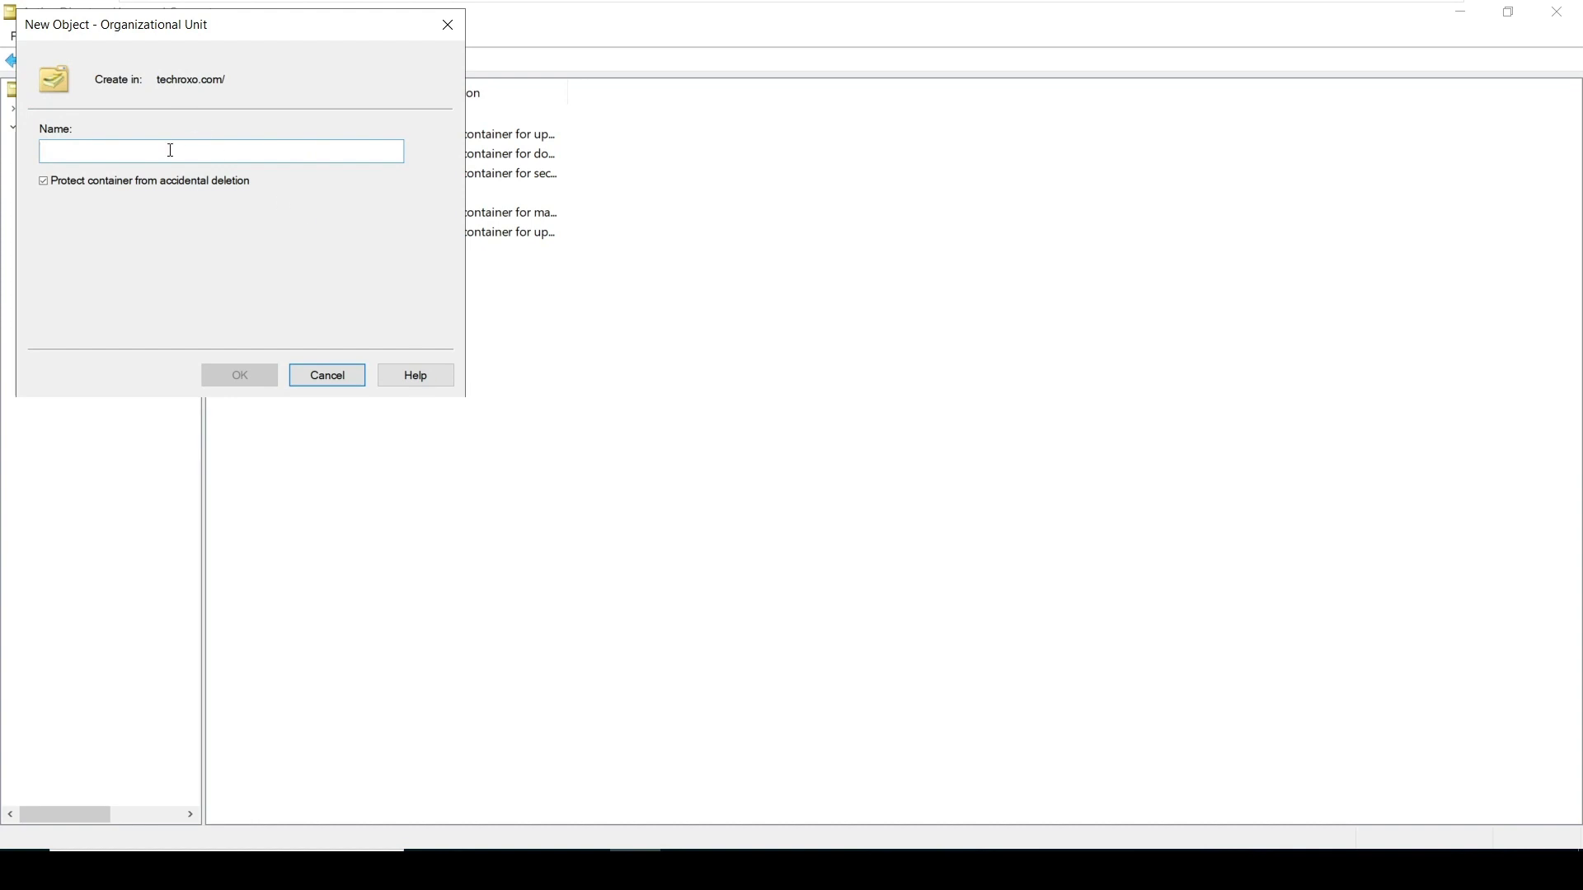
text(P)
key(BackSpace)
text(Delhi)
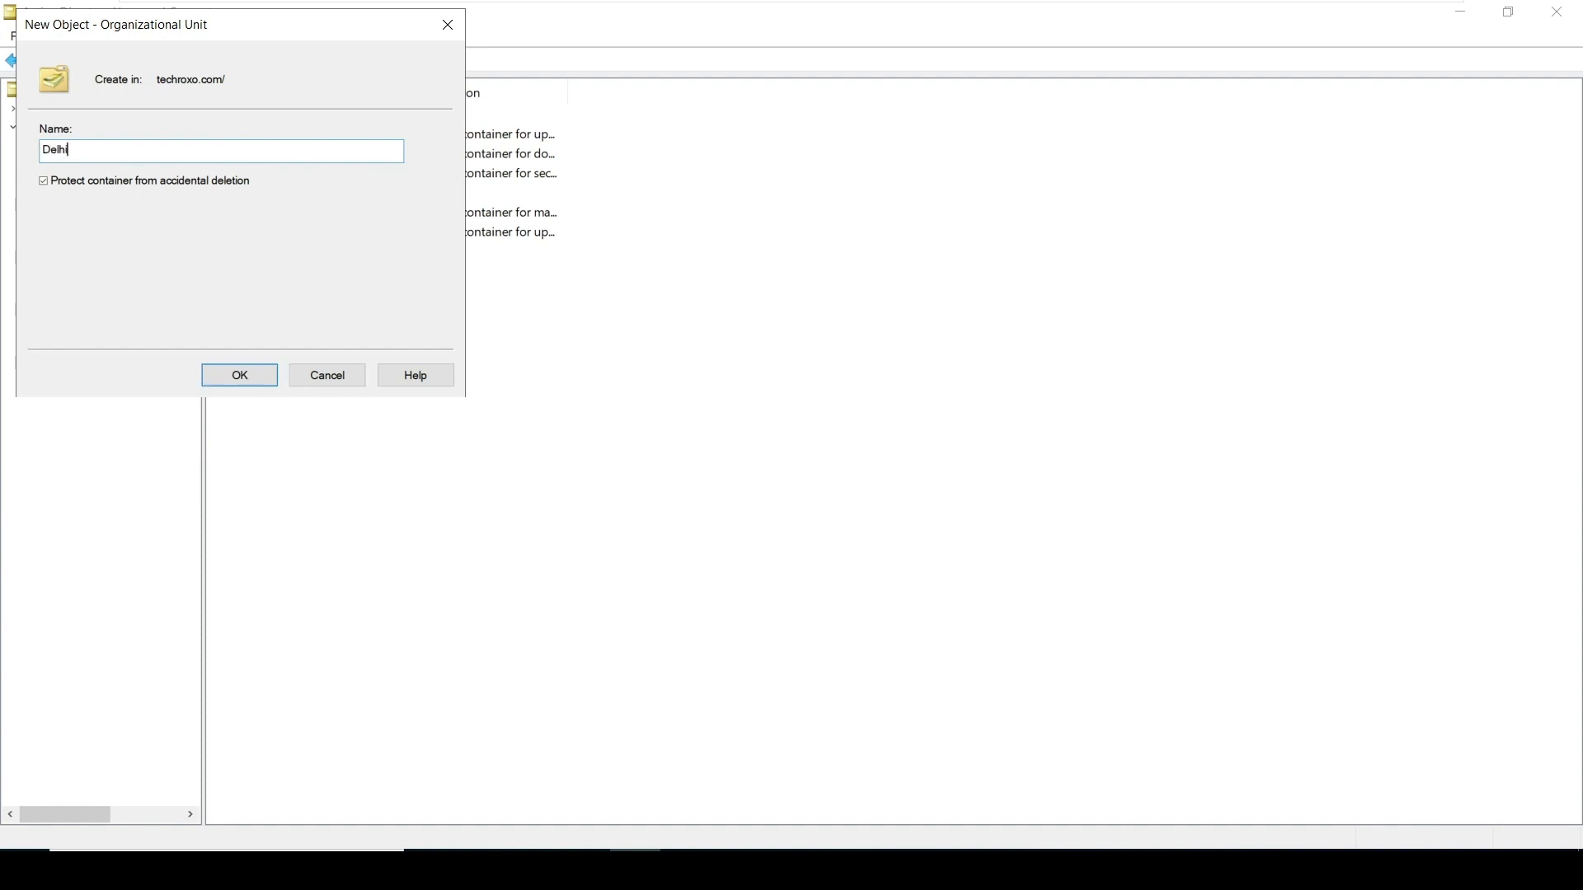
key(Return)
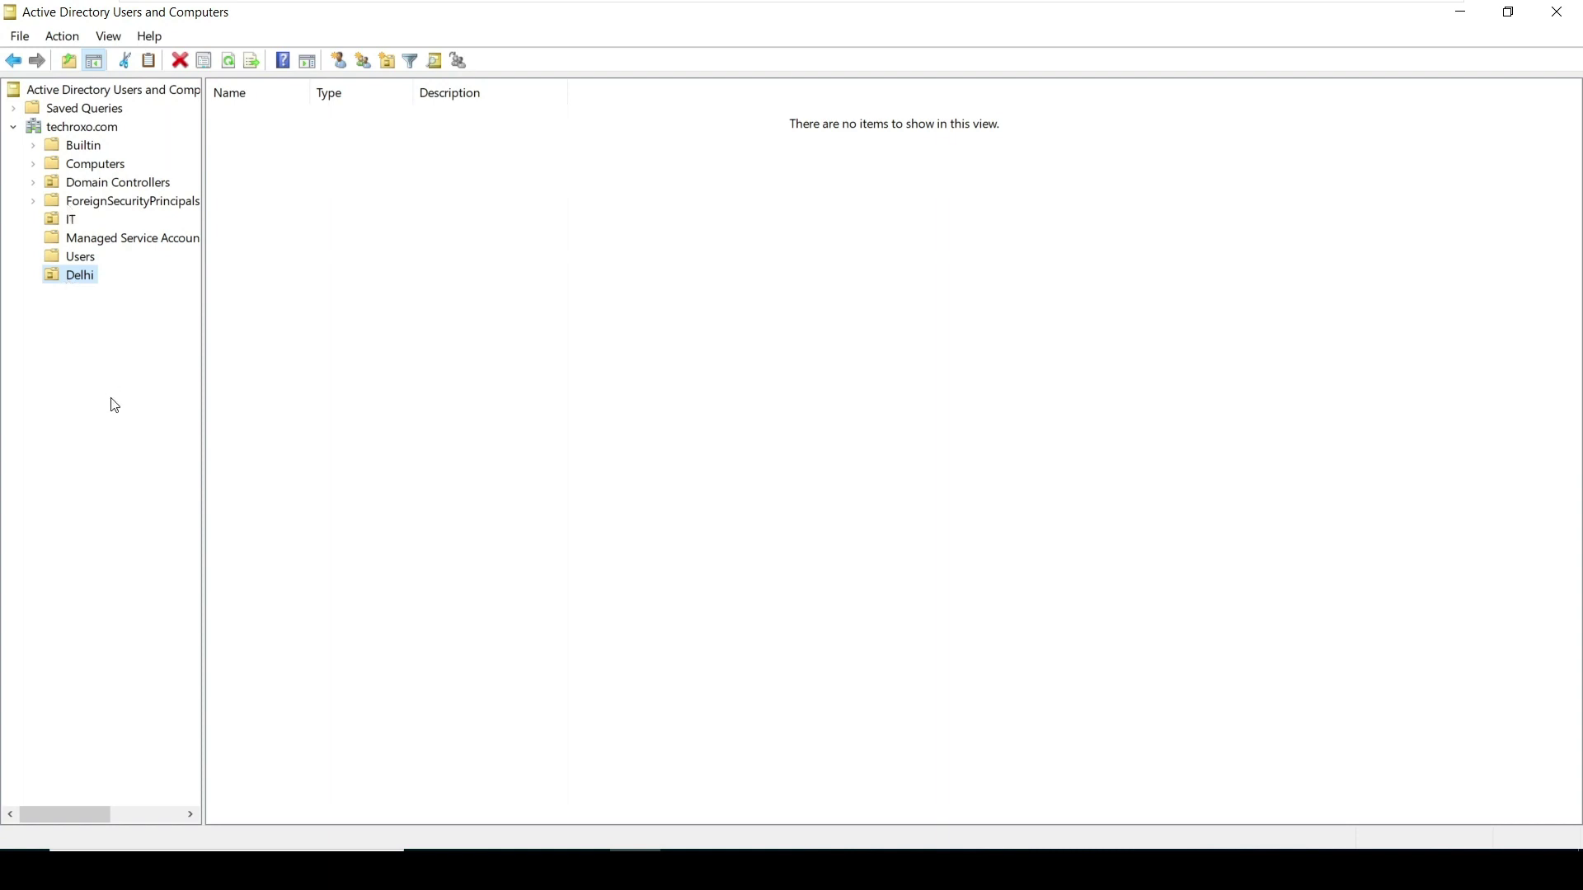
click(70, 279)
Add an organizational unit named HR-USERS inside Delhi
click(66, 302)
right_click(78, 274)
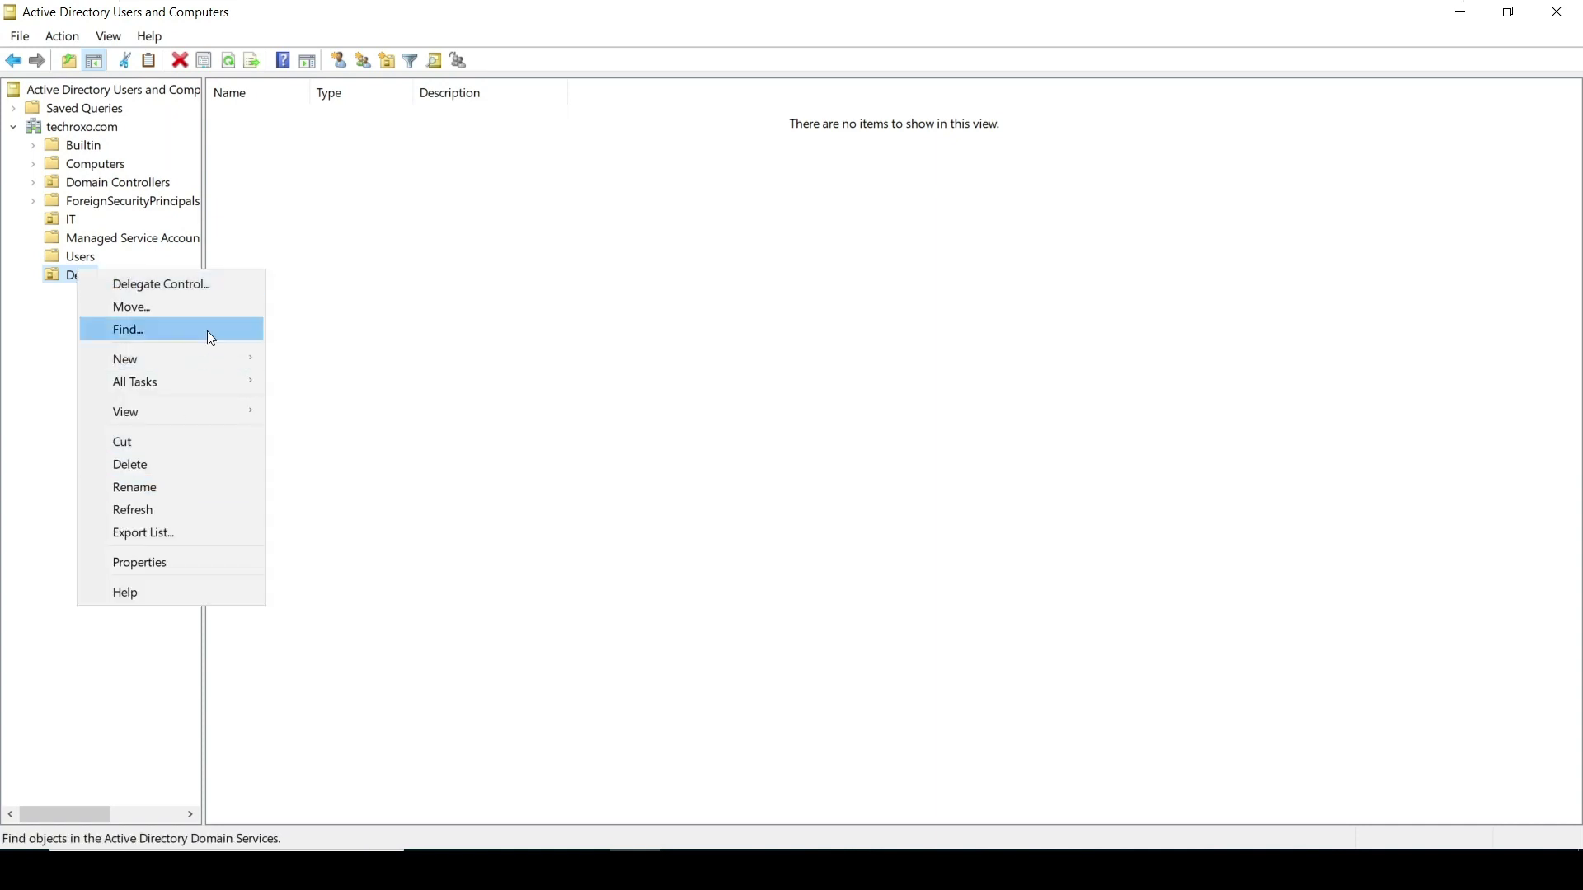
mouse_move(199, 354)
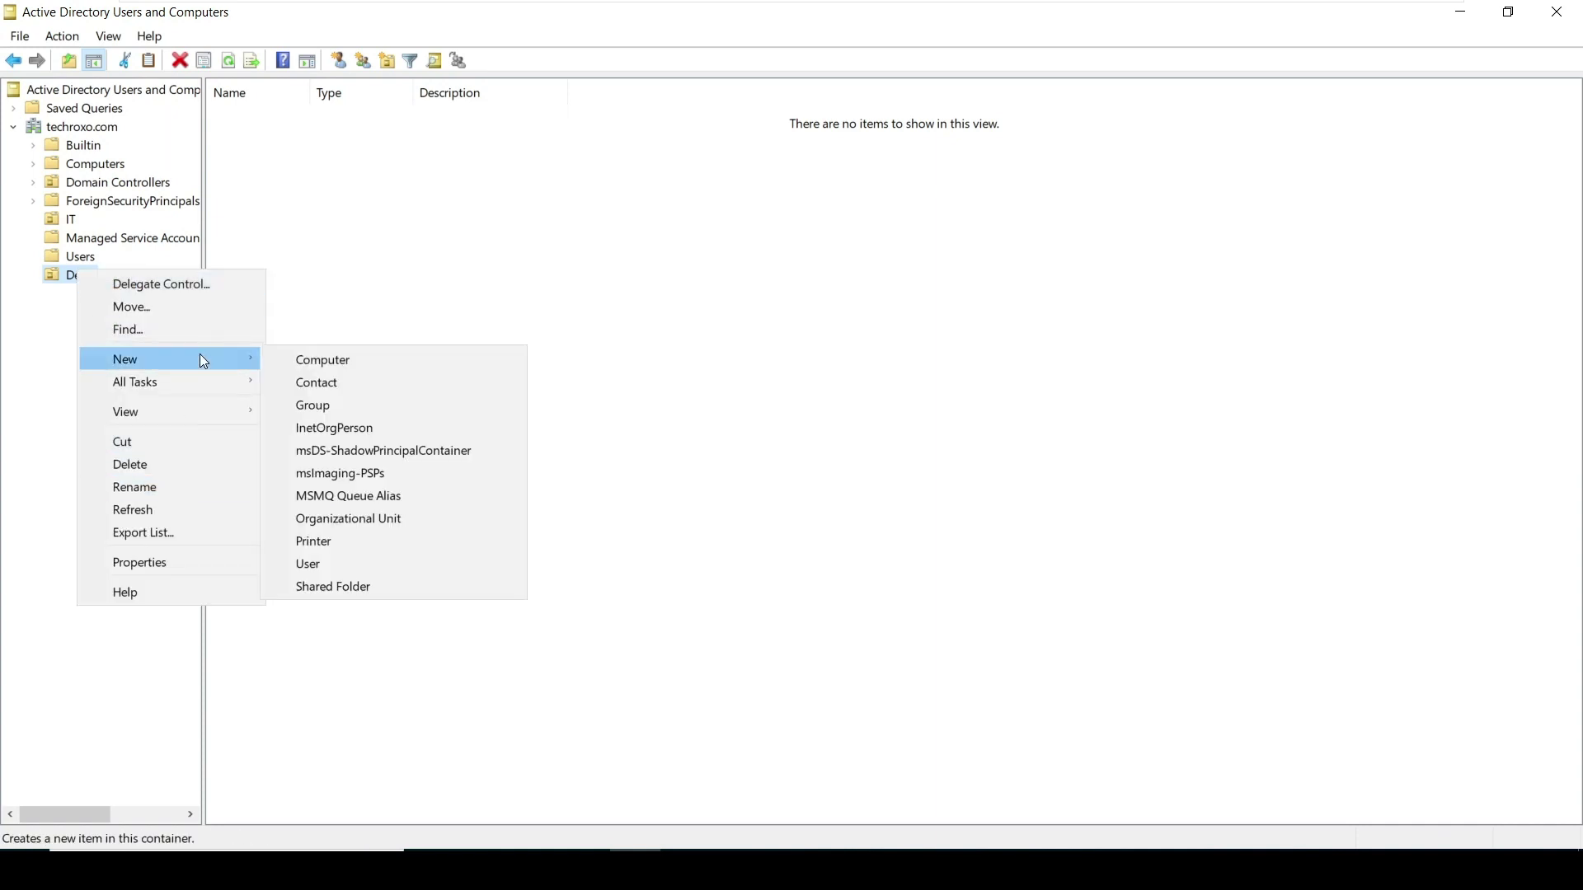
click(339, 517)
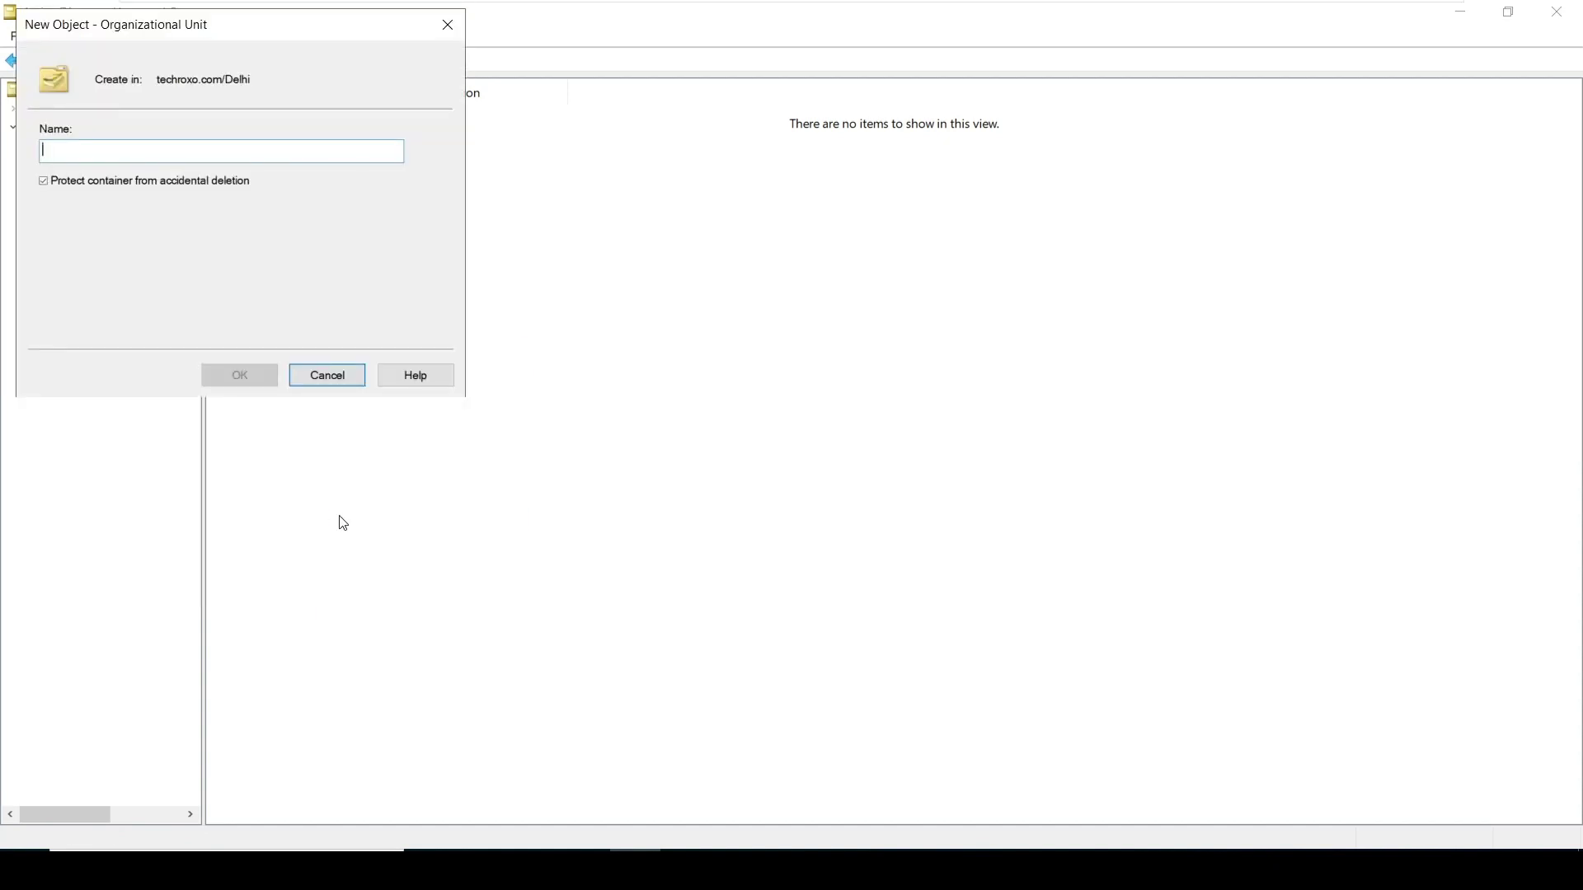
text(H)
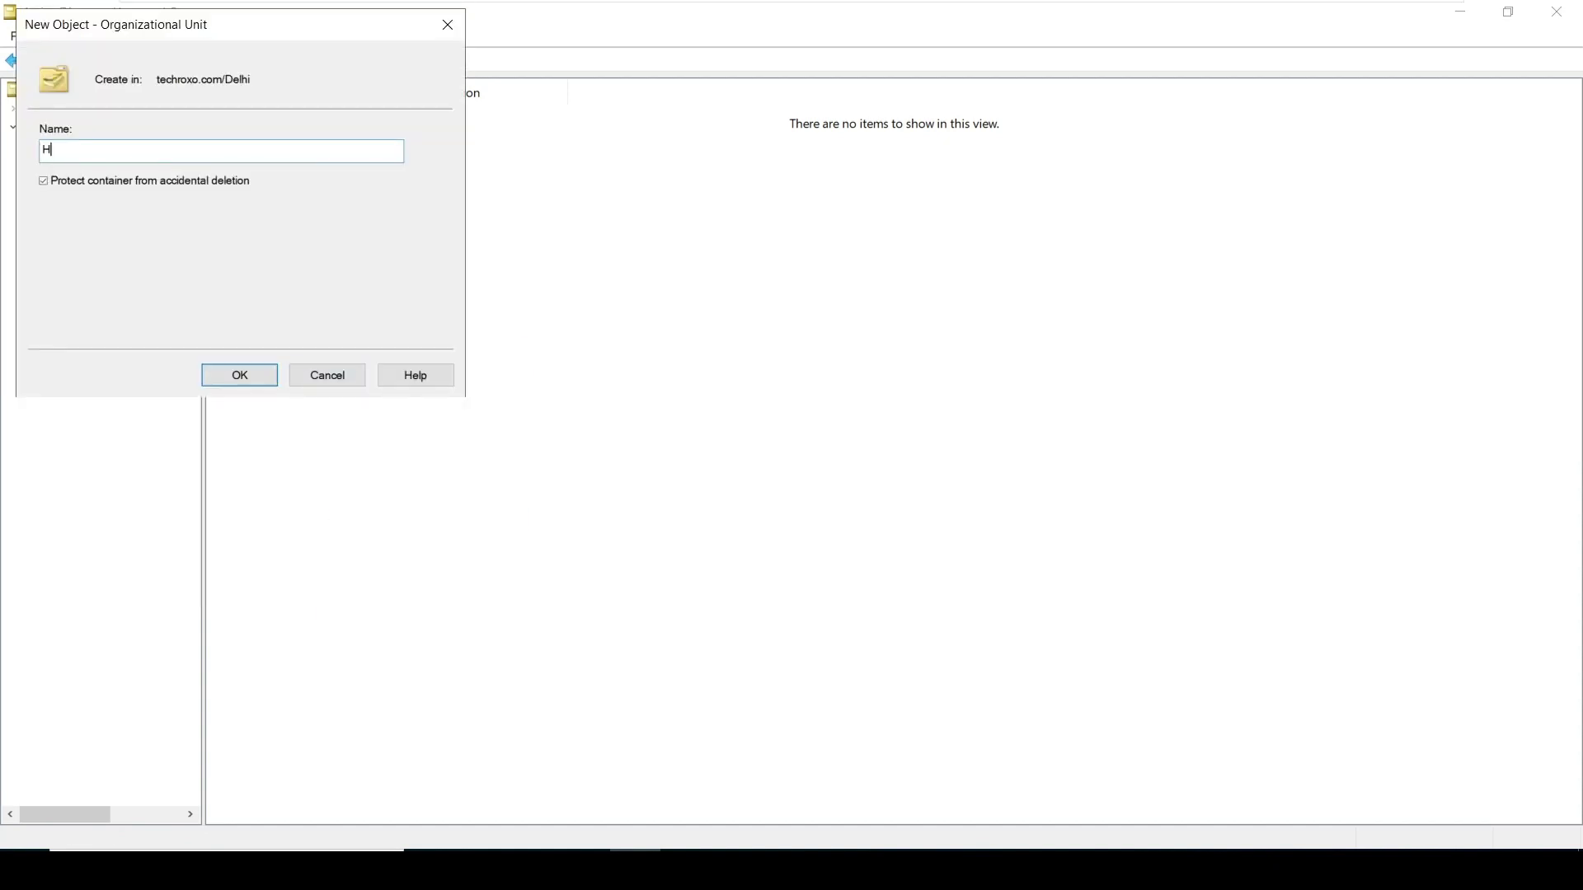
text(R-USERS)
key(Return)
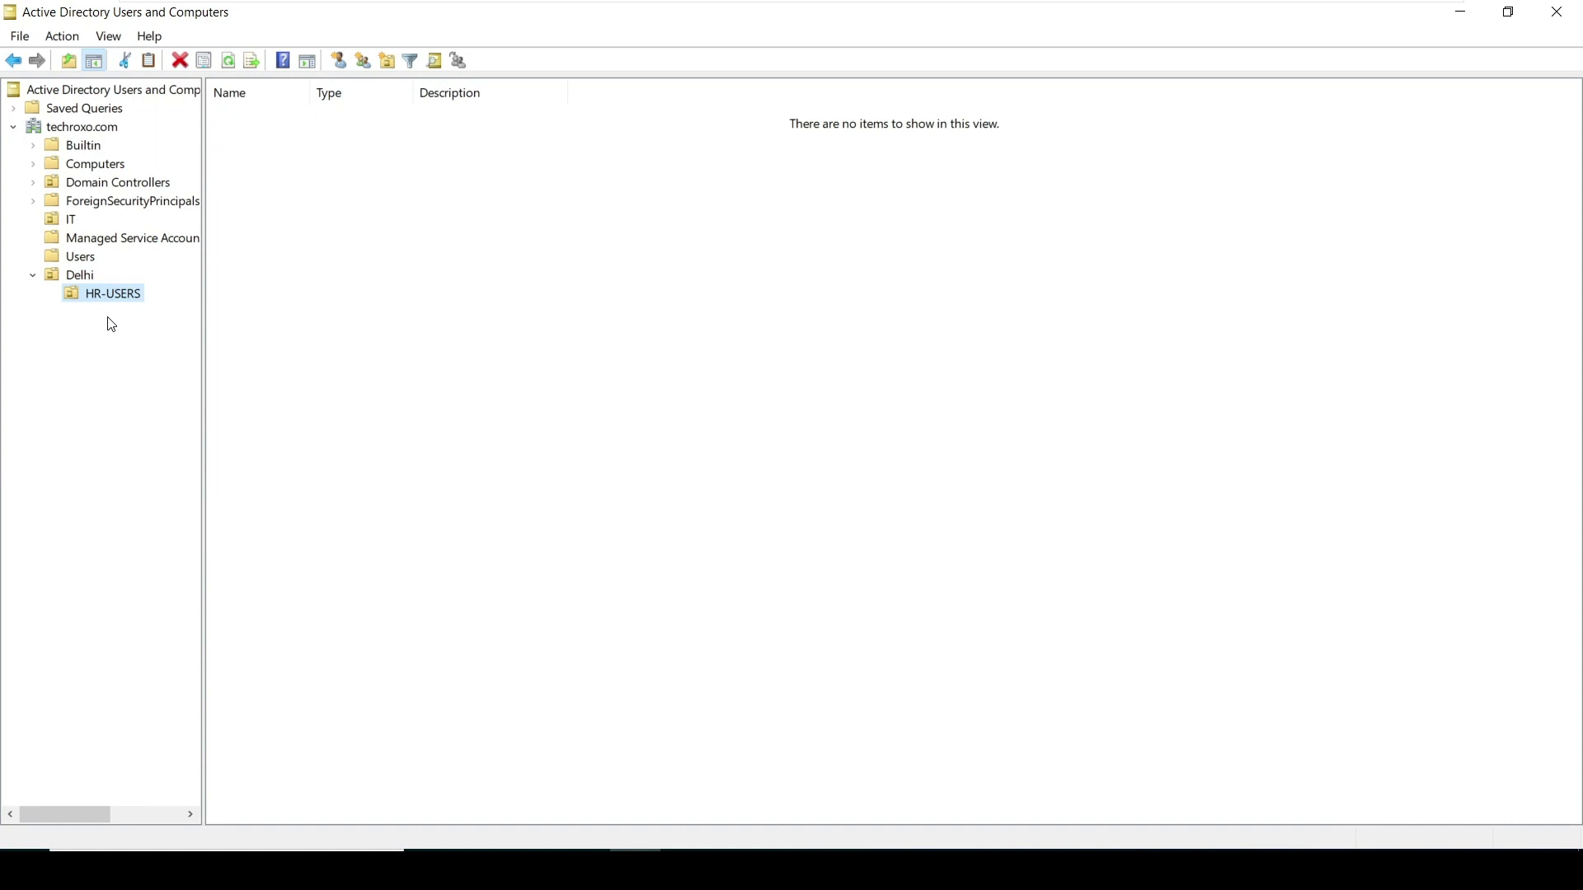
click(69, 277)
Add a second organizational unit named IT-USERS inside Delhi
right_click(68, 277)
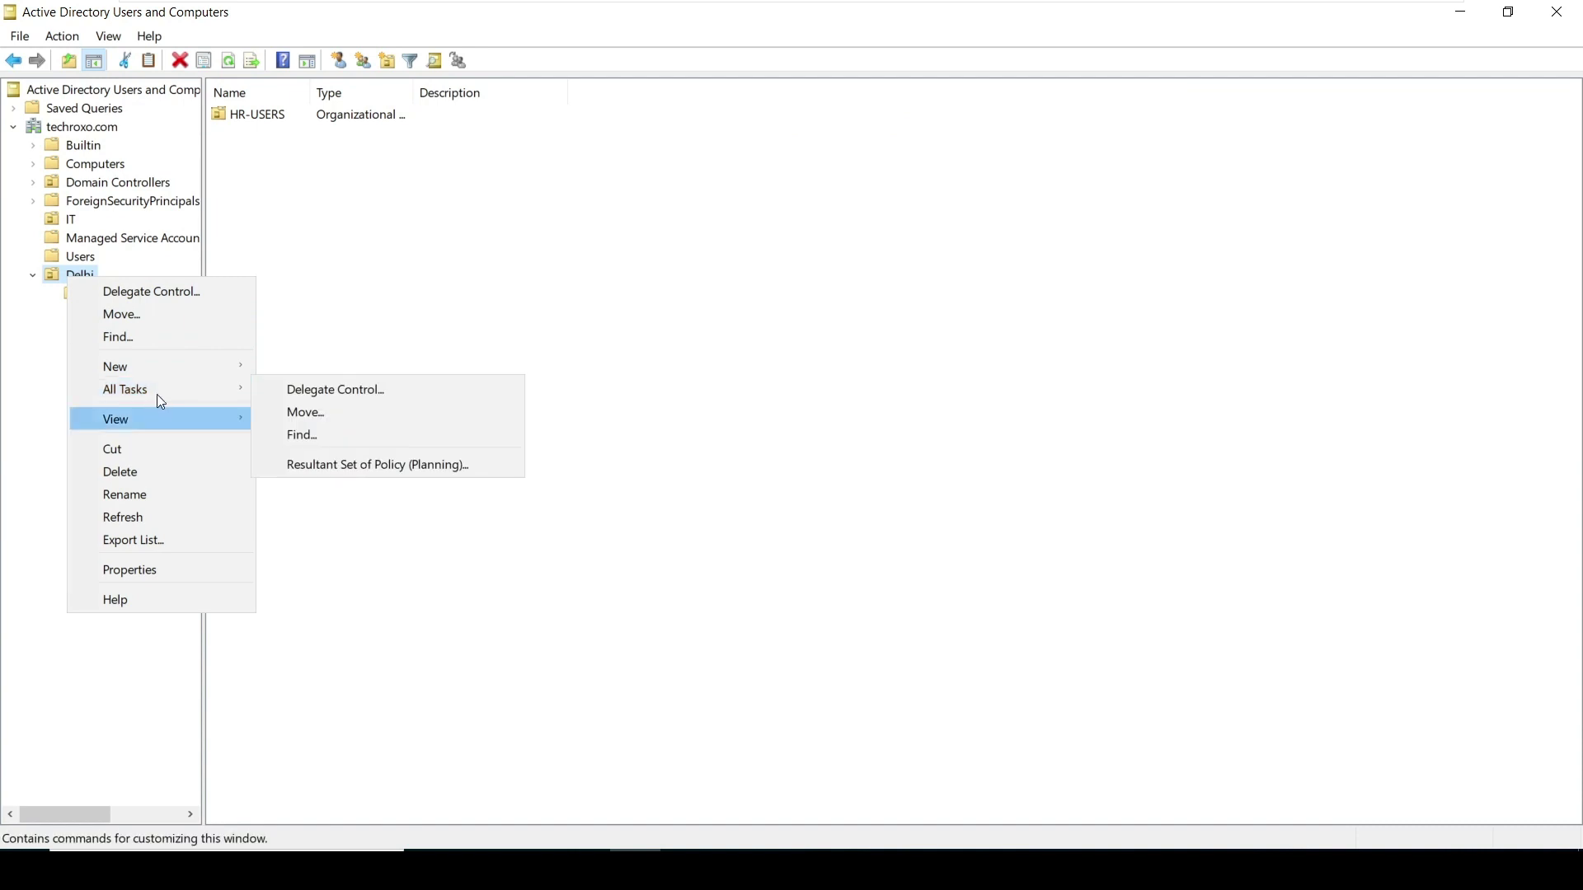
mouse_move(167, 378)
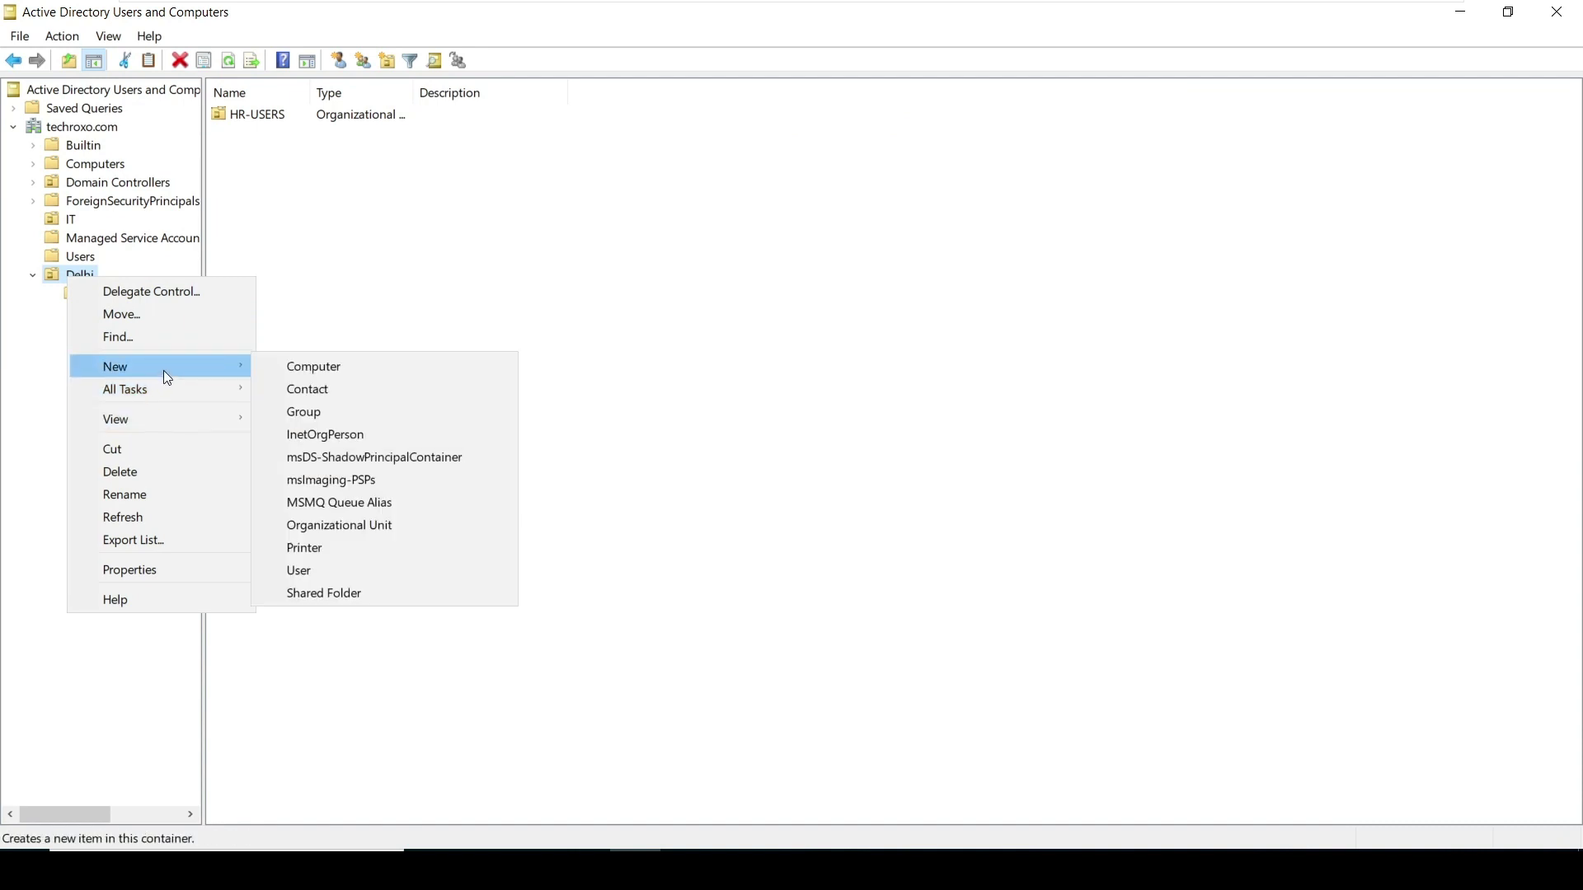
click(322, 521)
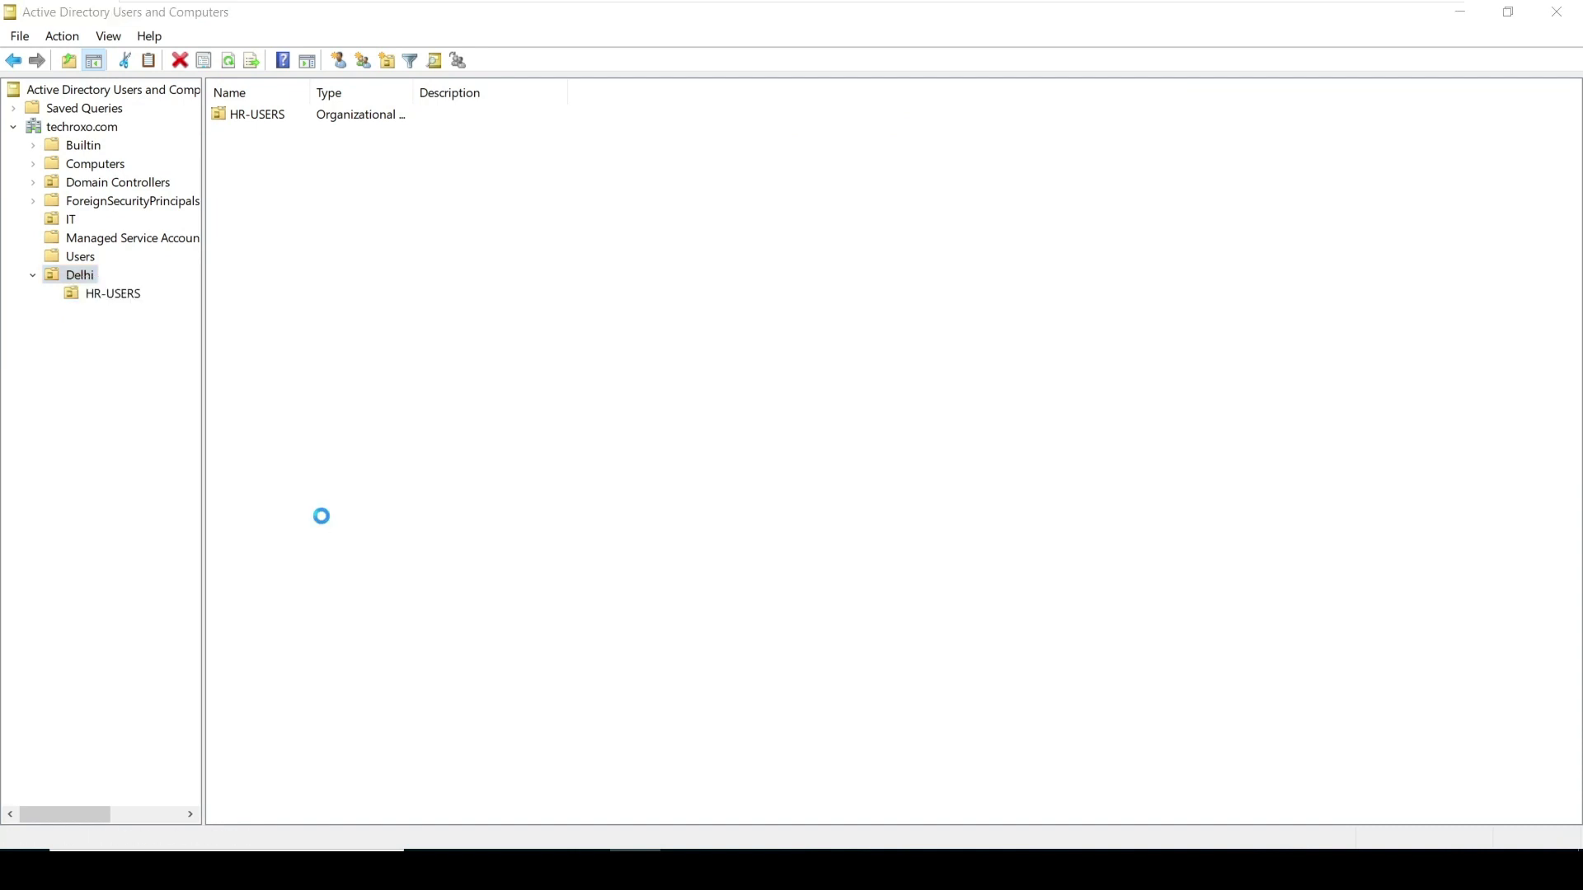
text(IT-USERS)
key(Return)
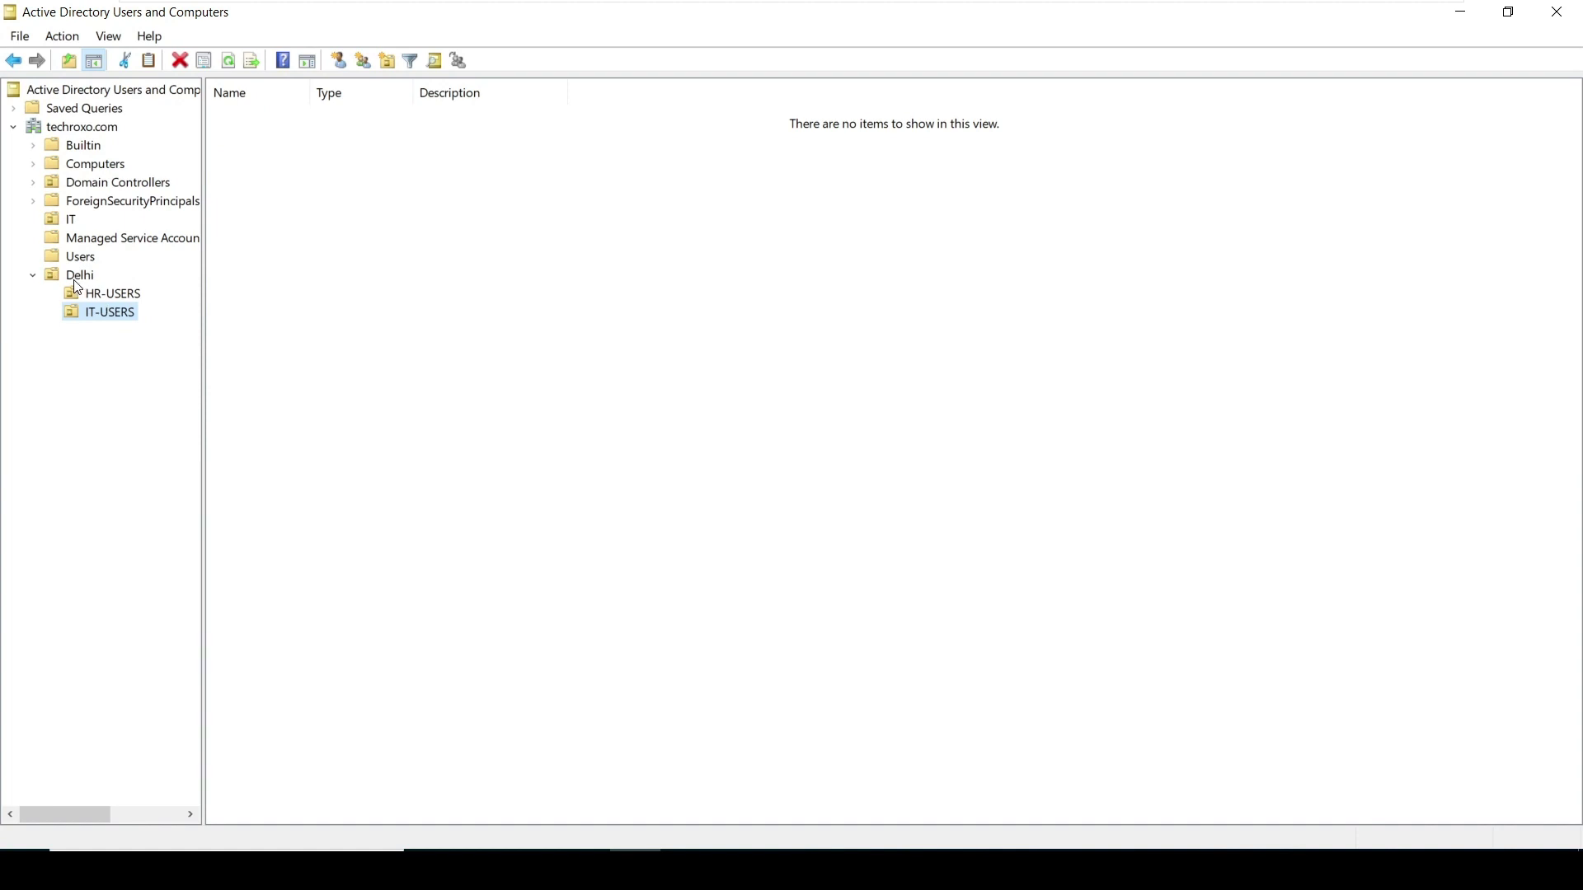
Check HR-USERS, then select the empty IT-USERS unit and show its New object menu
click(123, 295)
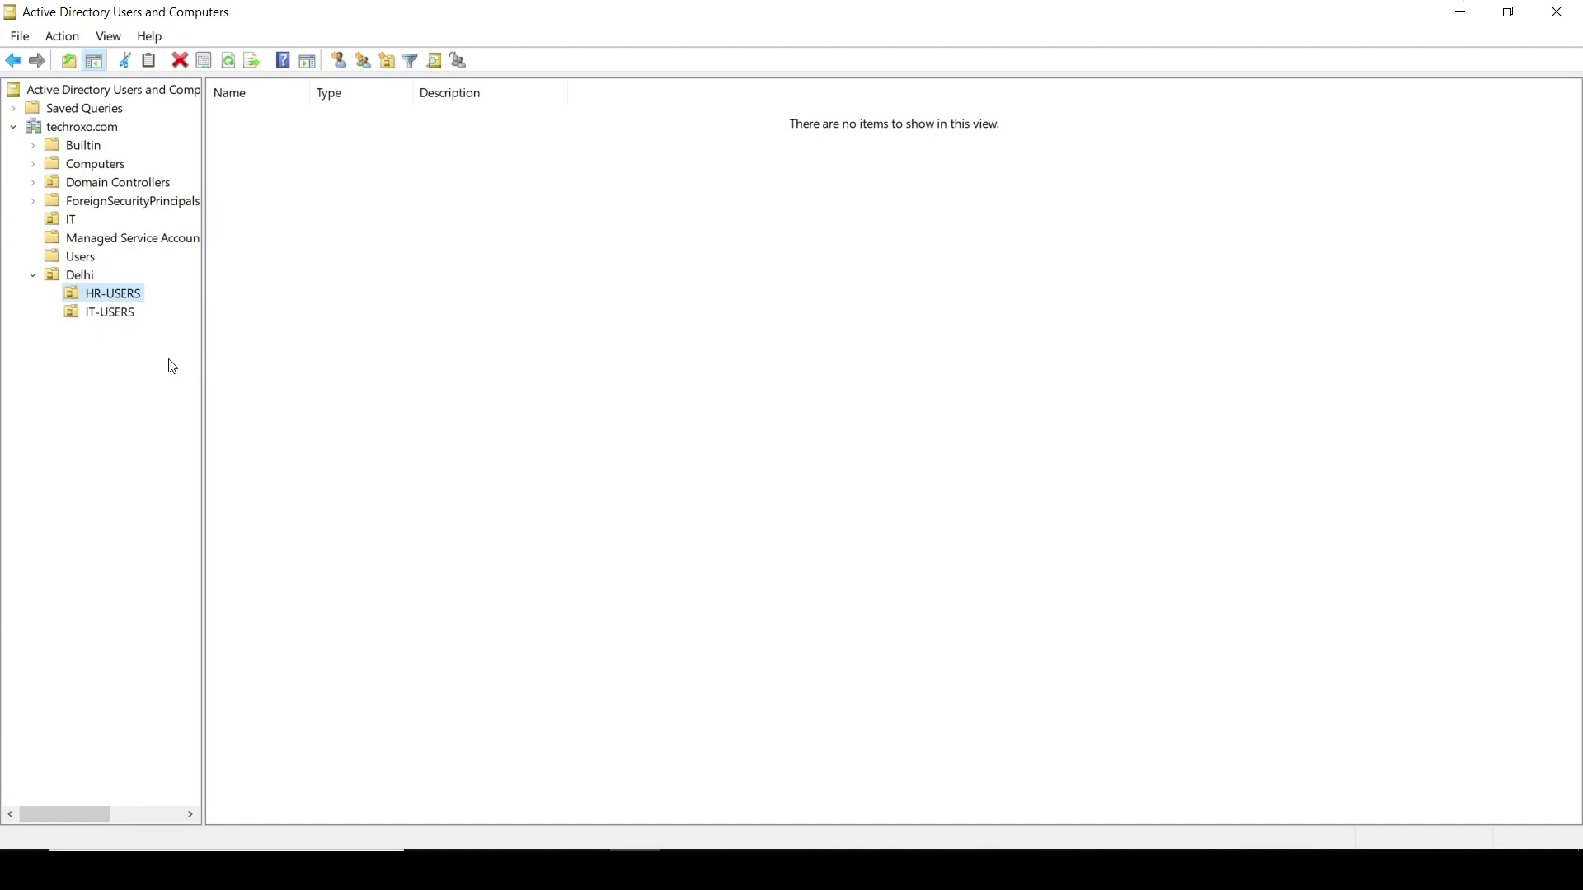
click(117, 318)
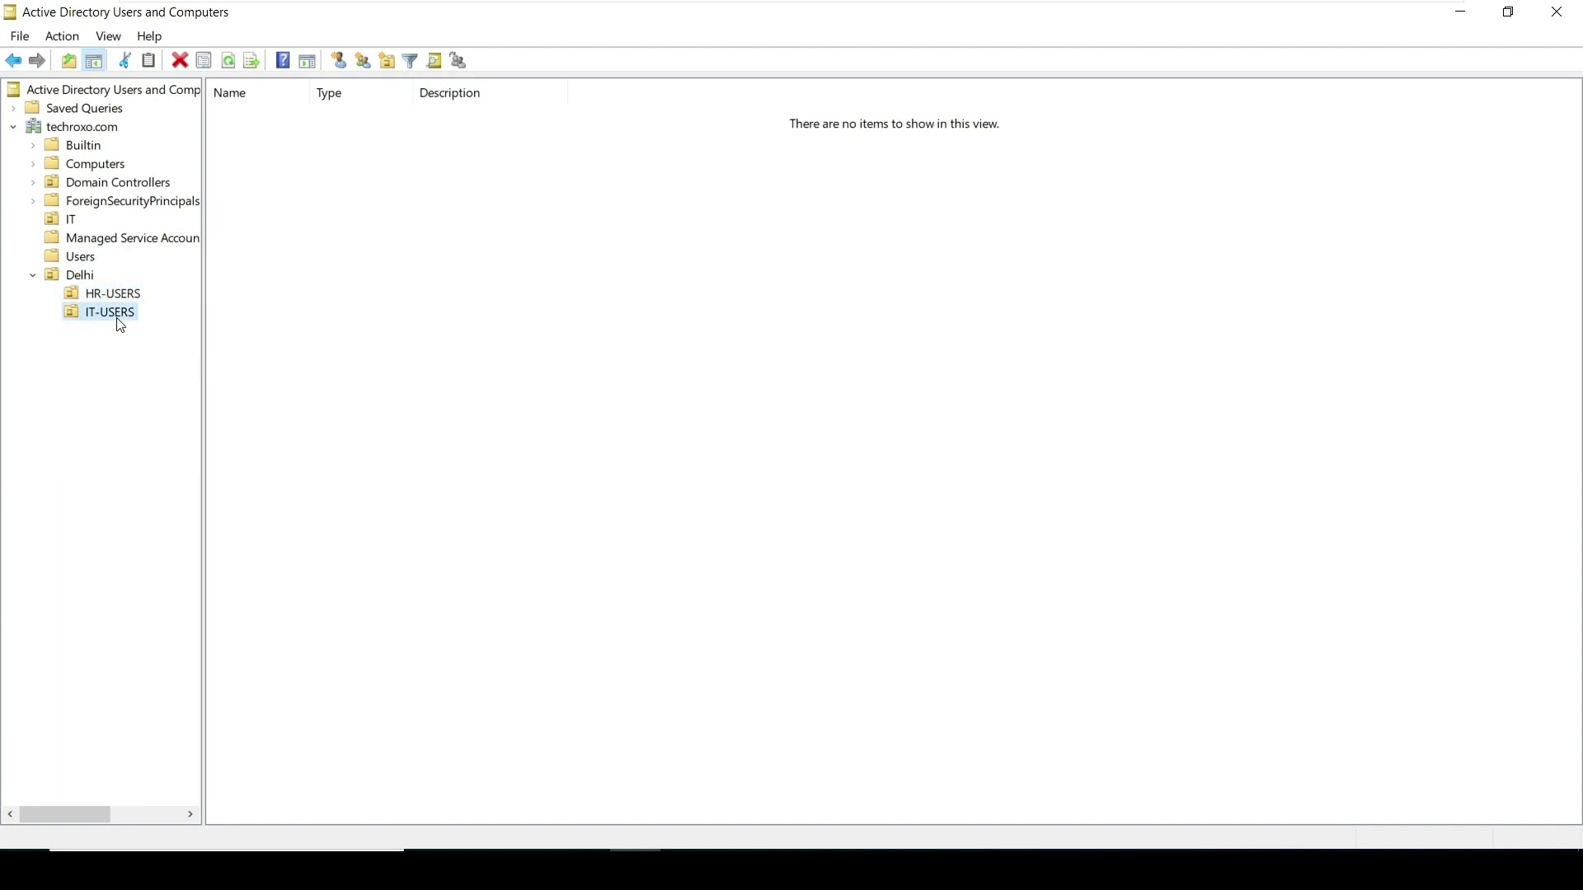
click(300, 289)
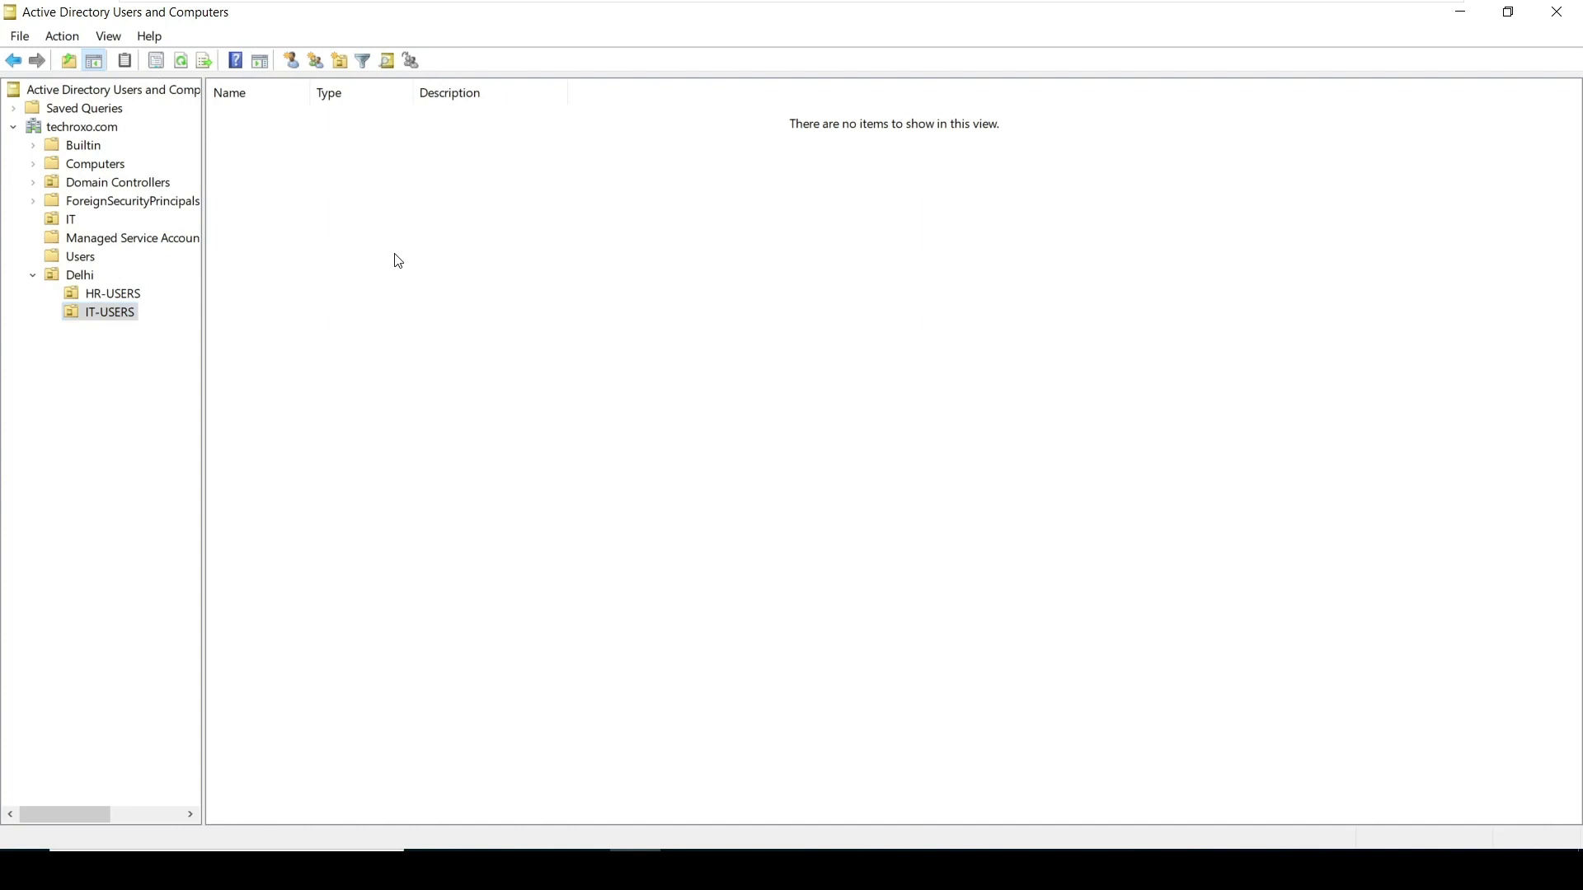
click(121, 320)
right_click(120, 321)
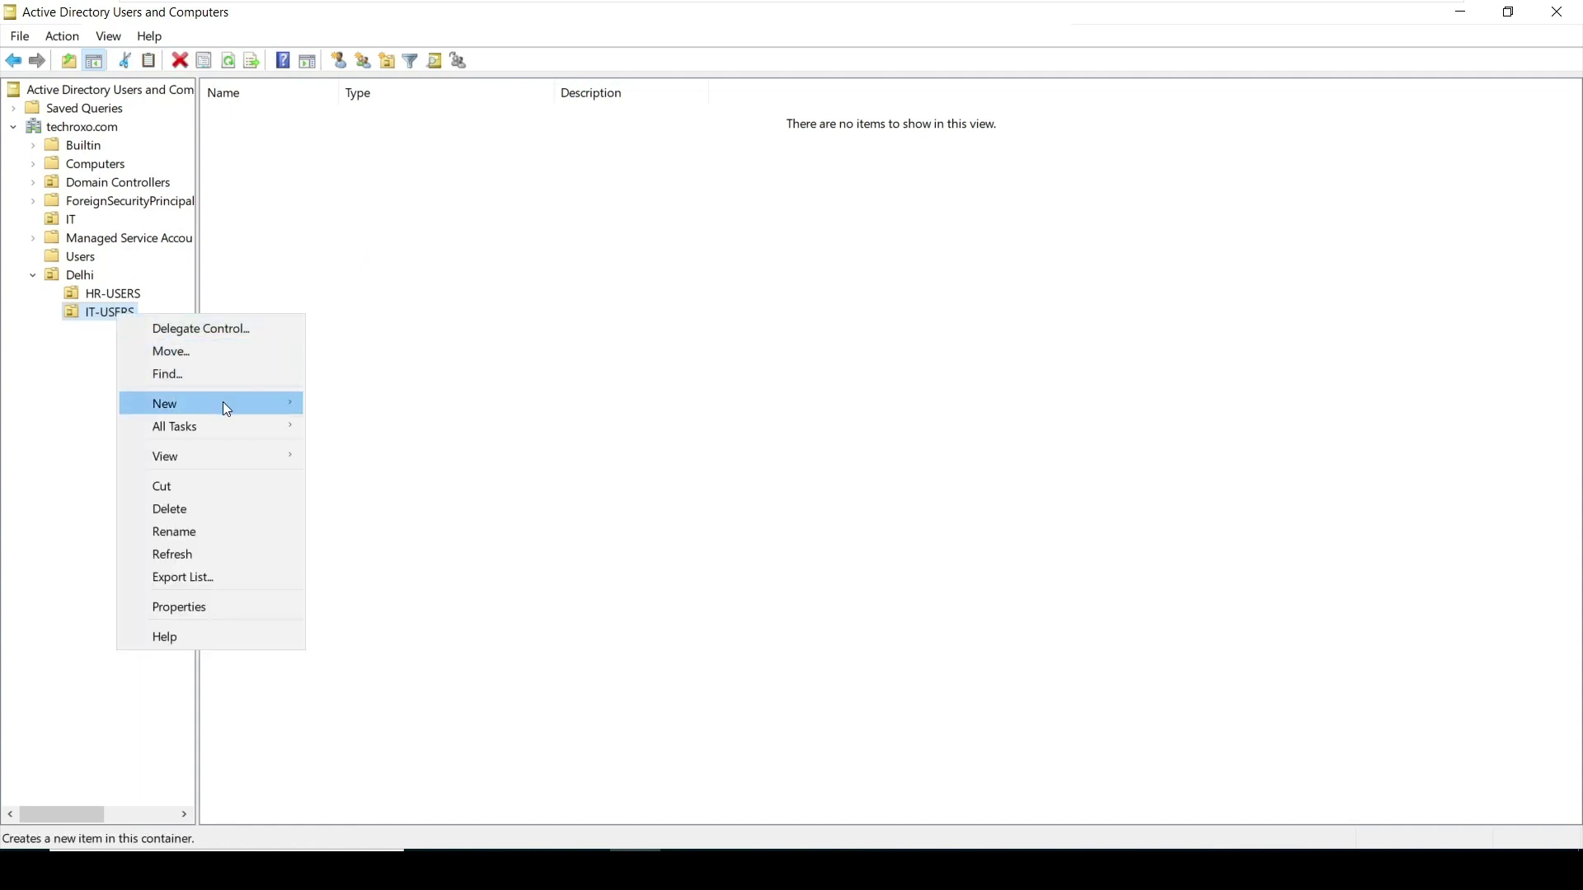
mouse_move(225, 403)
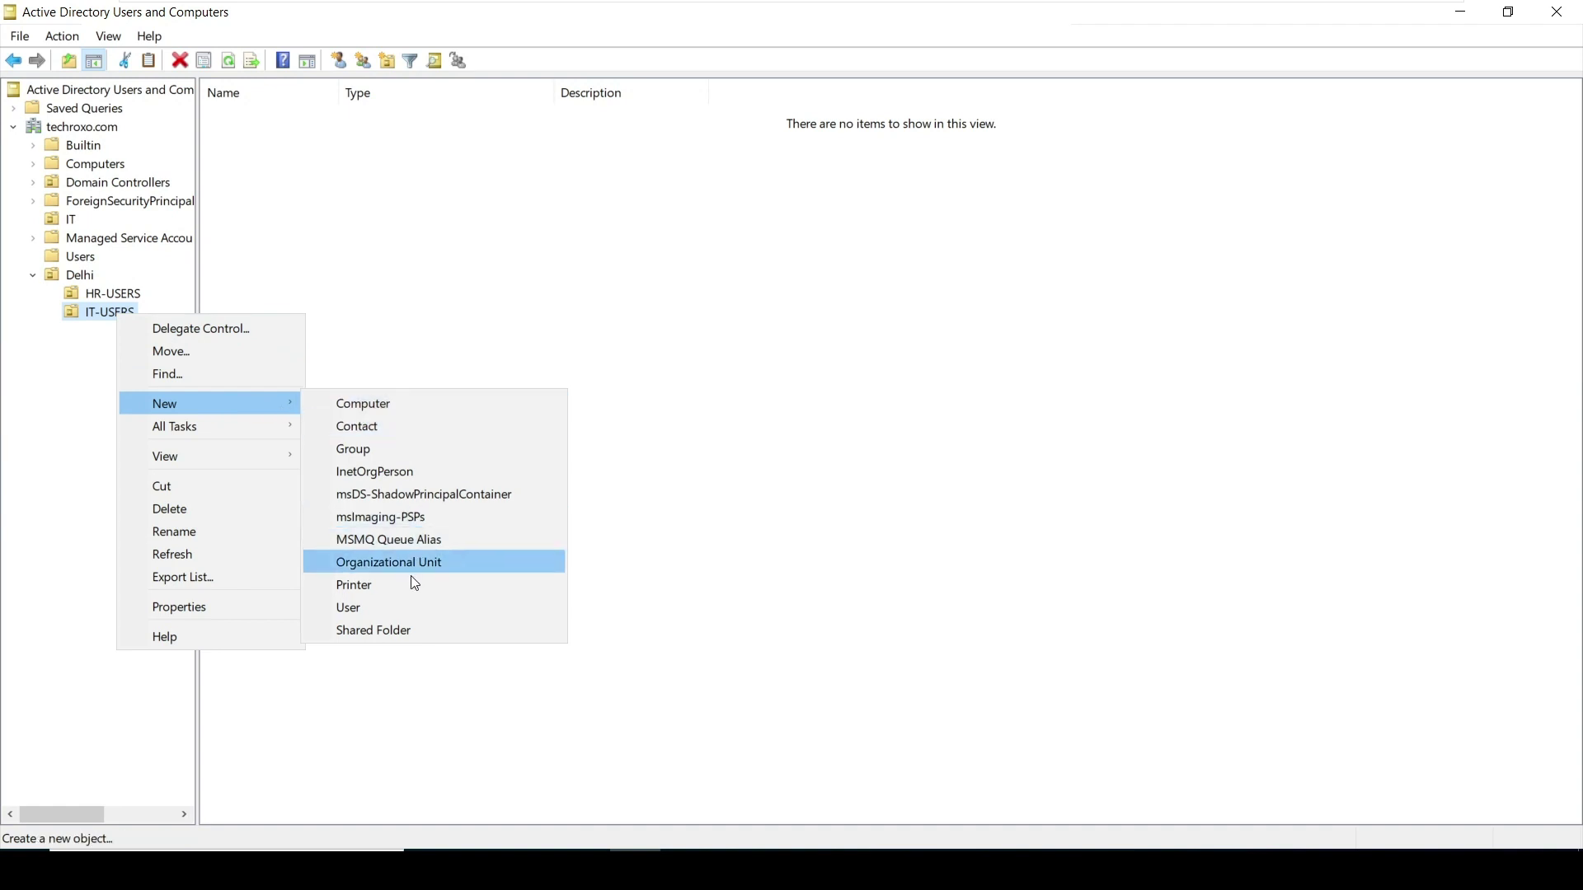
Start a new IT-USERS user with first name and logon name testuser1
click(404, 608)
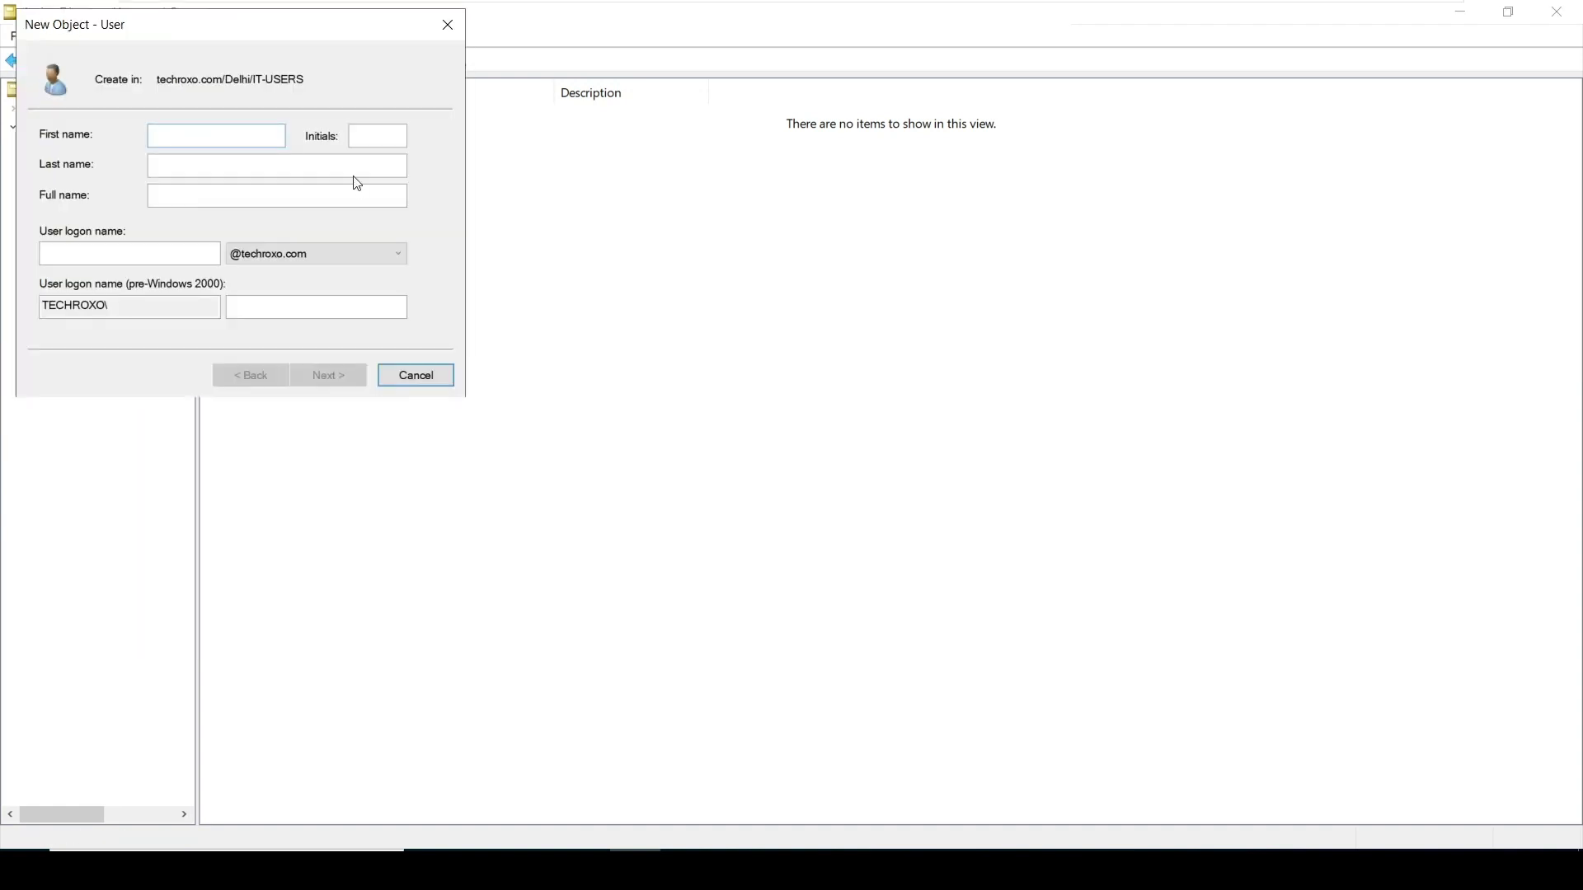
drag(235, 39, 328, 71)
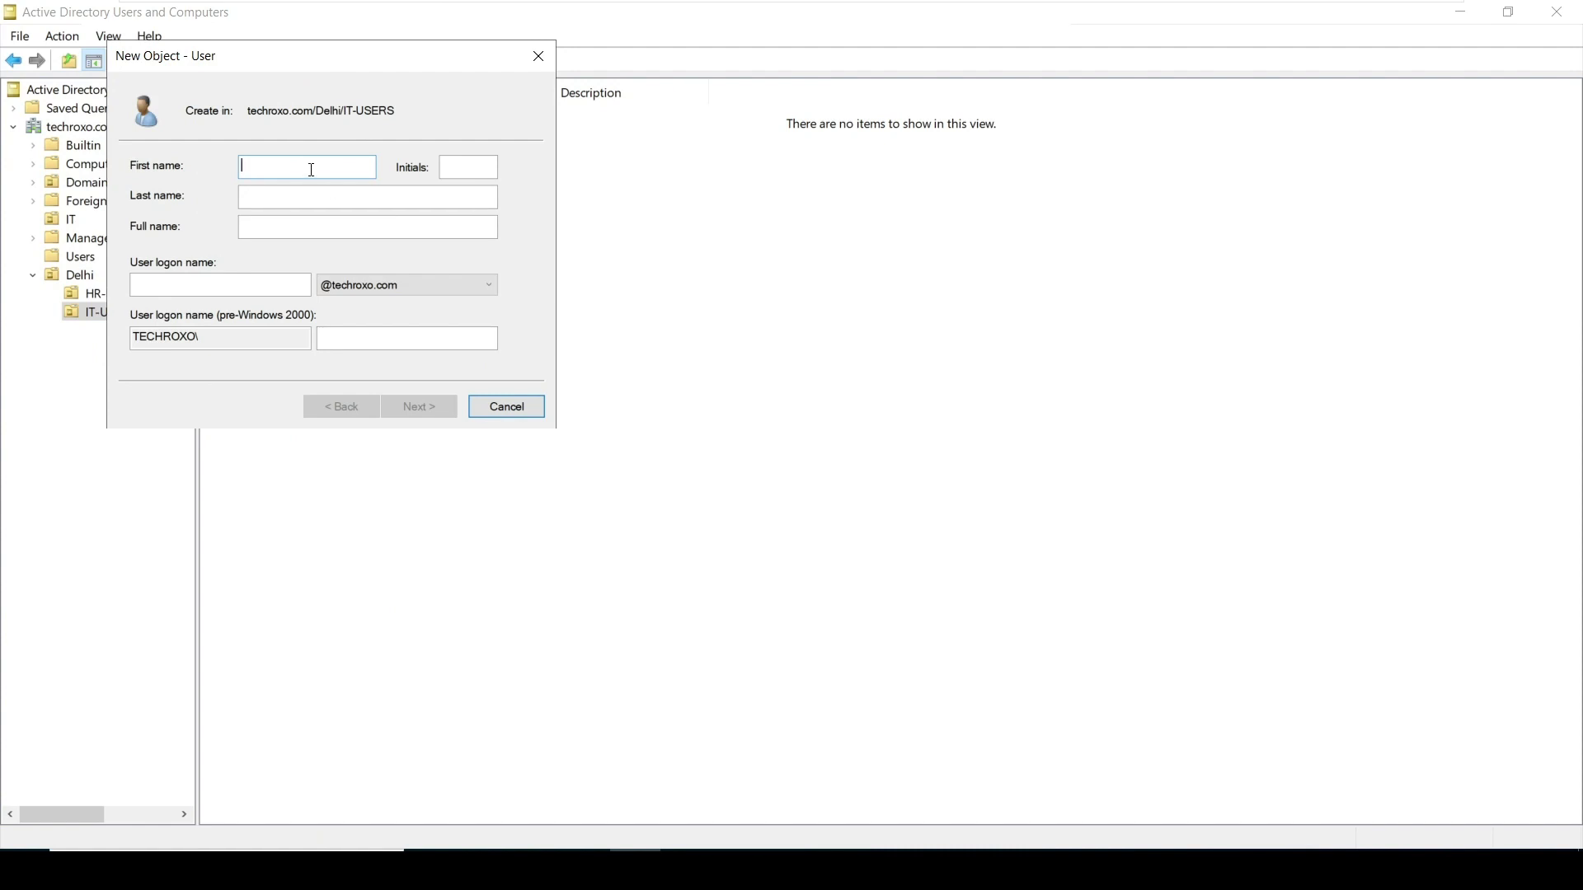
text(testuser1)
click(163, 285)
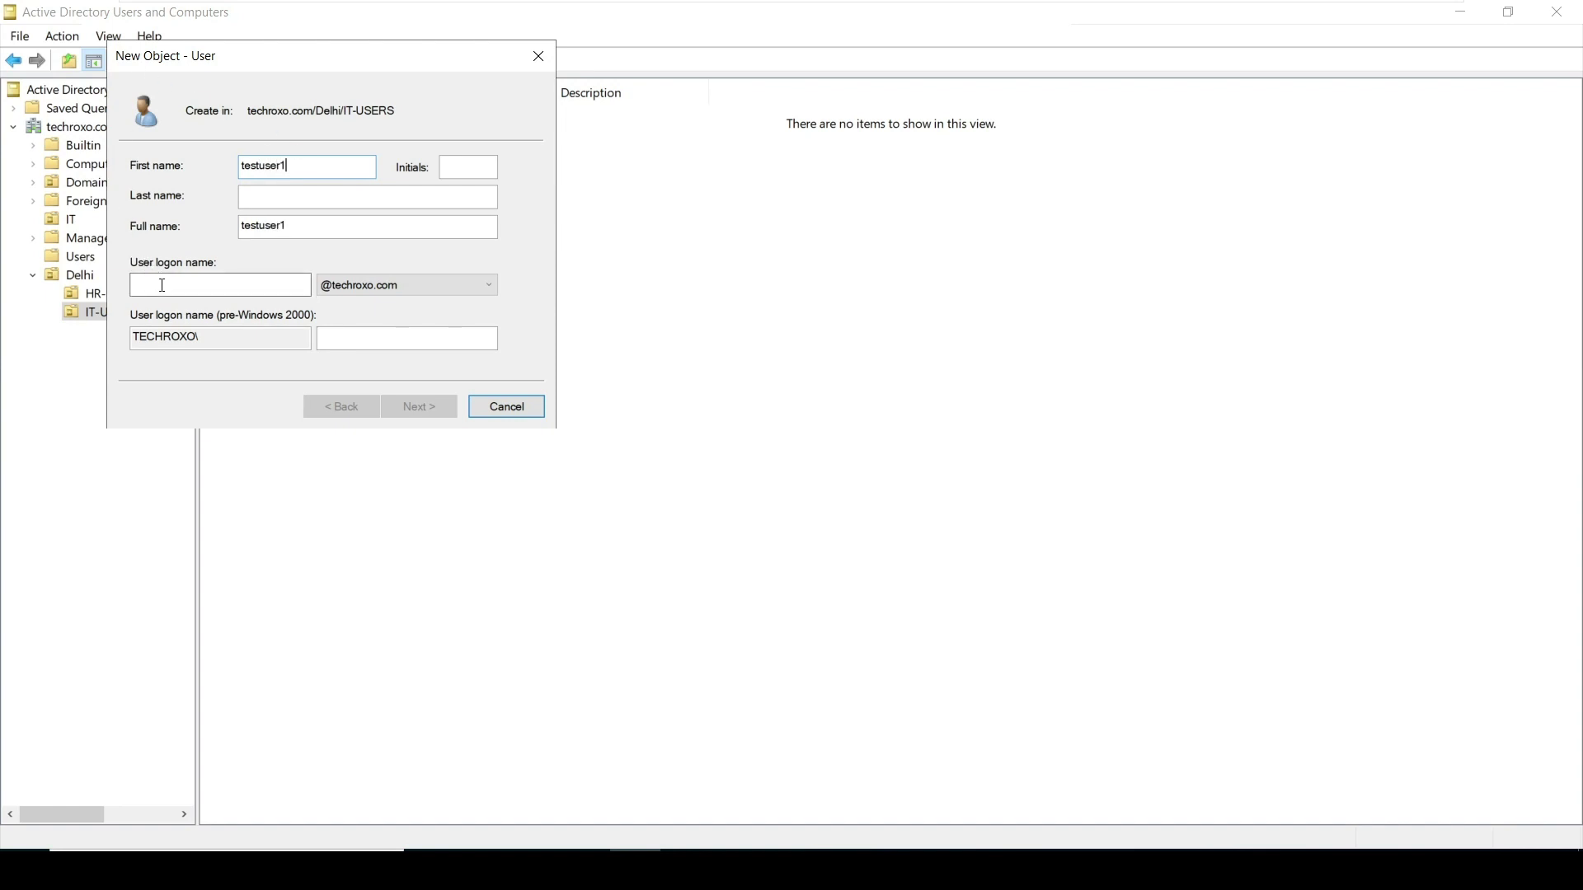
text(test)
text(us)
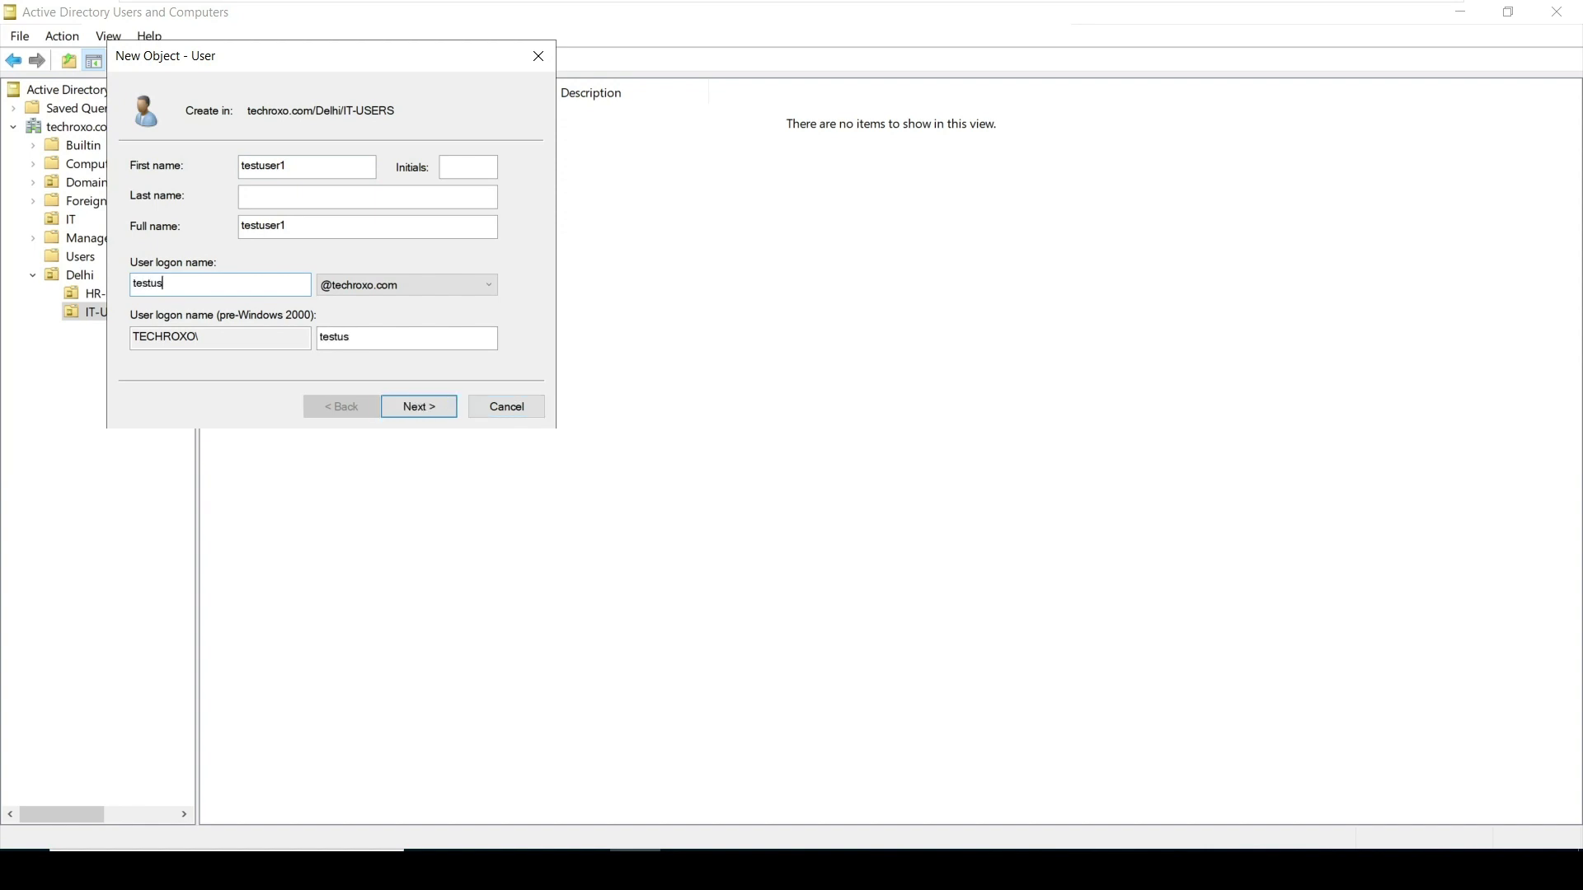
text(er1)
Enter and confirm testuser1's password, keeping 'User must change password at next logon' checked
click(435, 410)
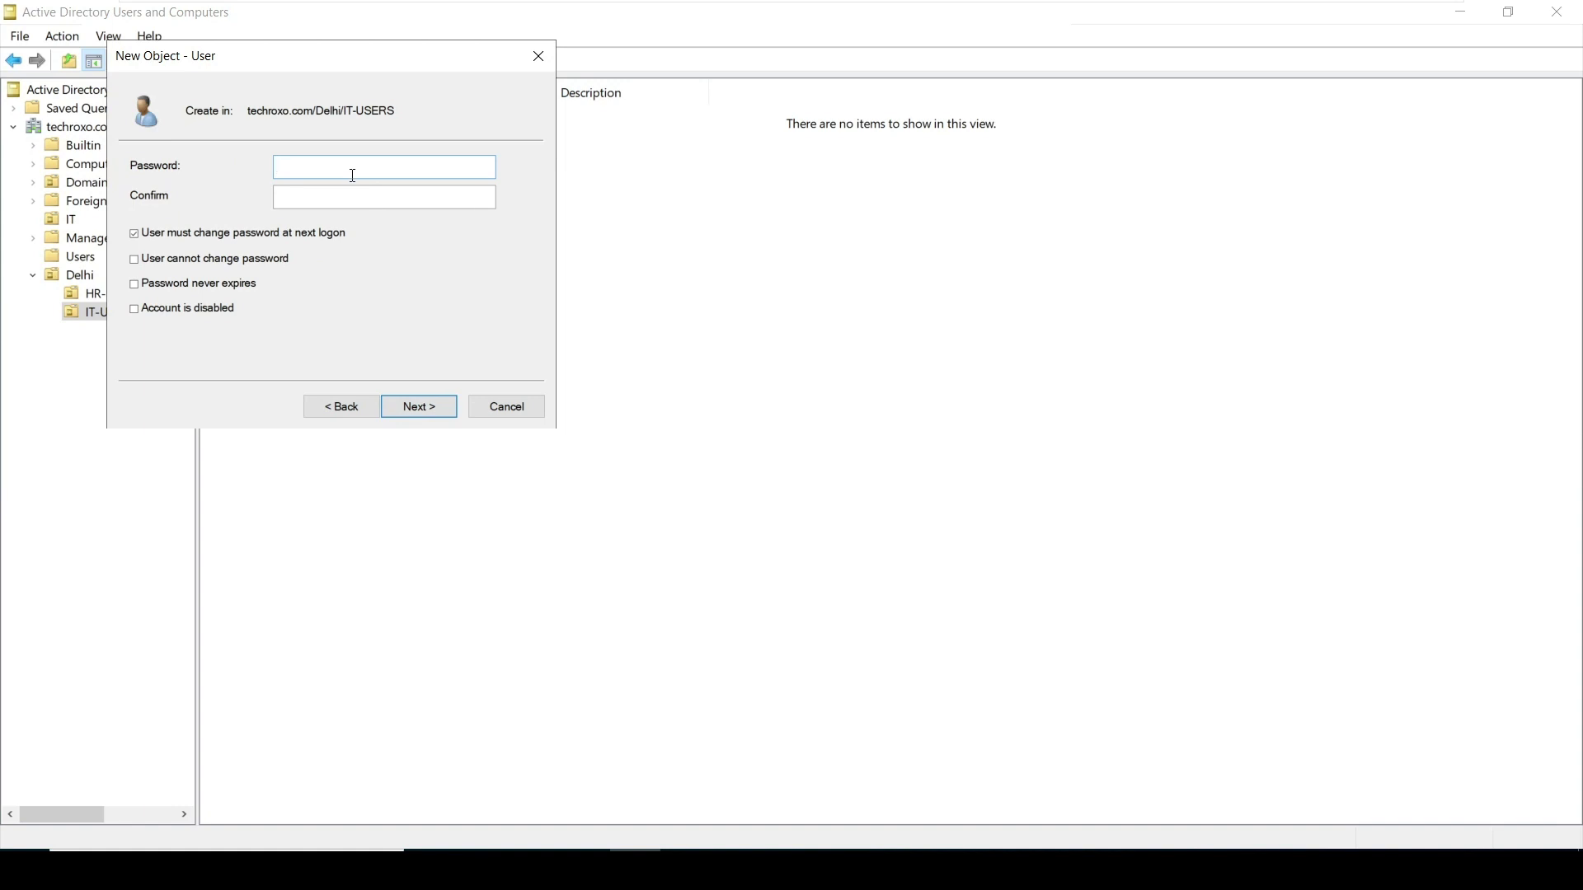
text(Pass@123)
click(384, 197)
text(Pass@)
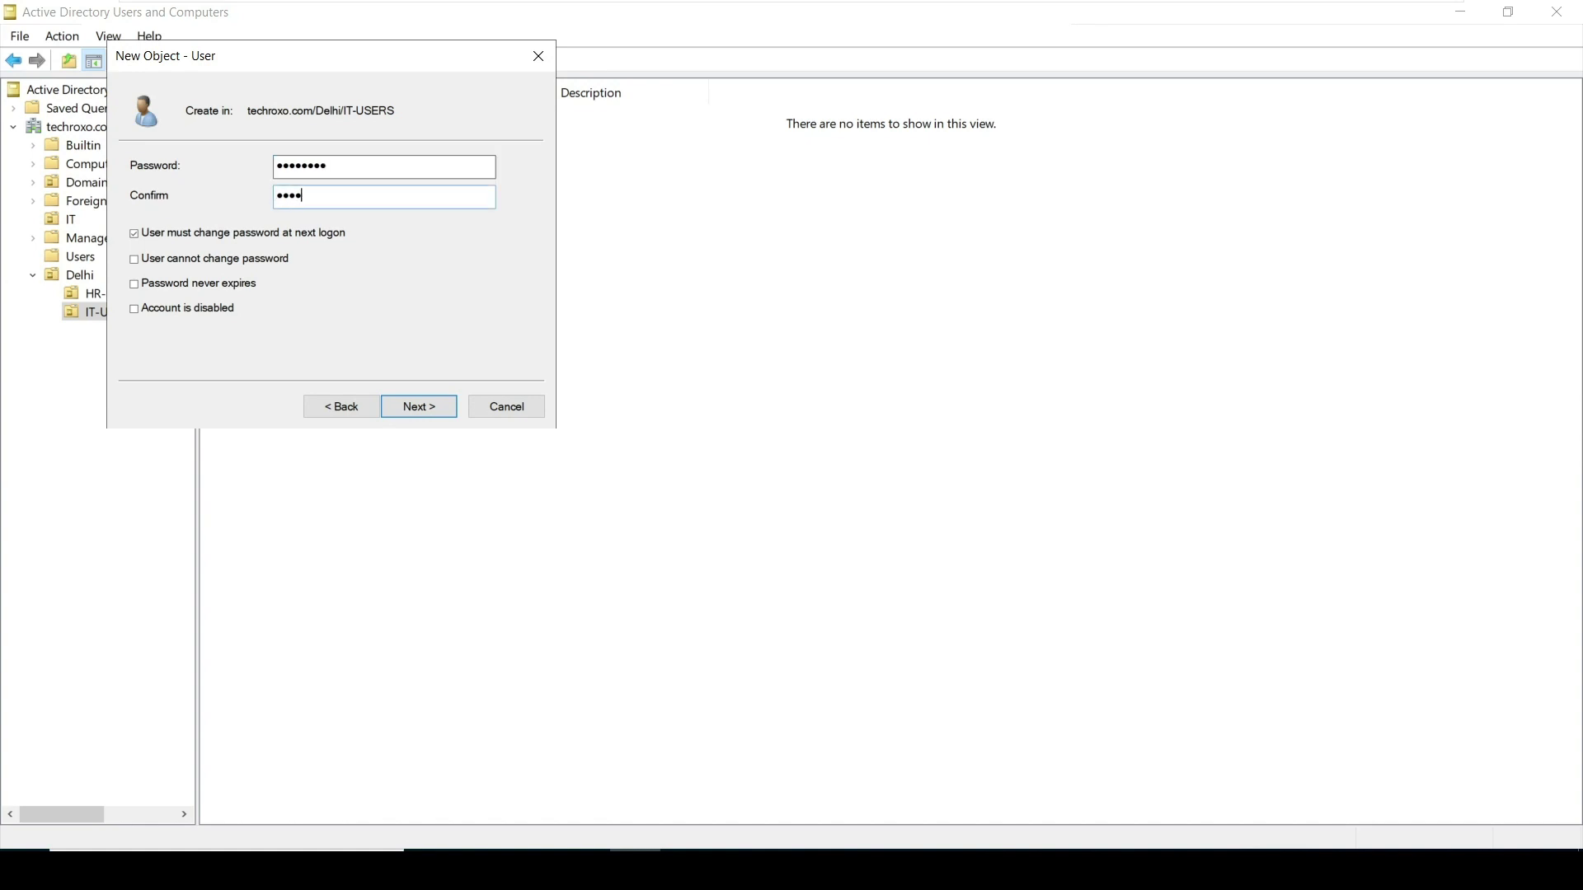
text(123)
double_click(317, 164)
key(Tab)
double_click(311, 167)
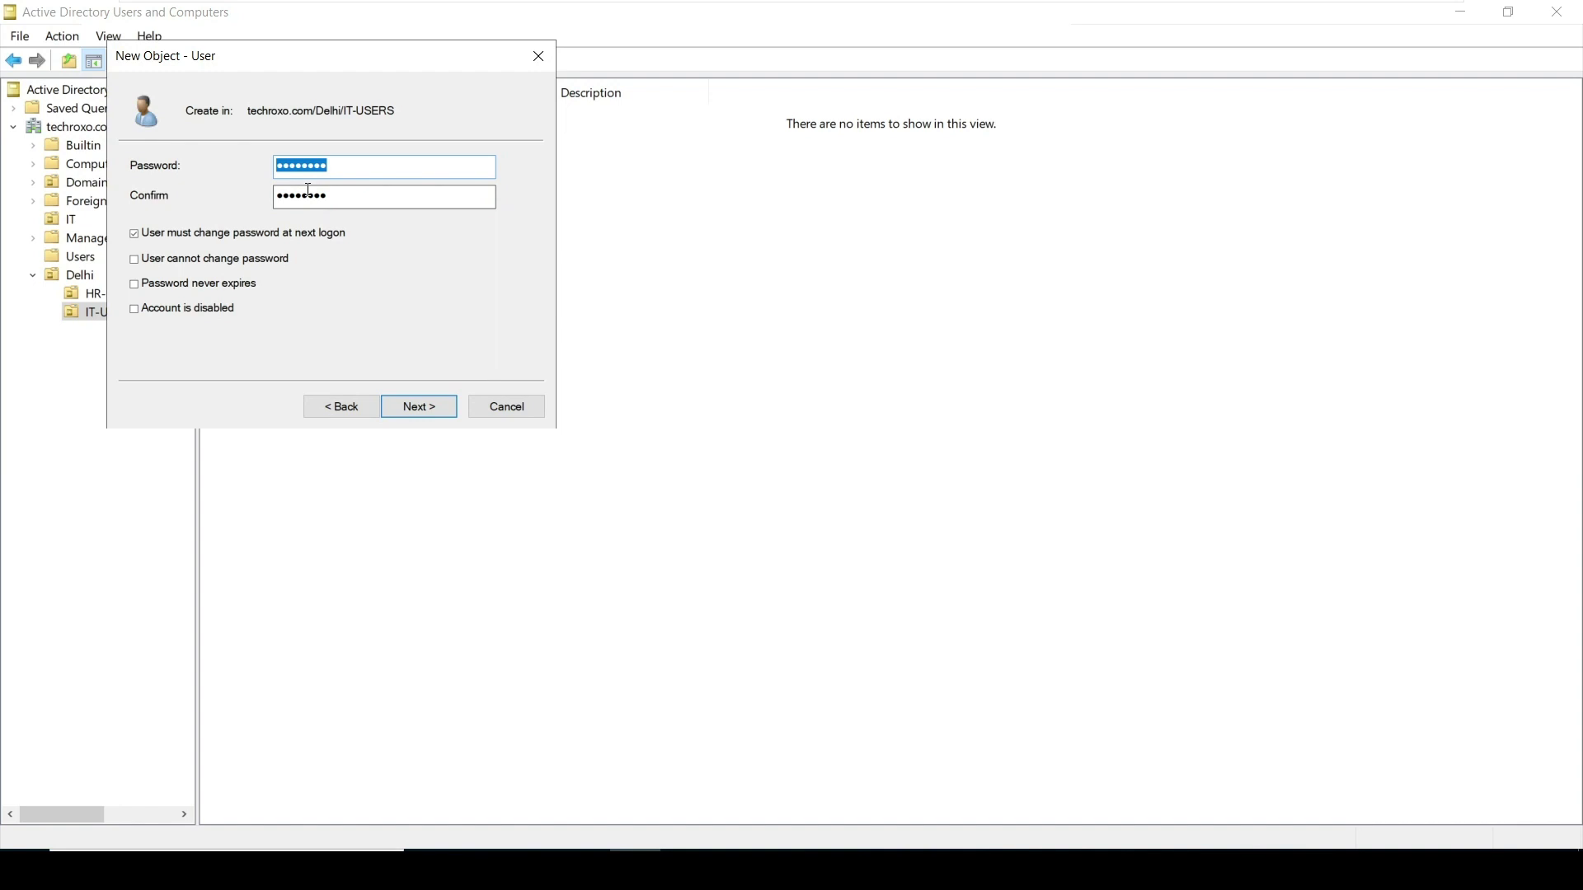
key(Tab)
click(318, 164)
double_click(317, 165)
double_click(307, 194)
Finish creating testuser1, then create testuser2 with logon name testuser2
click(448, 410)
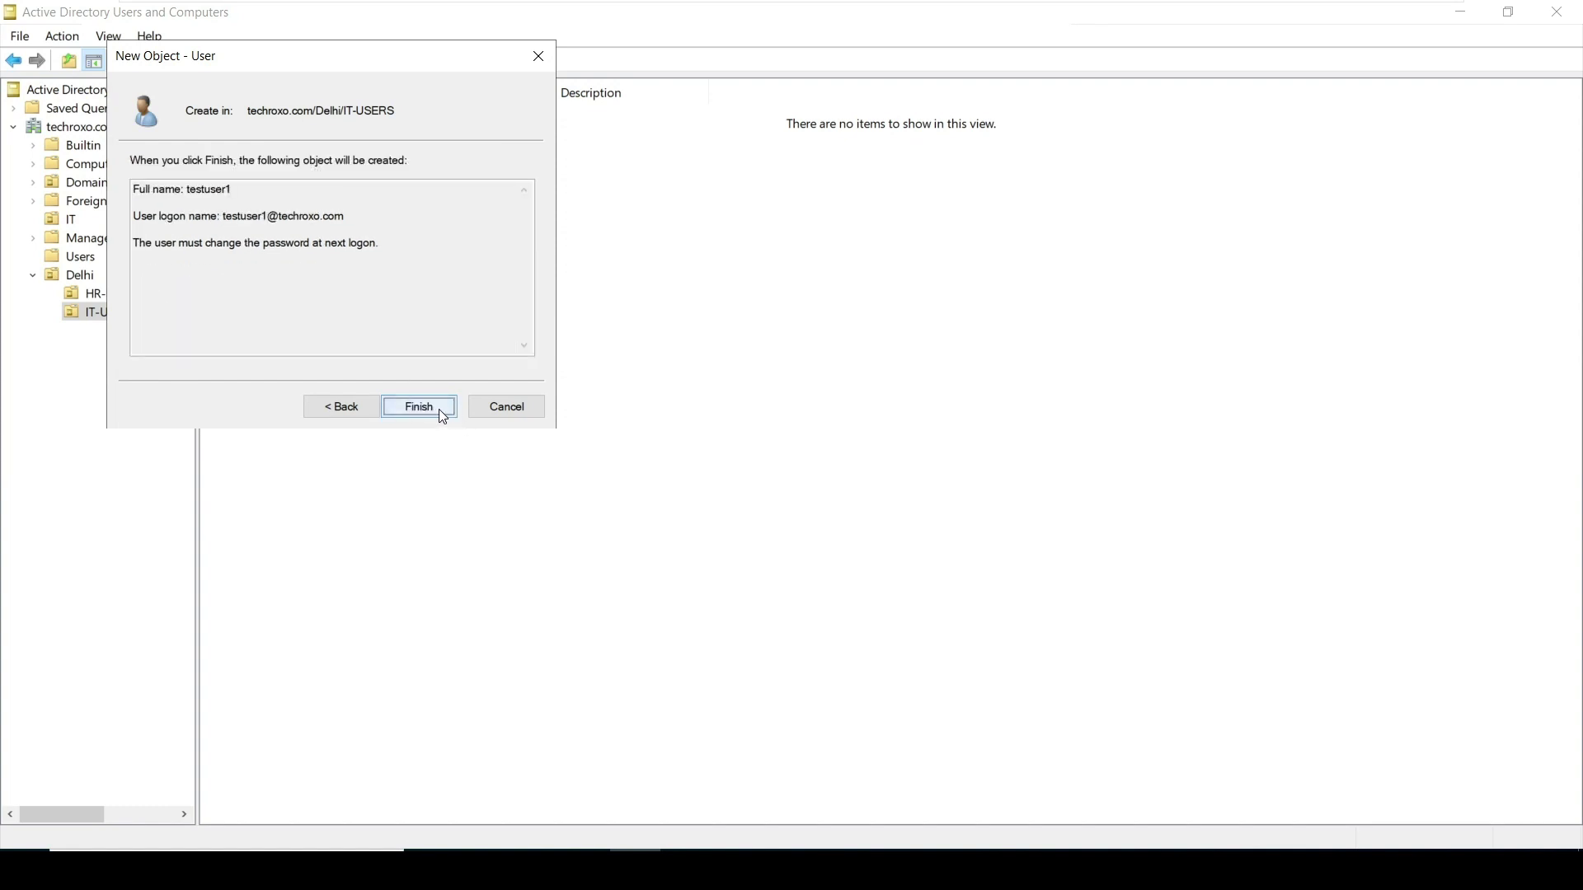
click(435, 409)
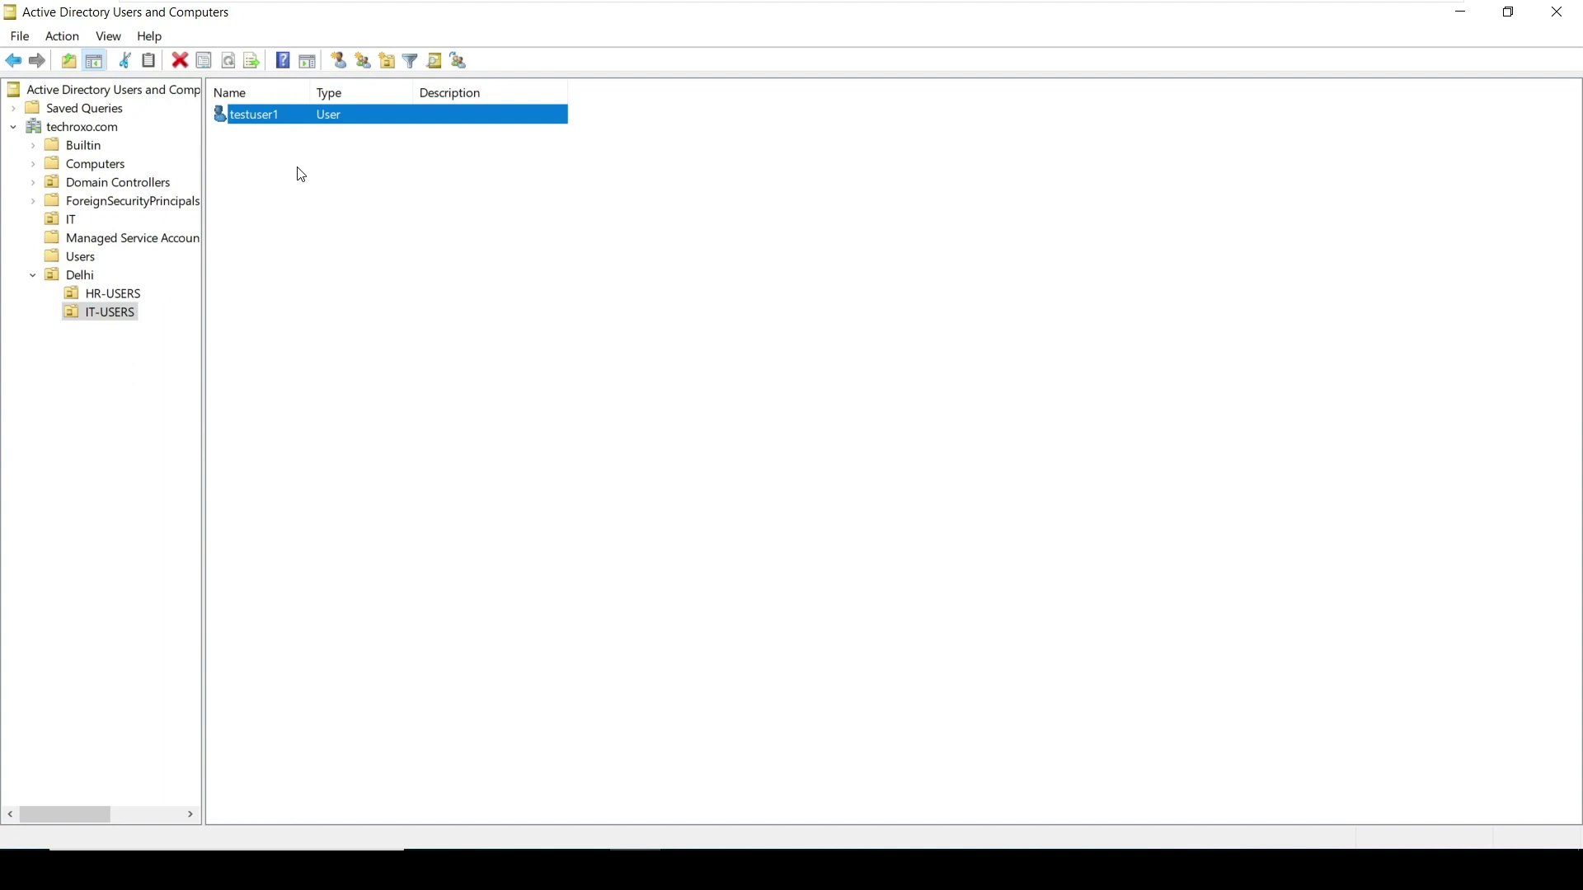
right_click(259, 138)
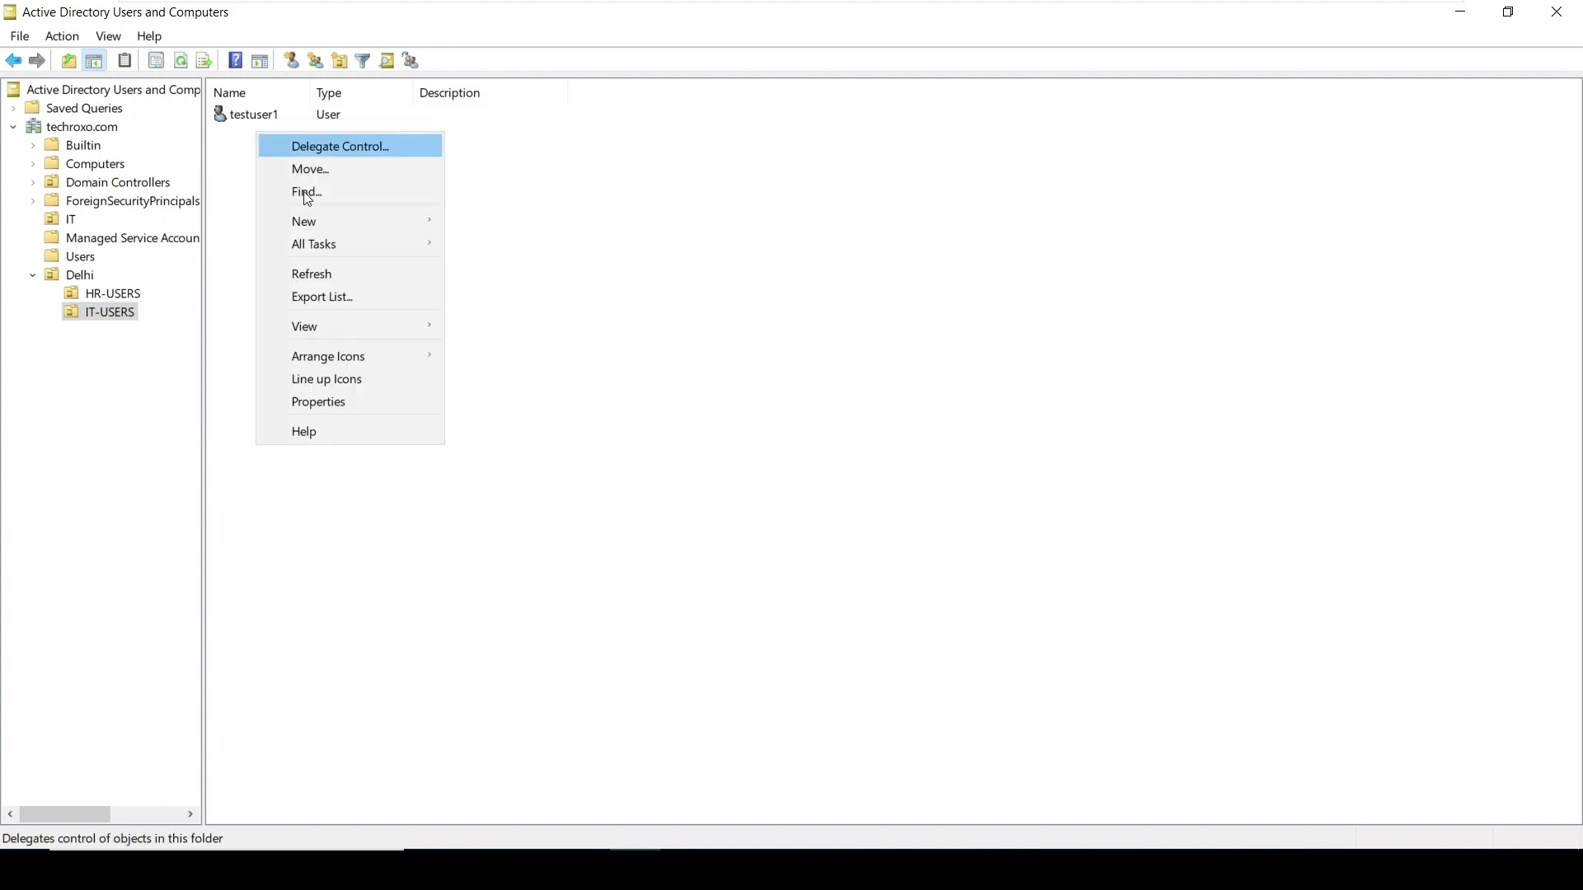
mouse_move(335, 230)
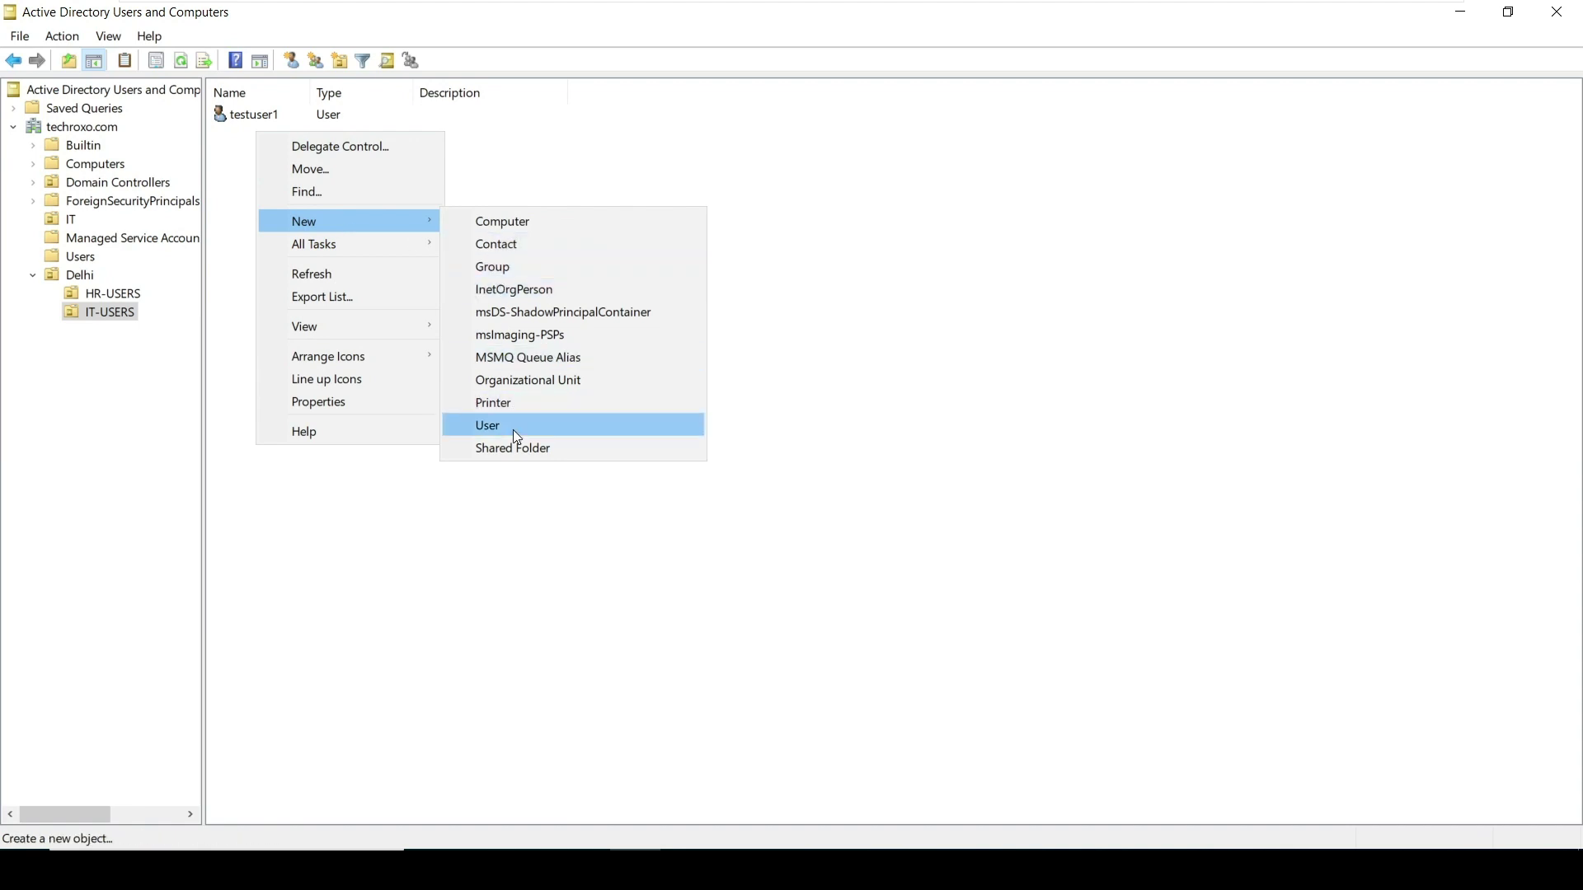
click(513, 424)
text(testuser2)
click(129, 253)
text(testuser2)
click(350, 376)
click(328, 376)
Create testuser3 with logon name testuser3 in IT-USERS
click(328, 375)
text(testuser3)
click(129, 253)
text(testuser3)
click(340, 379)
click(333, 378)
click(335, 377)
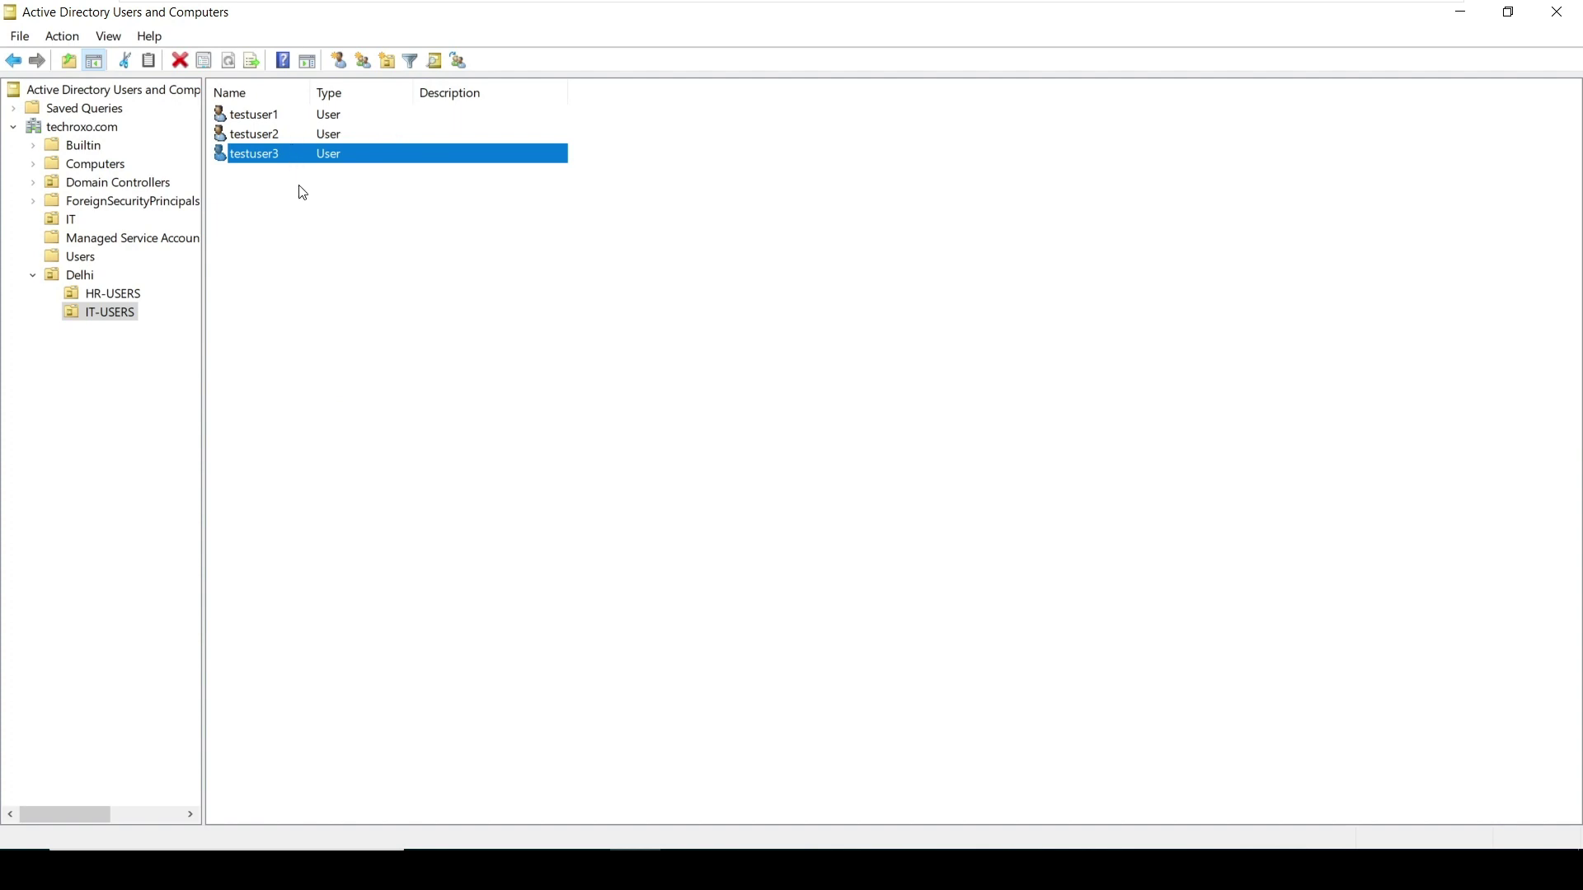
click(302, 192)
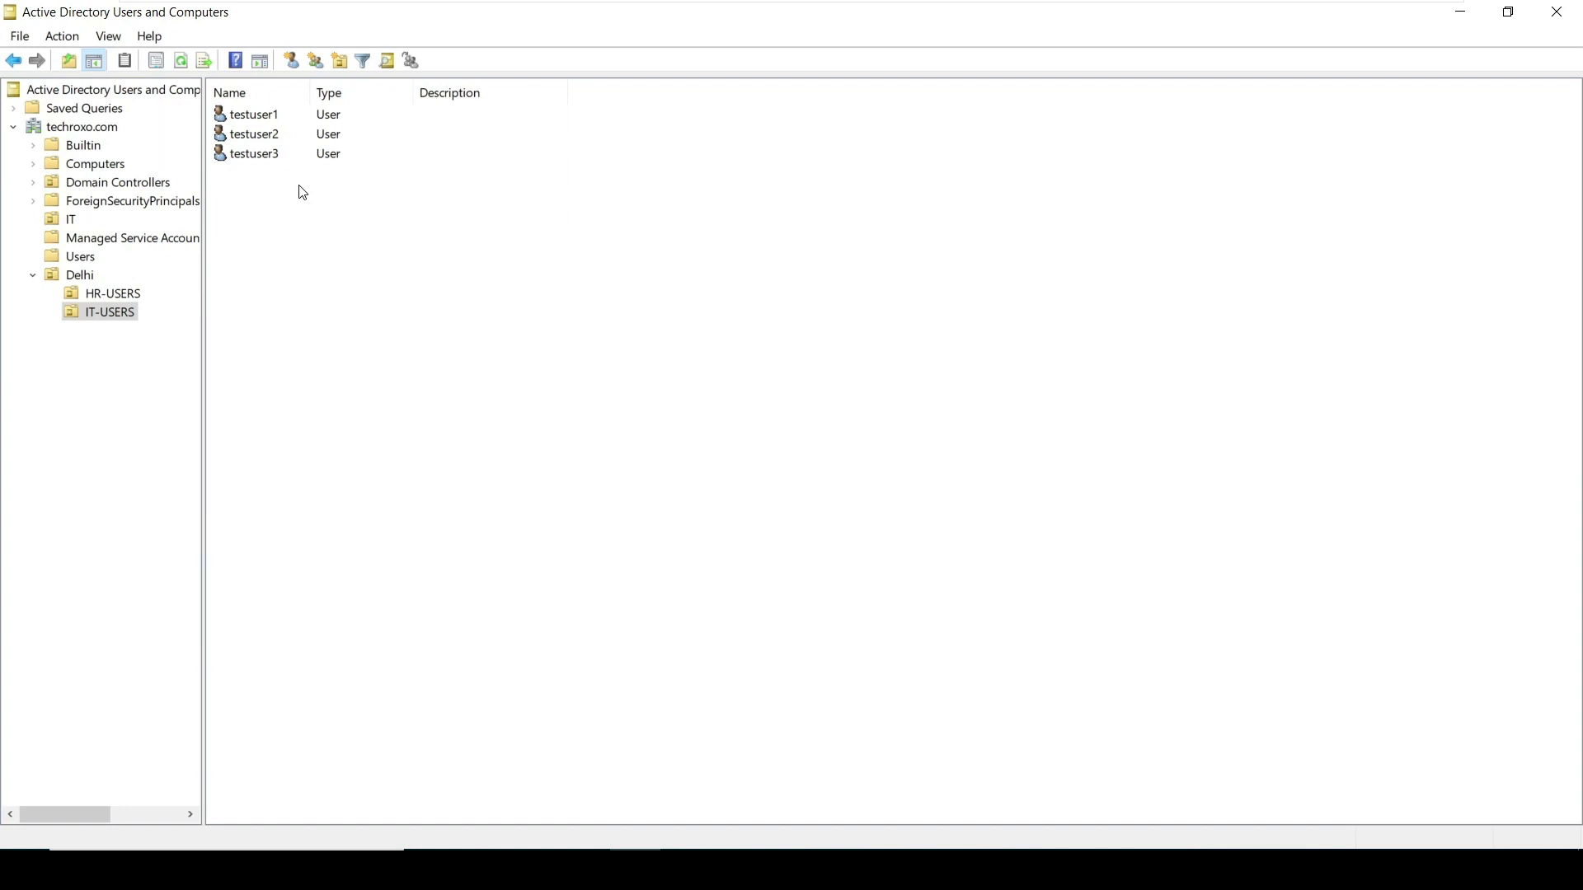
Create the group IT-Group in IT-USERS with Global scope and Security type
right_click(127, 316)
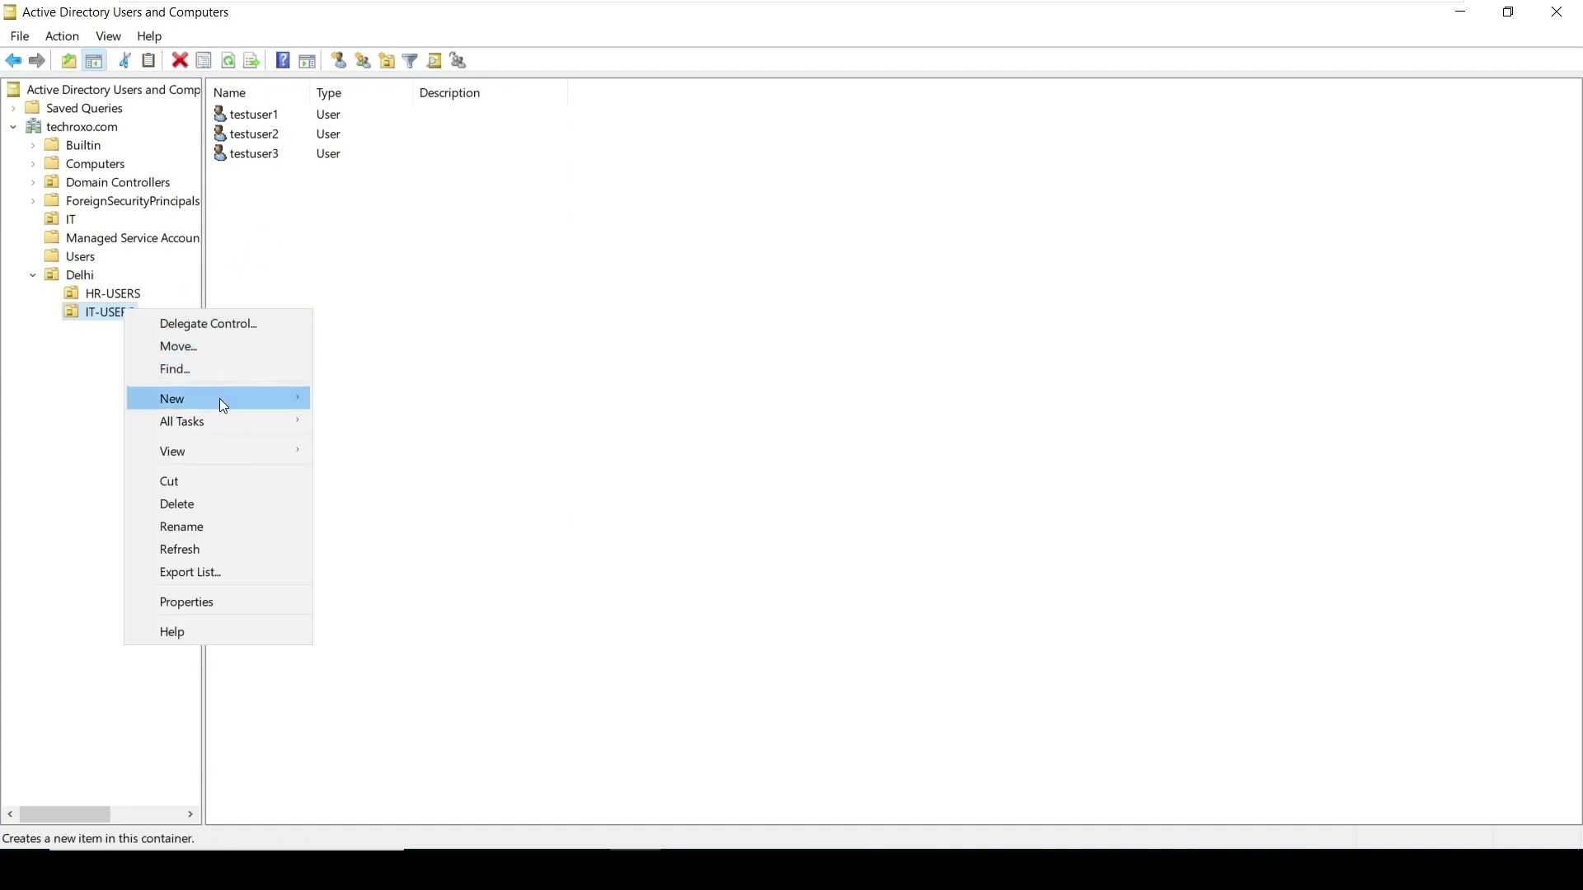
mouse_move(219, 398)
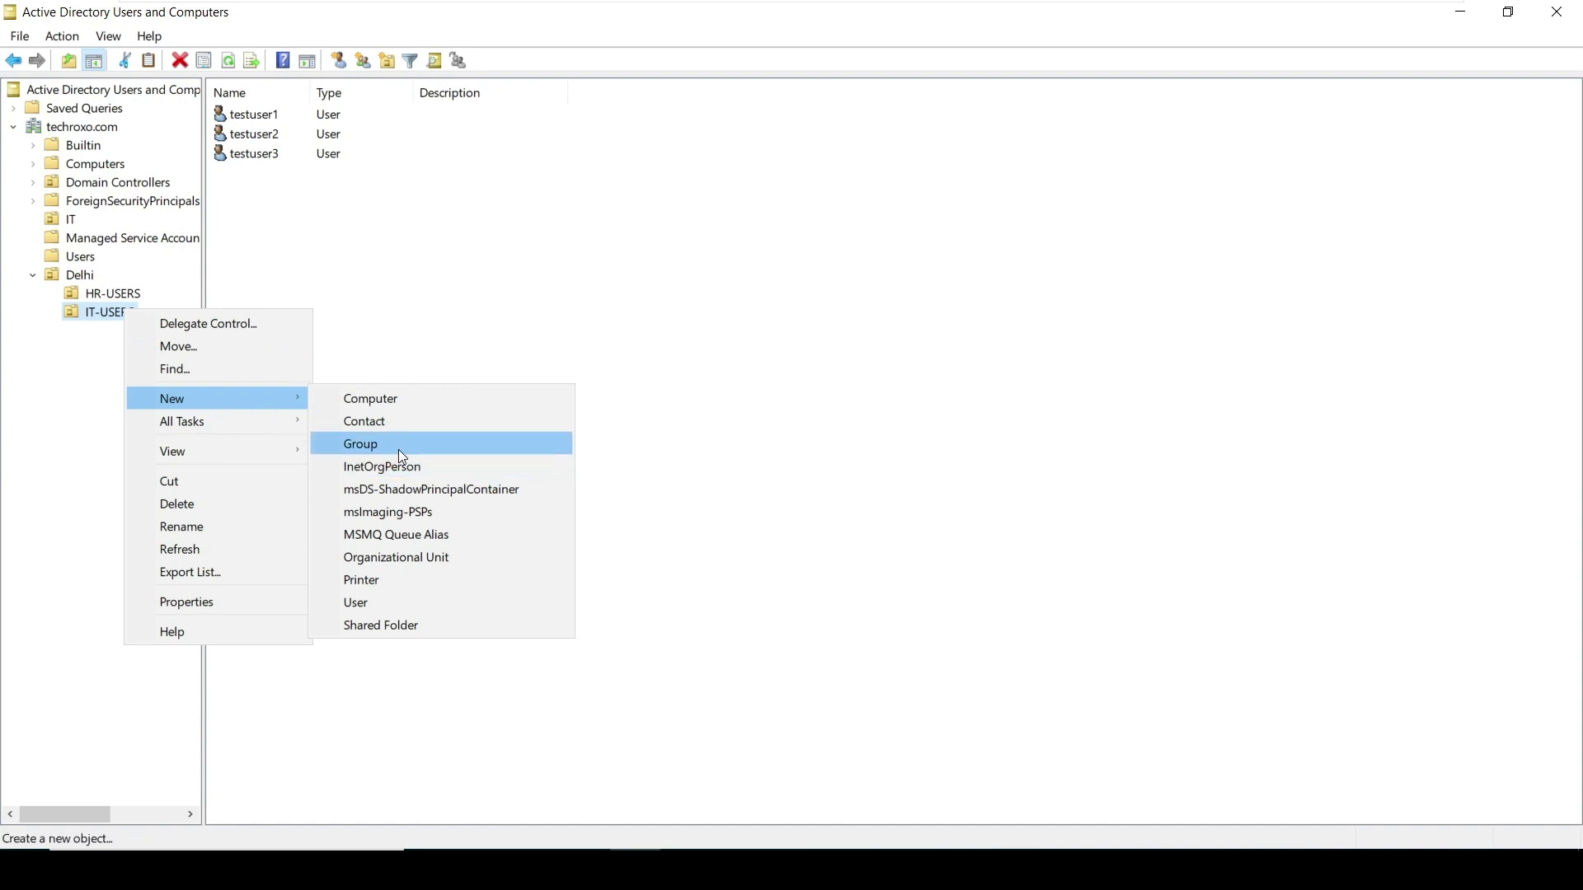
click(398, 446)
drag(277, 28, 423, 63)
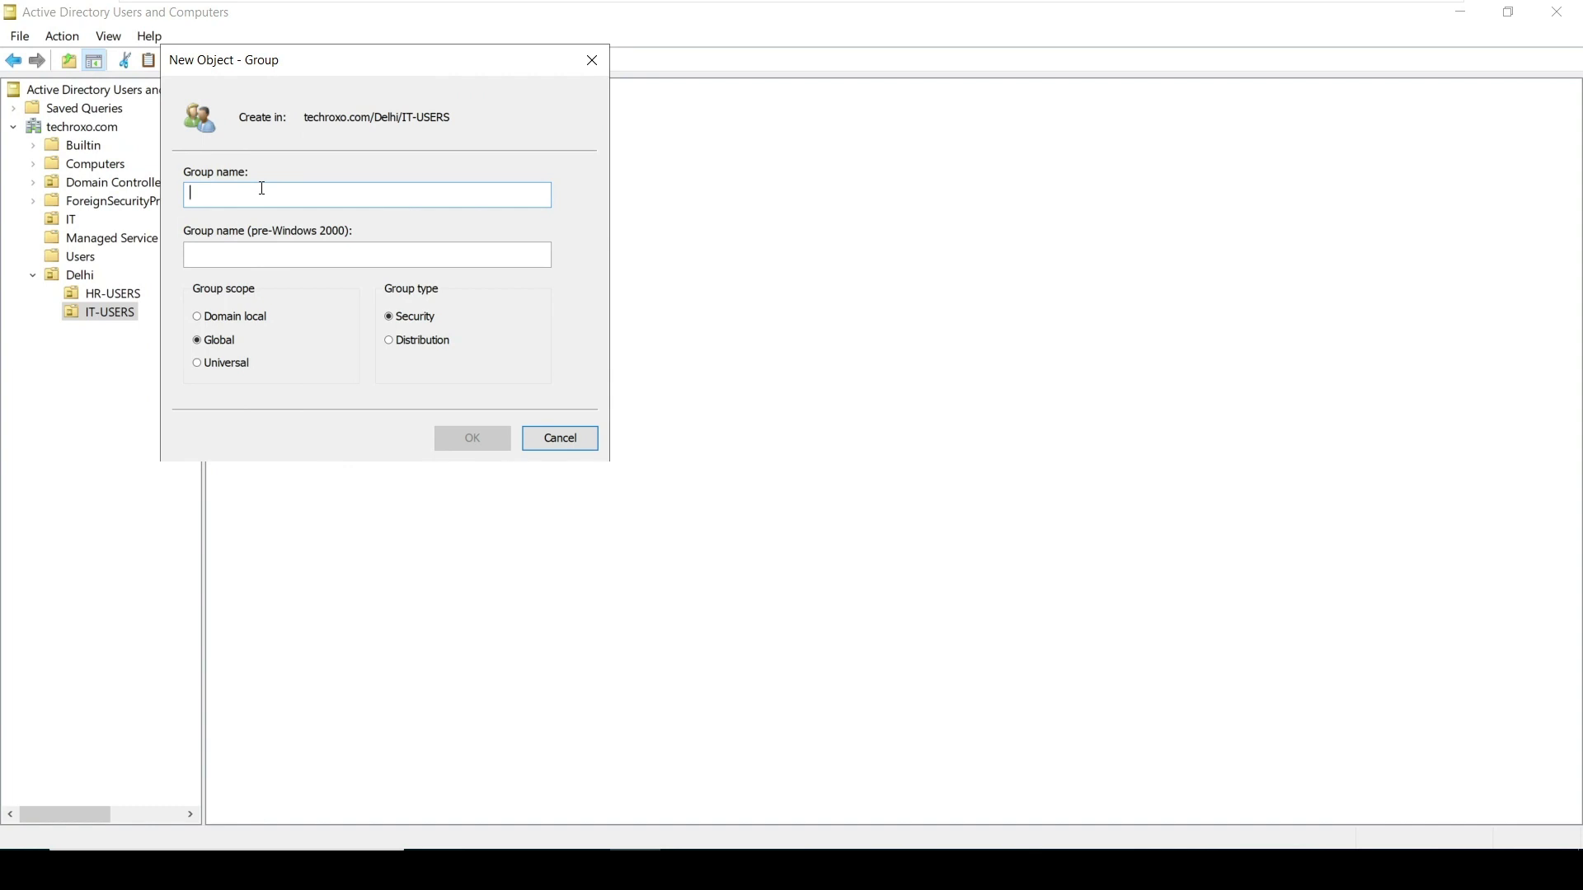
text(IT-Group)
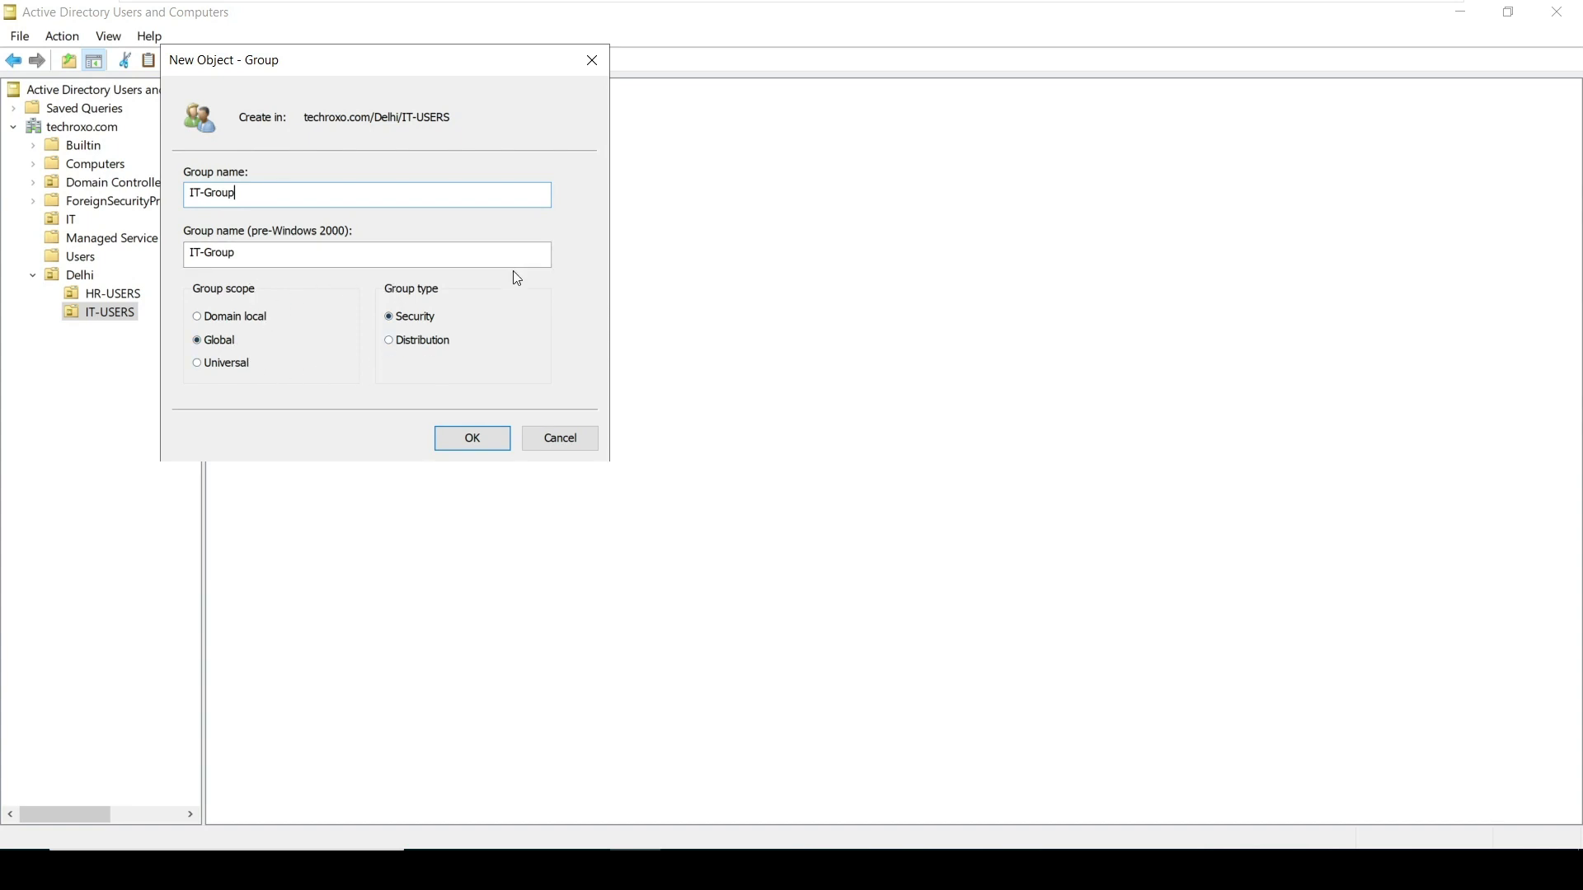
drag(246, 191, 178, 191)
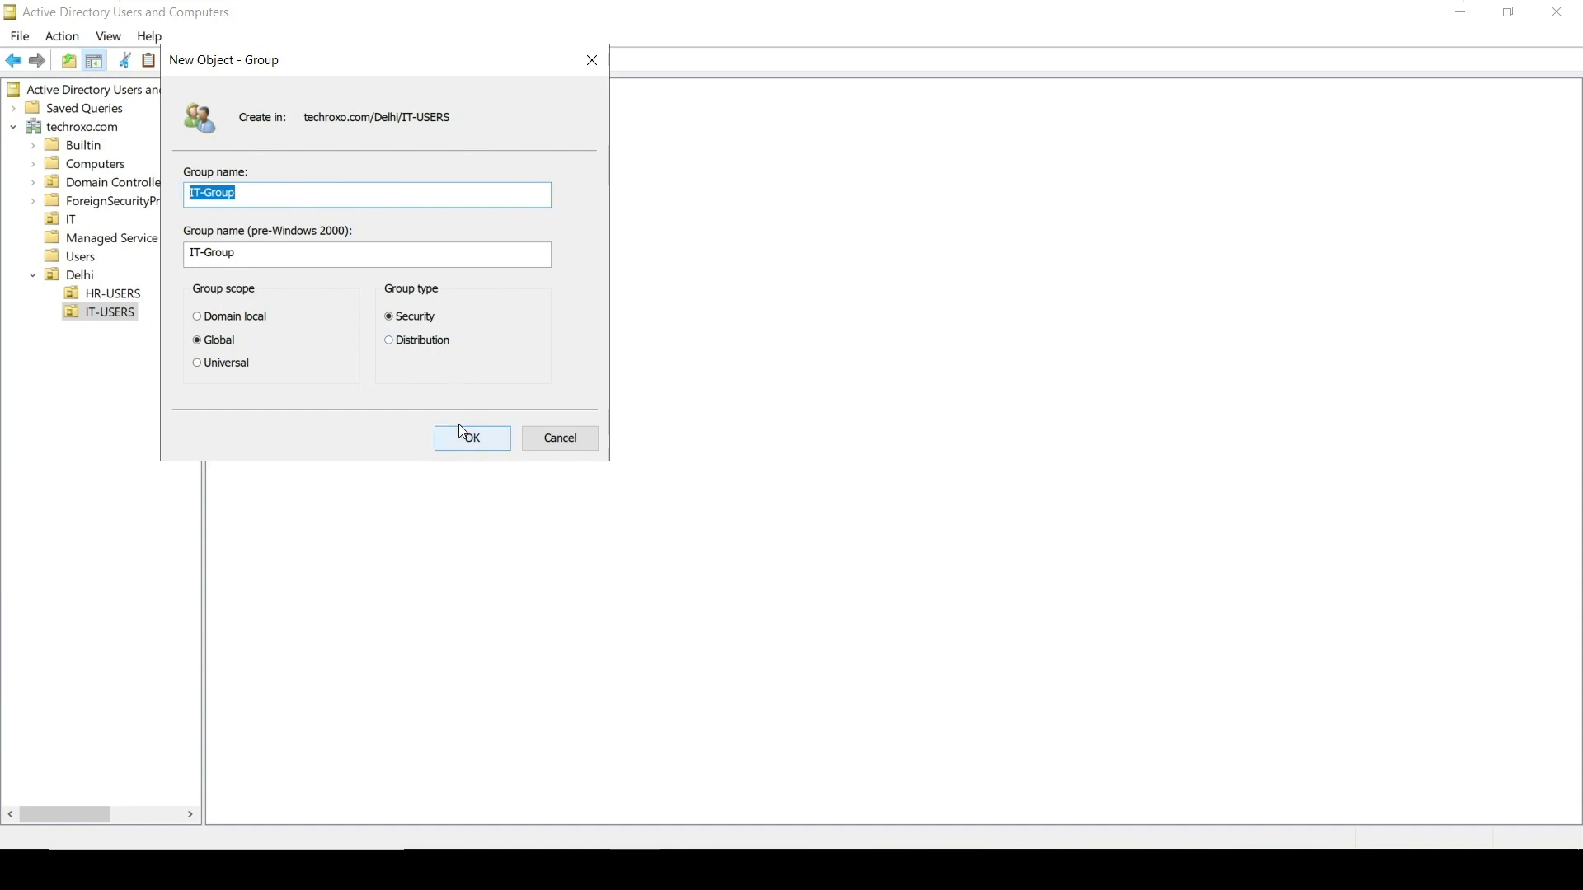
click(318, 368)
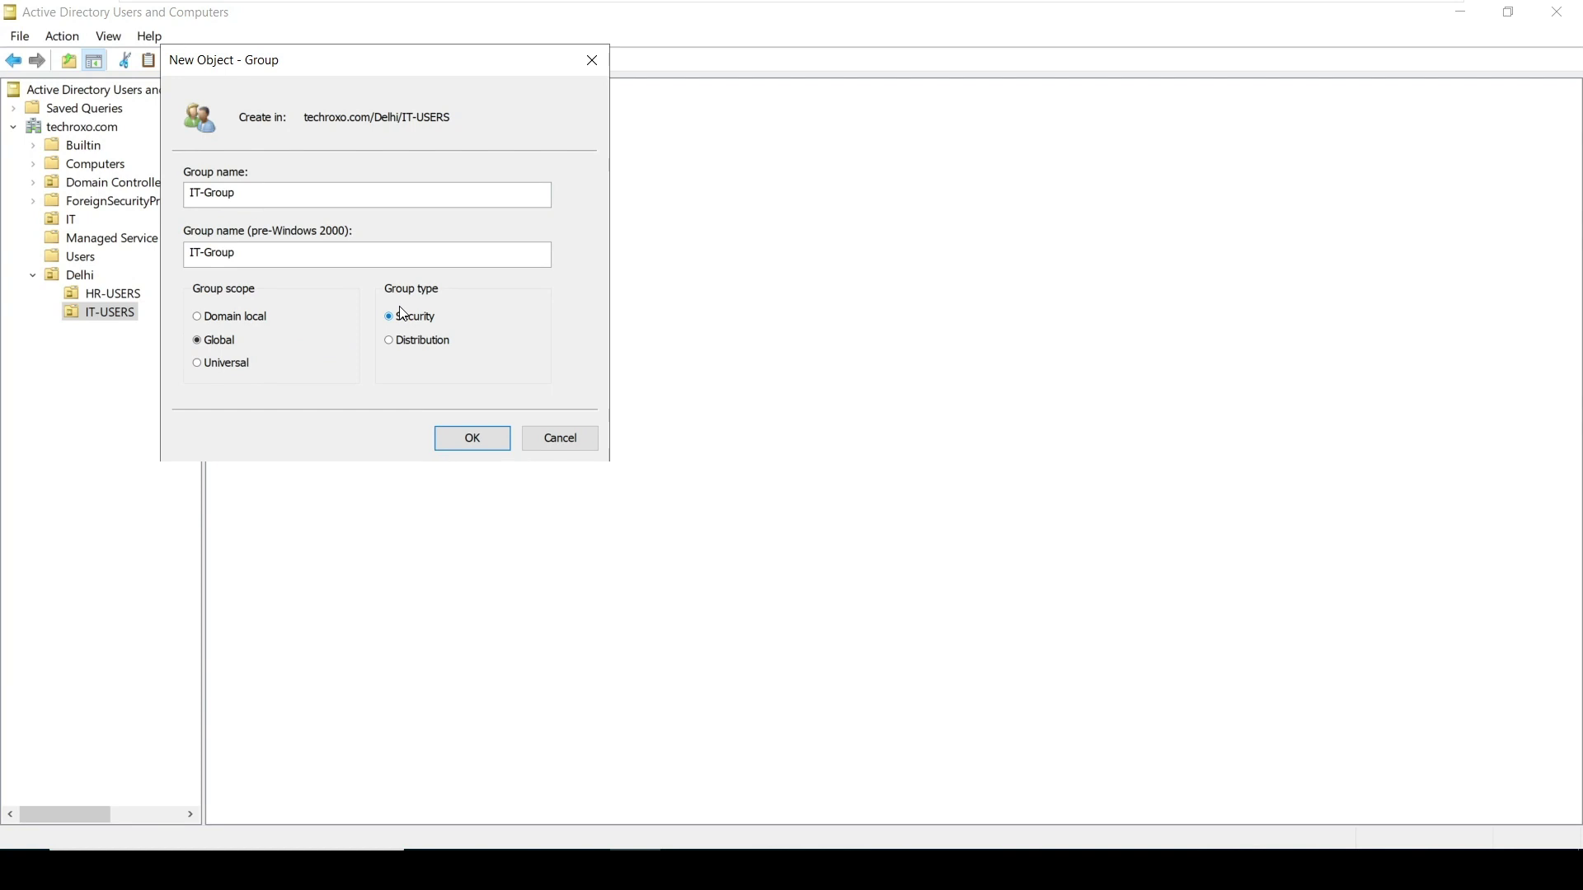
click(481, 444)
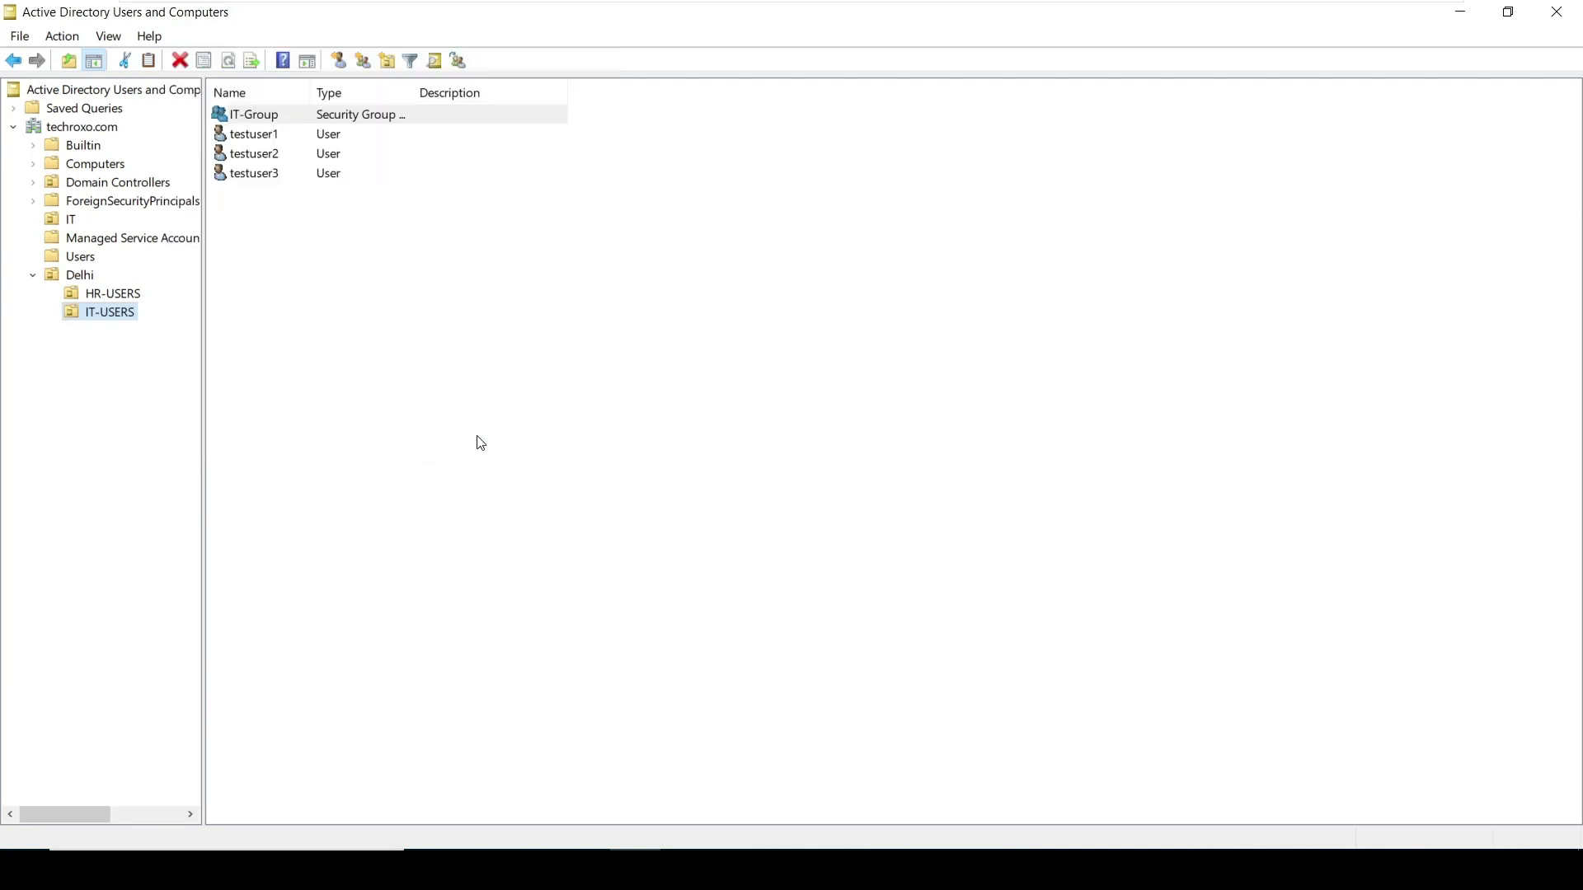
Widen the Type and Name columns so IT-Group reads 'Security Group - Global'
click(503, 324)
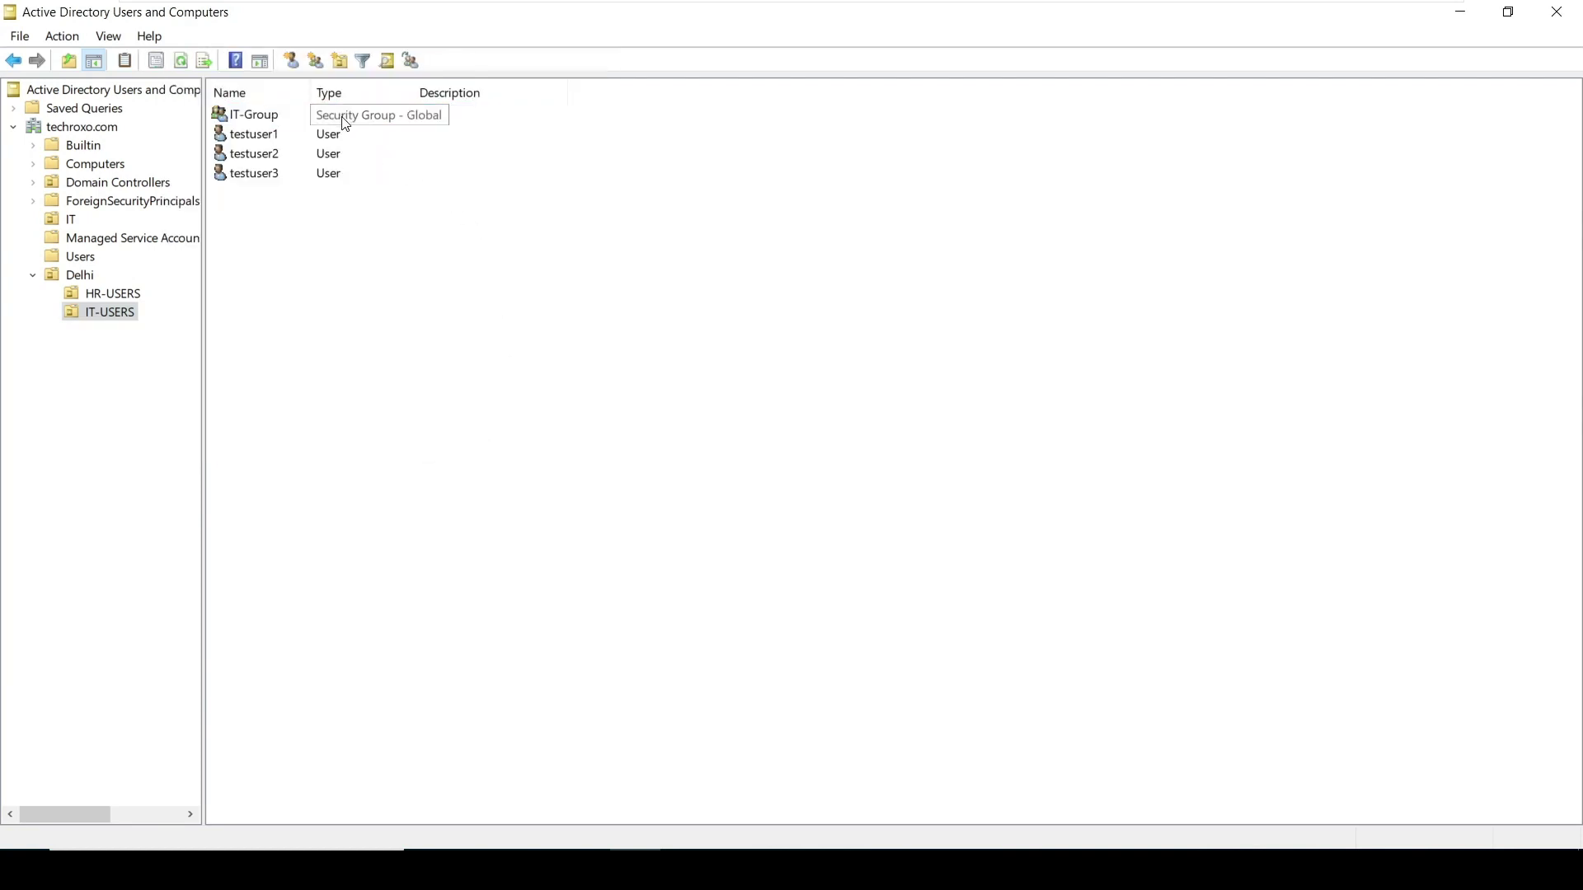
drag(409, 91, 524, 88)
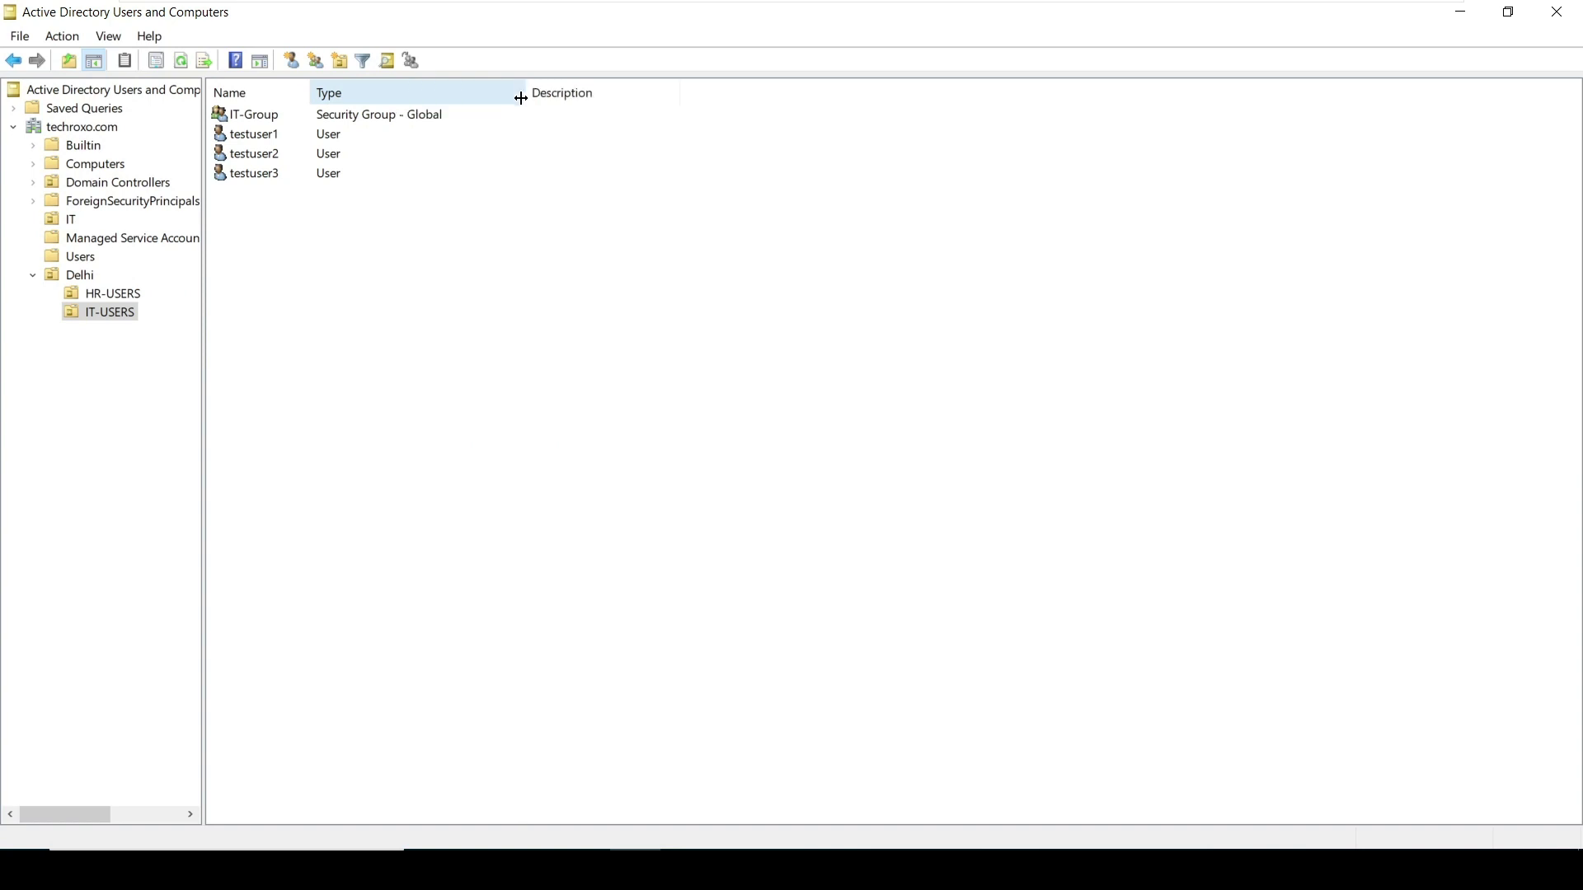
click(491, 172)
double_click(336, 170)
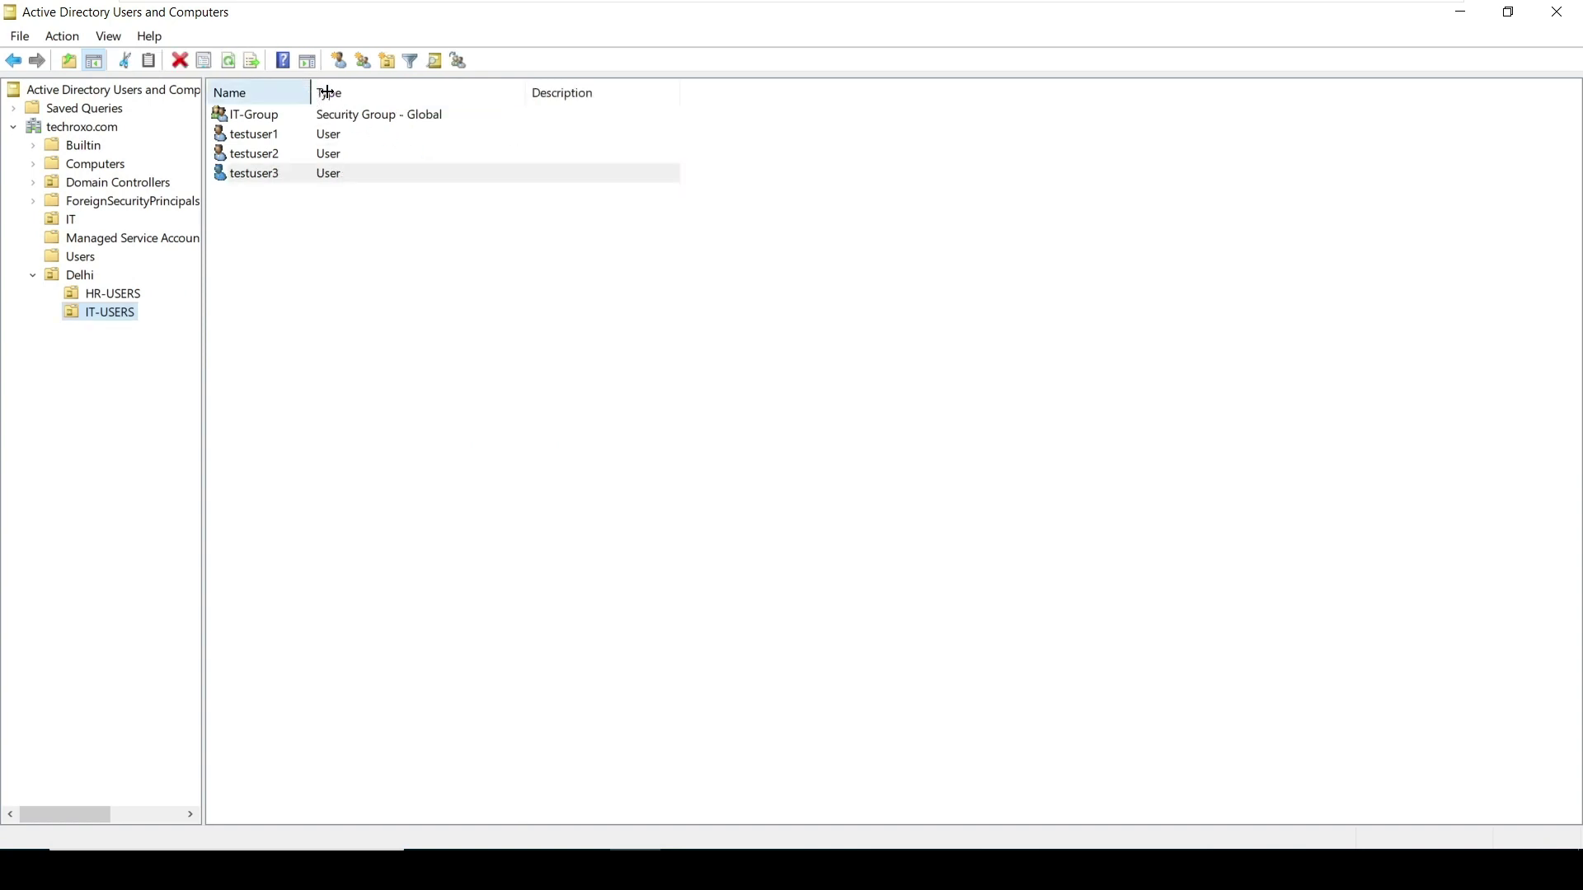
drag(311, 92, 341, 92)
Select testuser1 in the IT-USERS list
click(419, 241)
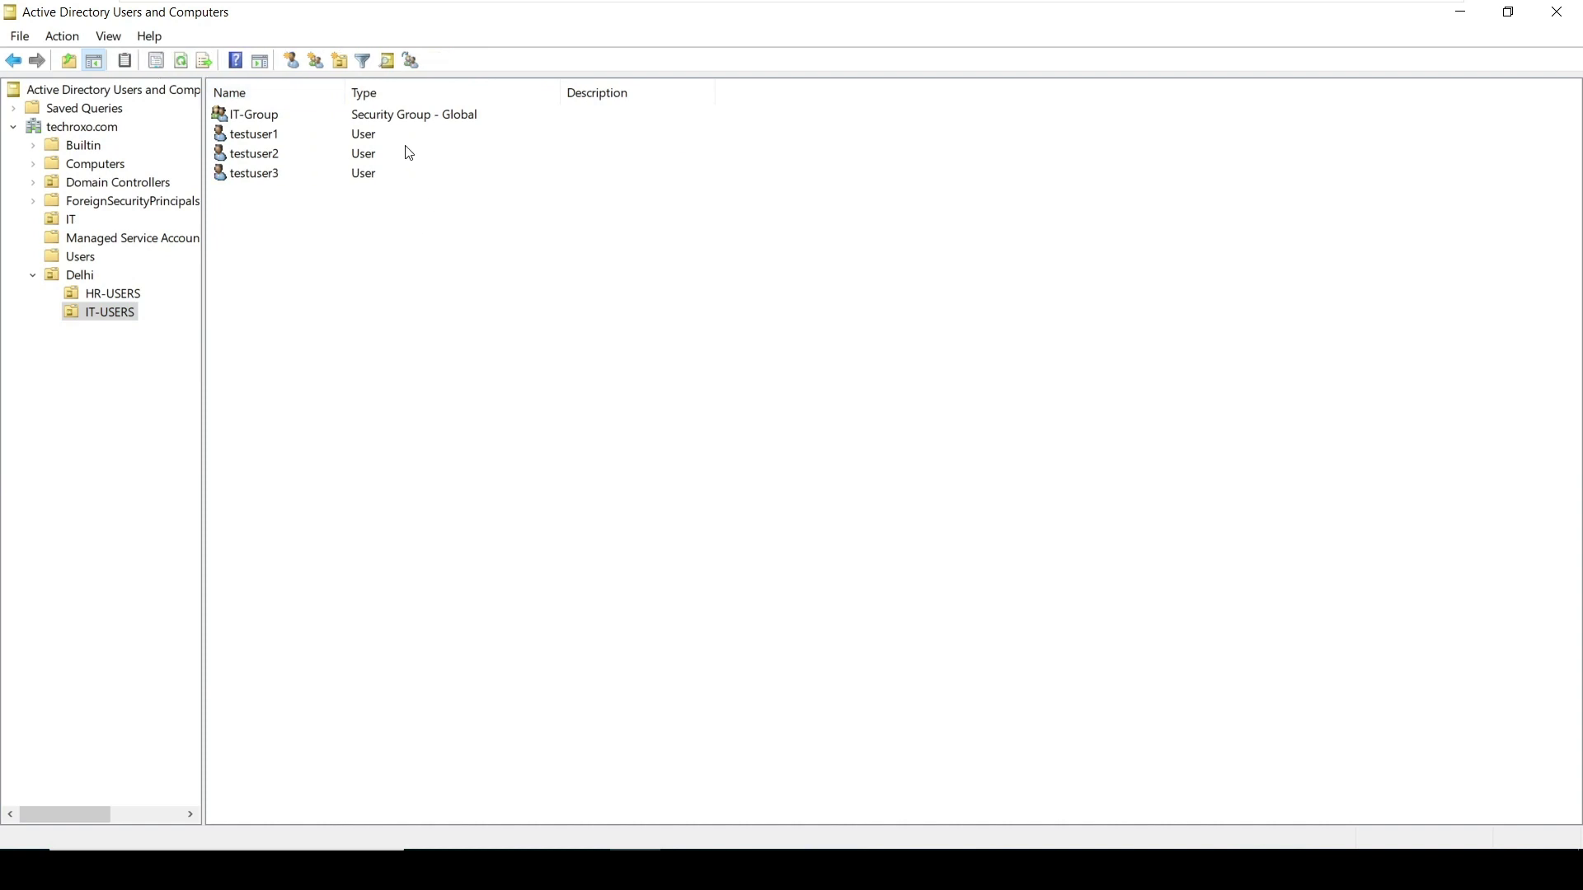
click(364, 126)
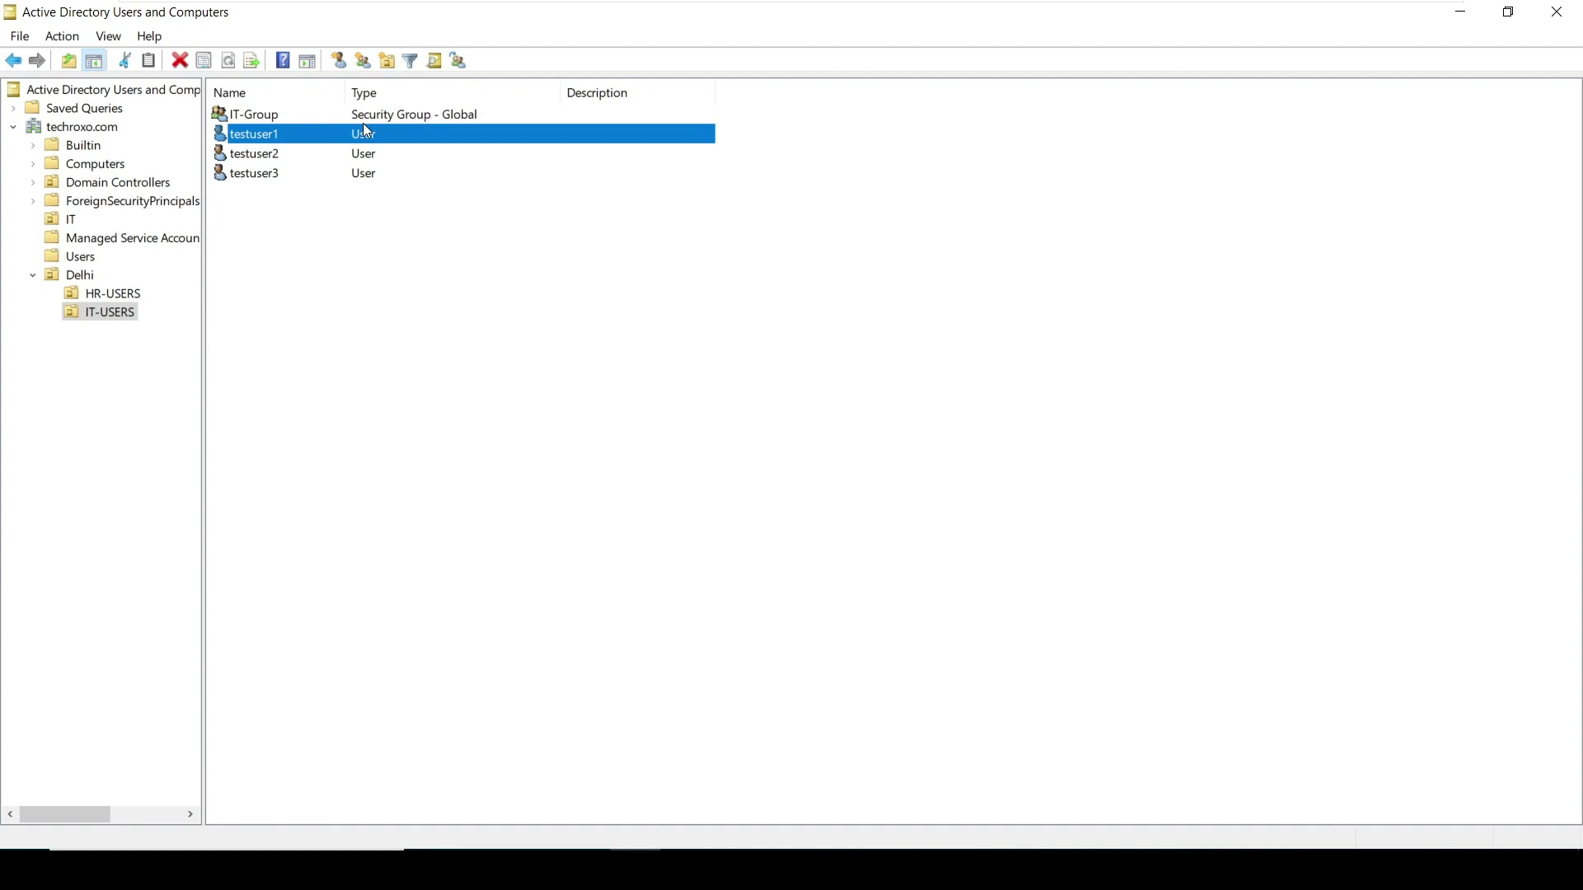
click(330, 207)
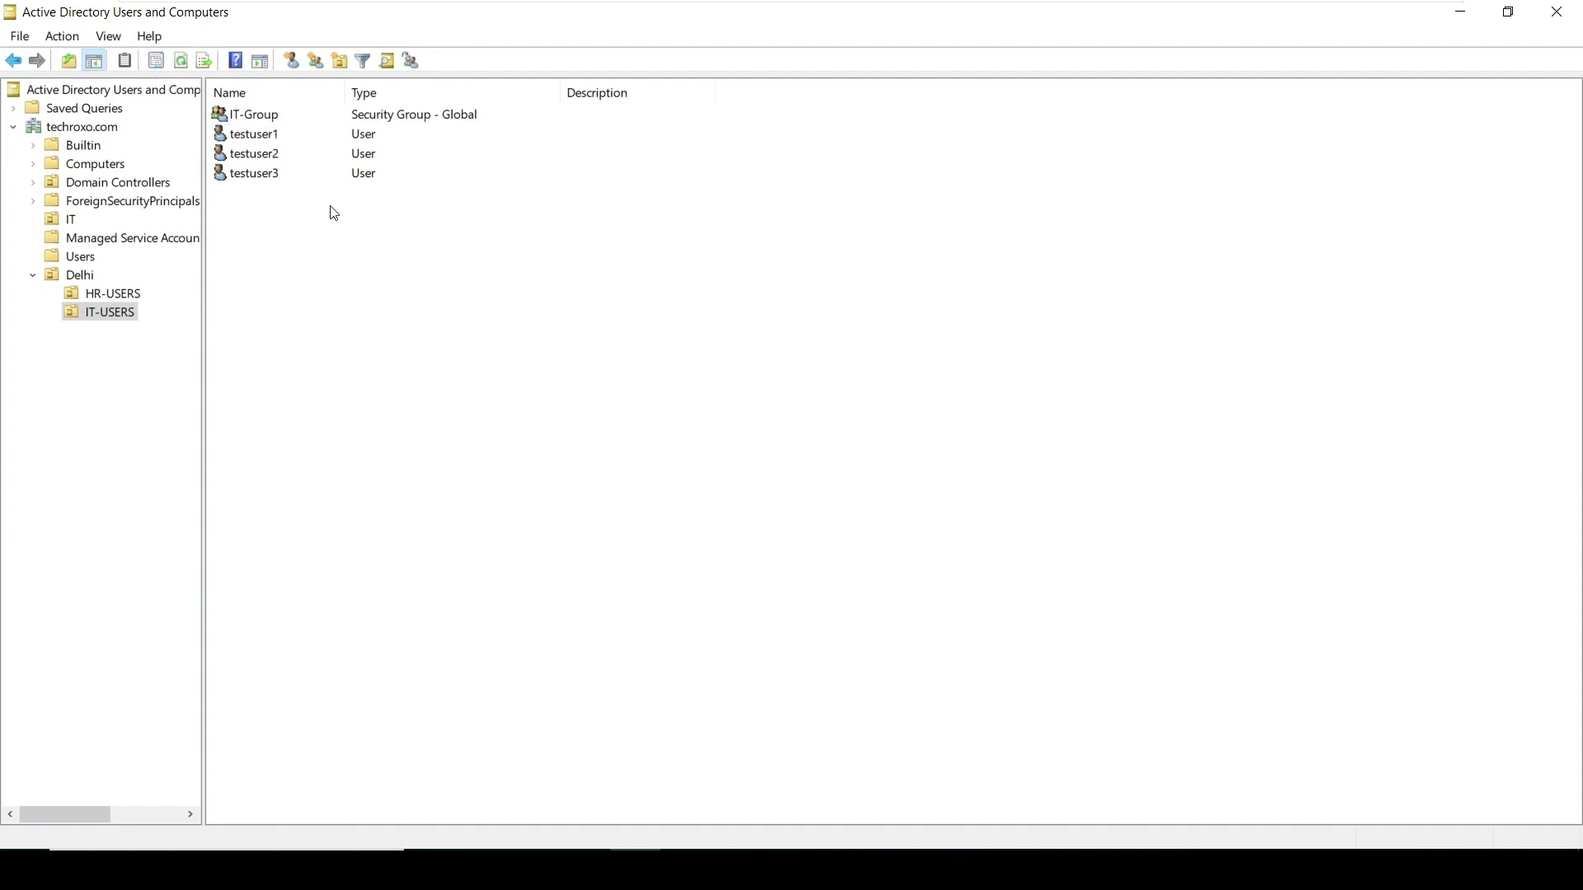
click(307, 137)
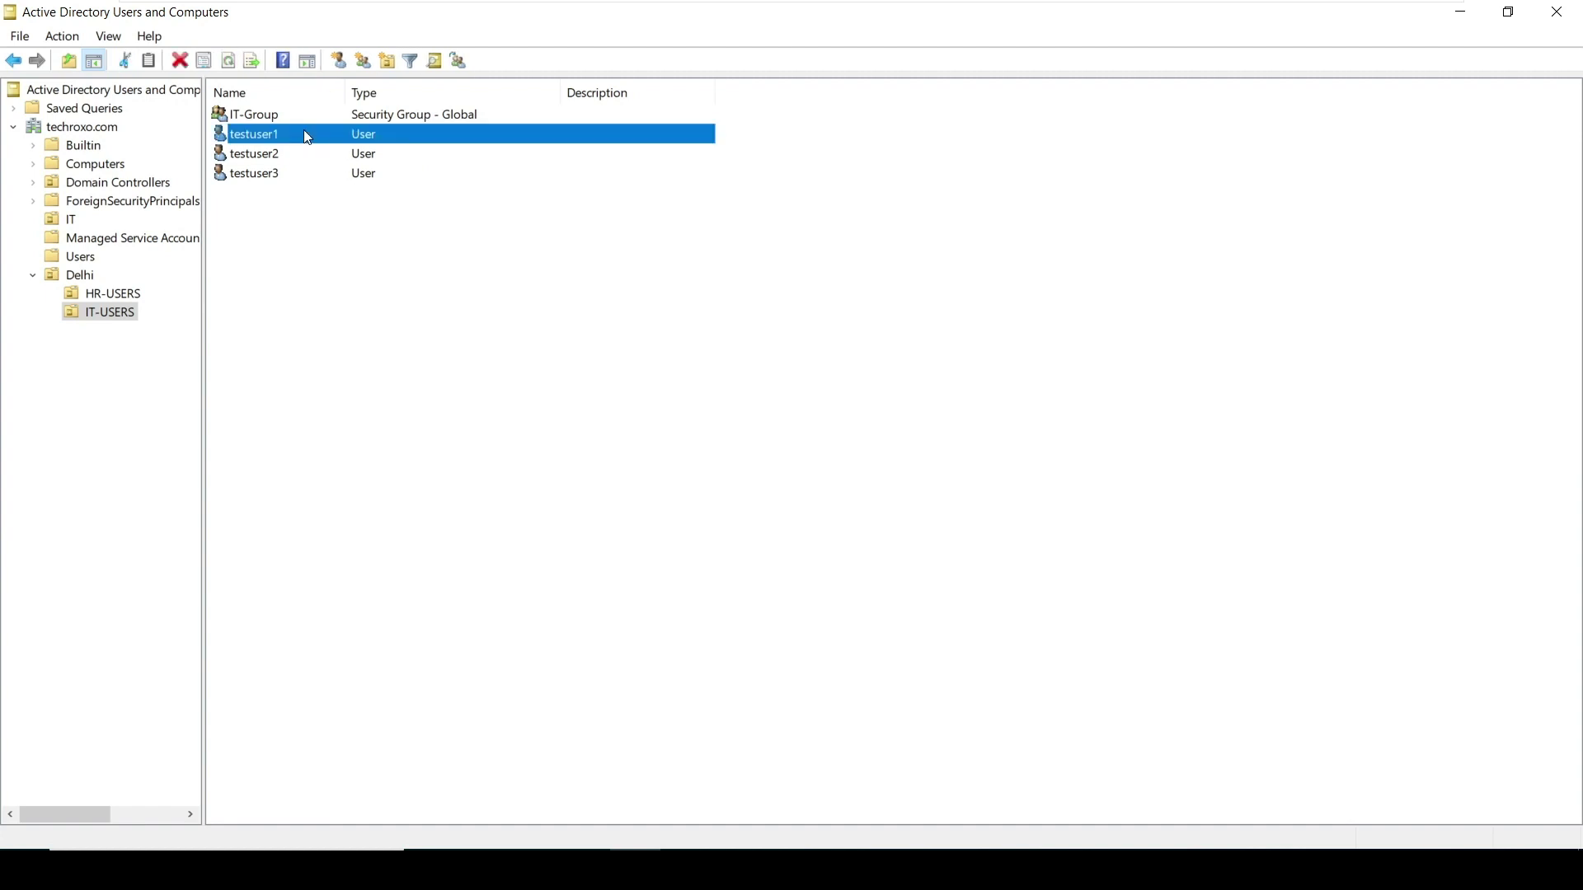
Add testuser1 to IT-Group by searching 'IT' in Add to a group, then dismiss the confirmation
right_click(264, 145)
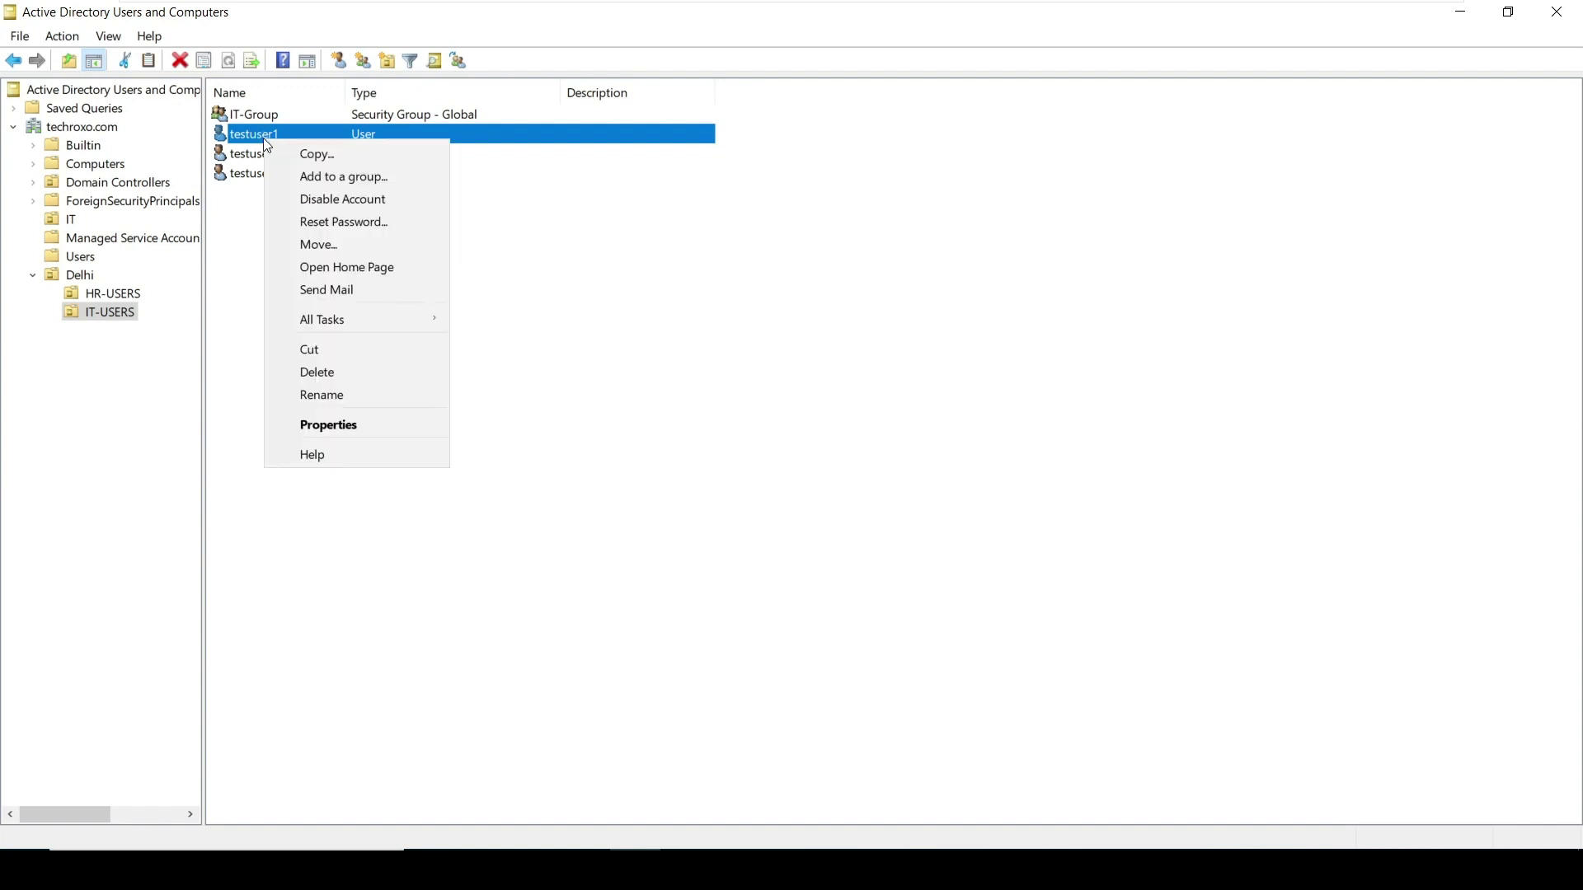
click(320, 178)
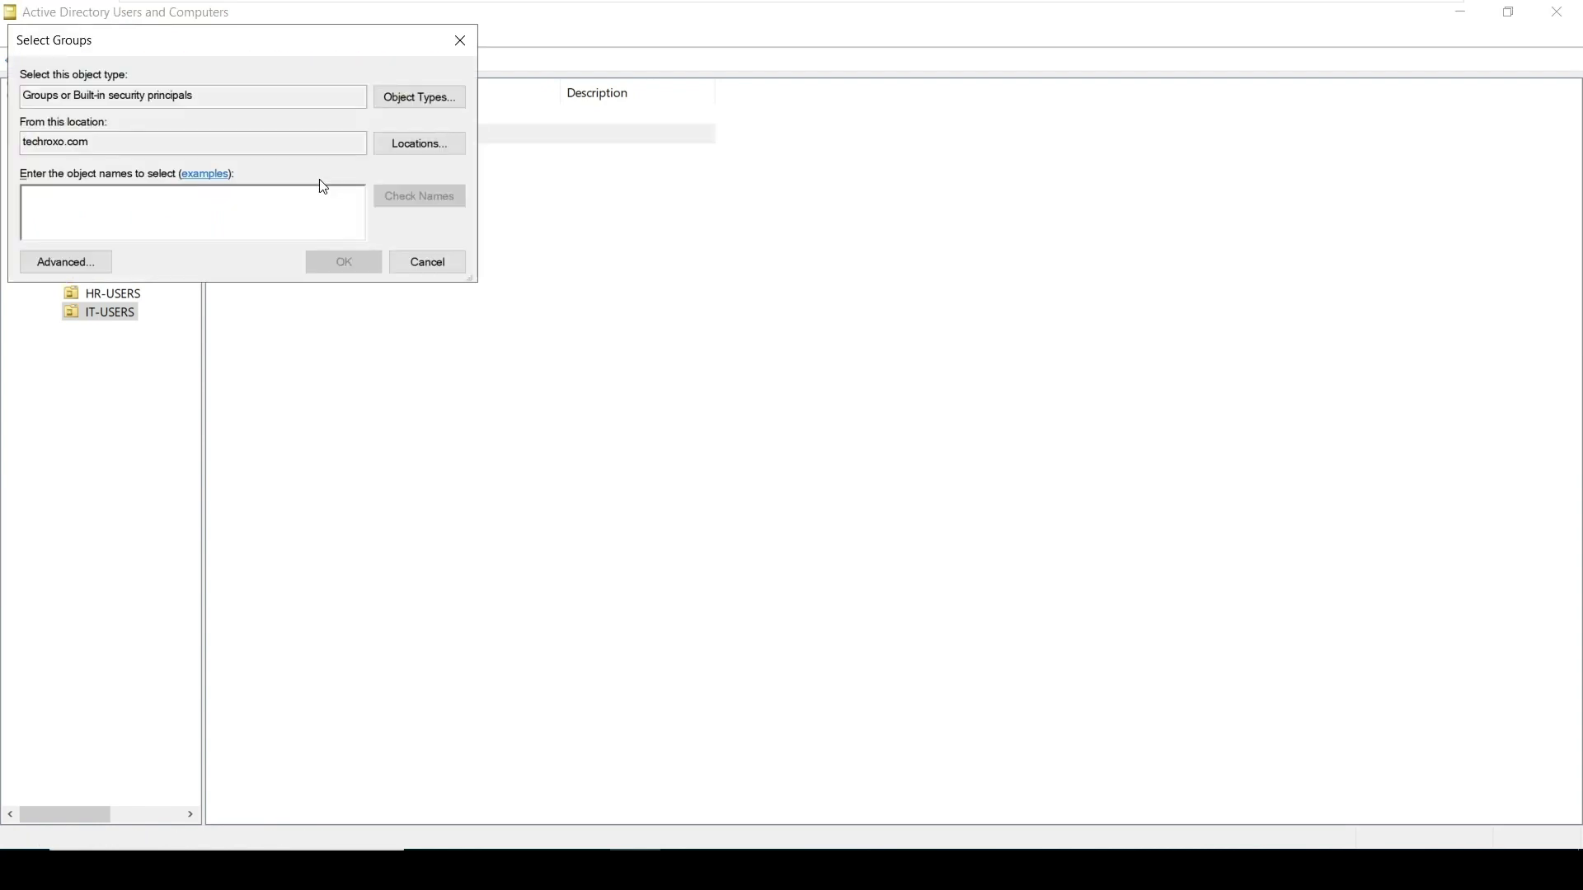
drag(164, 51, 596, 165)
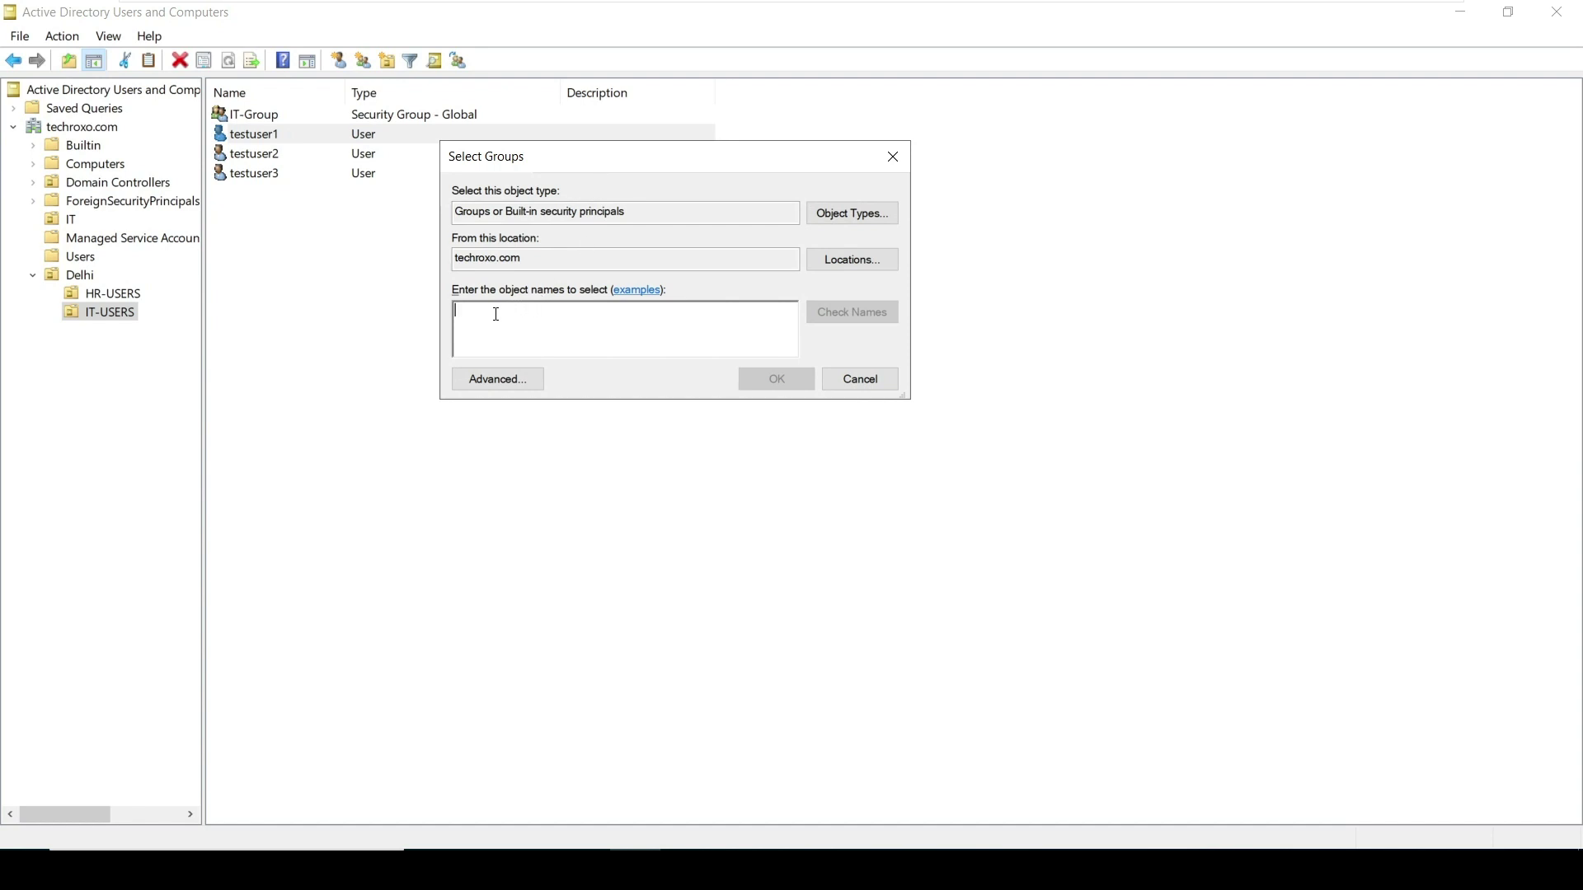
text(IT)
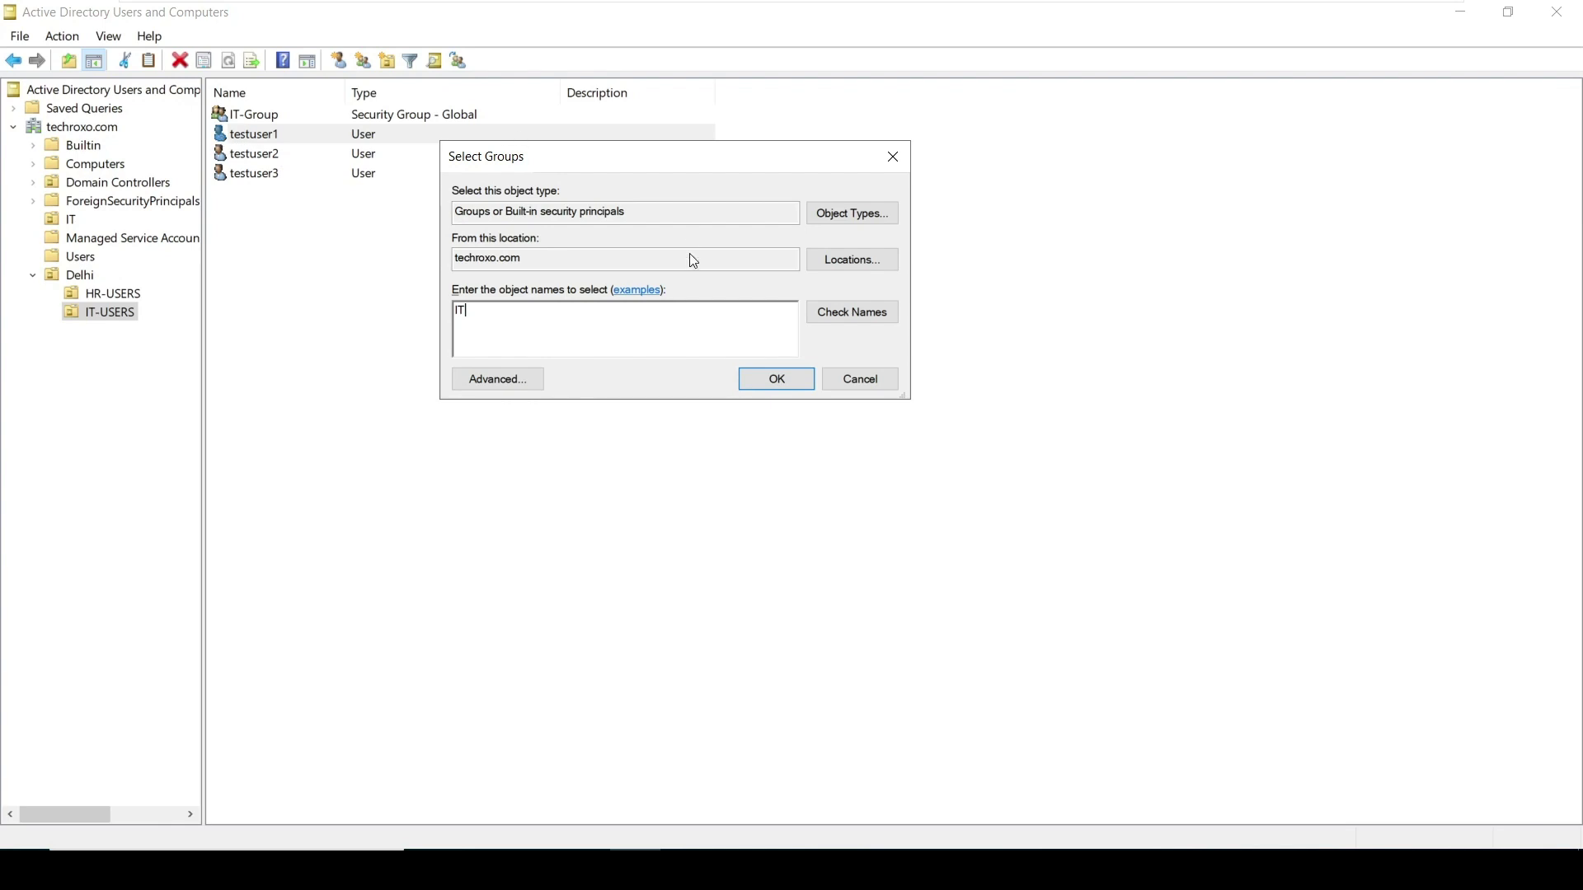
click(863, 310)
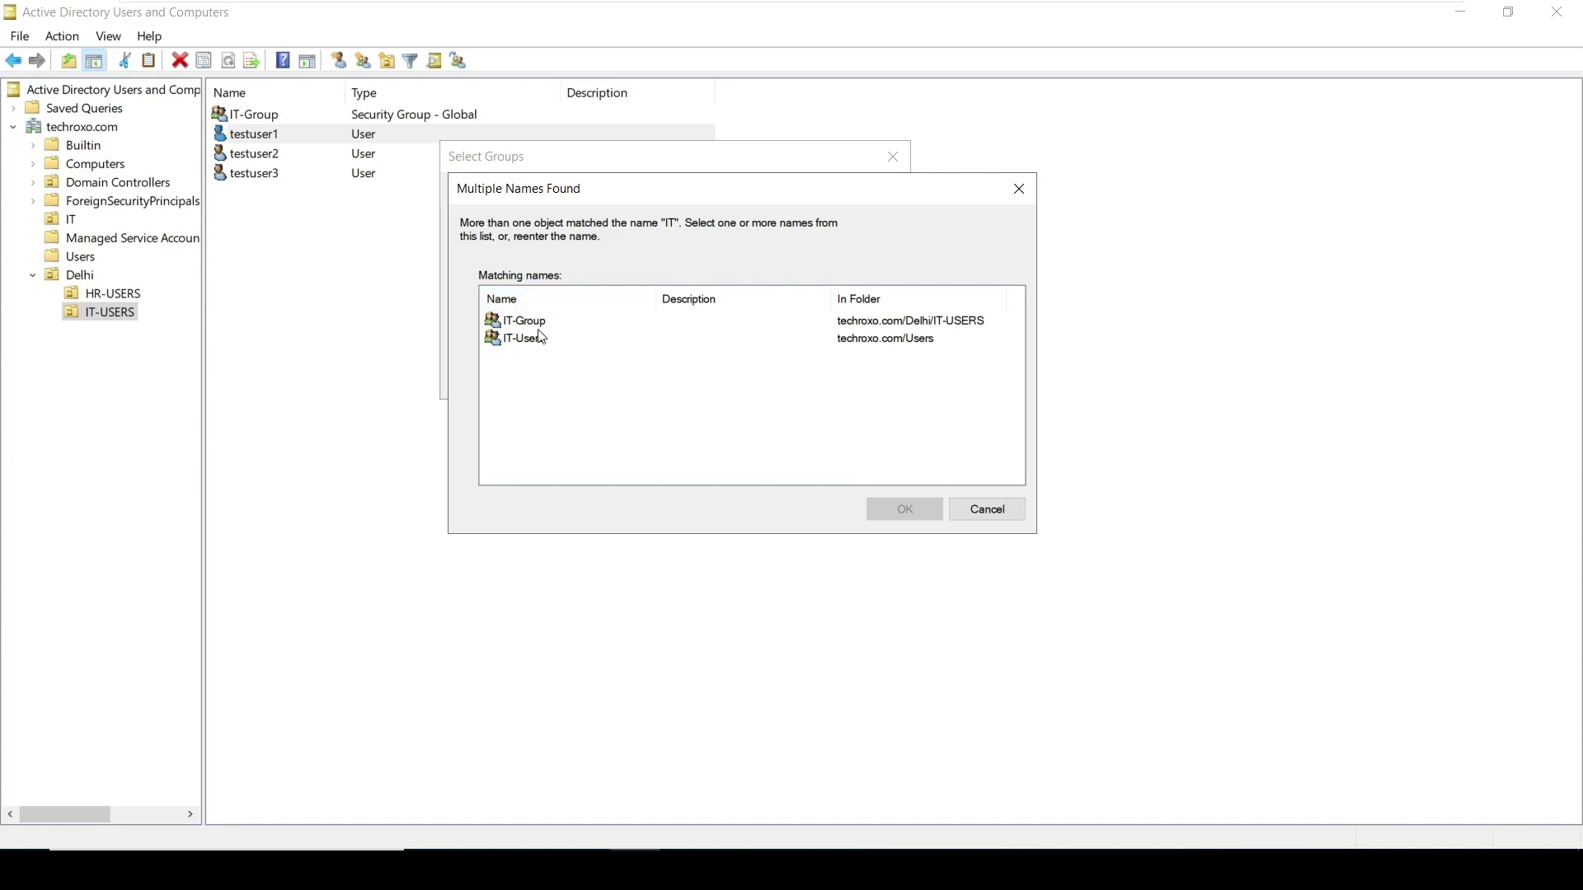
key(Down)
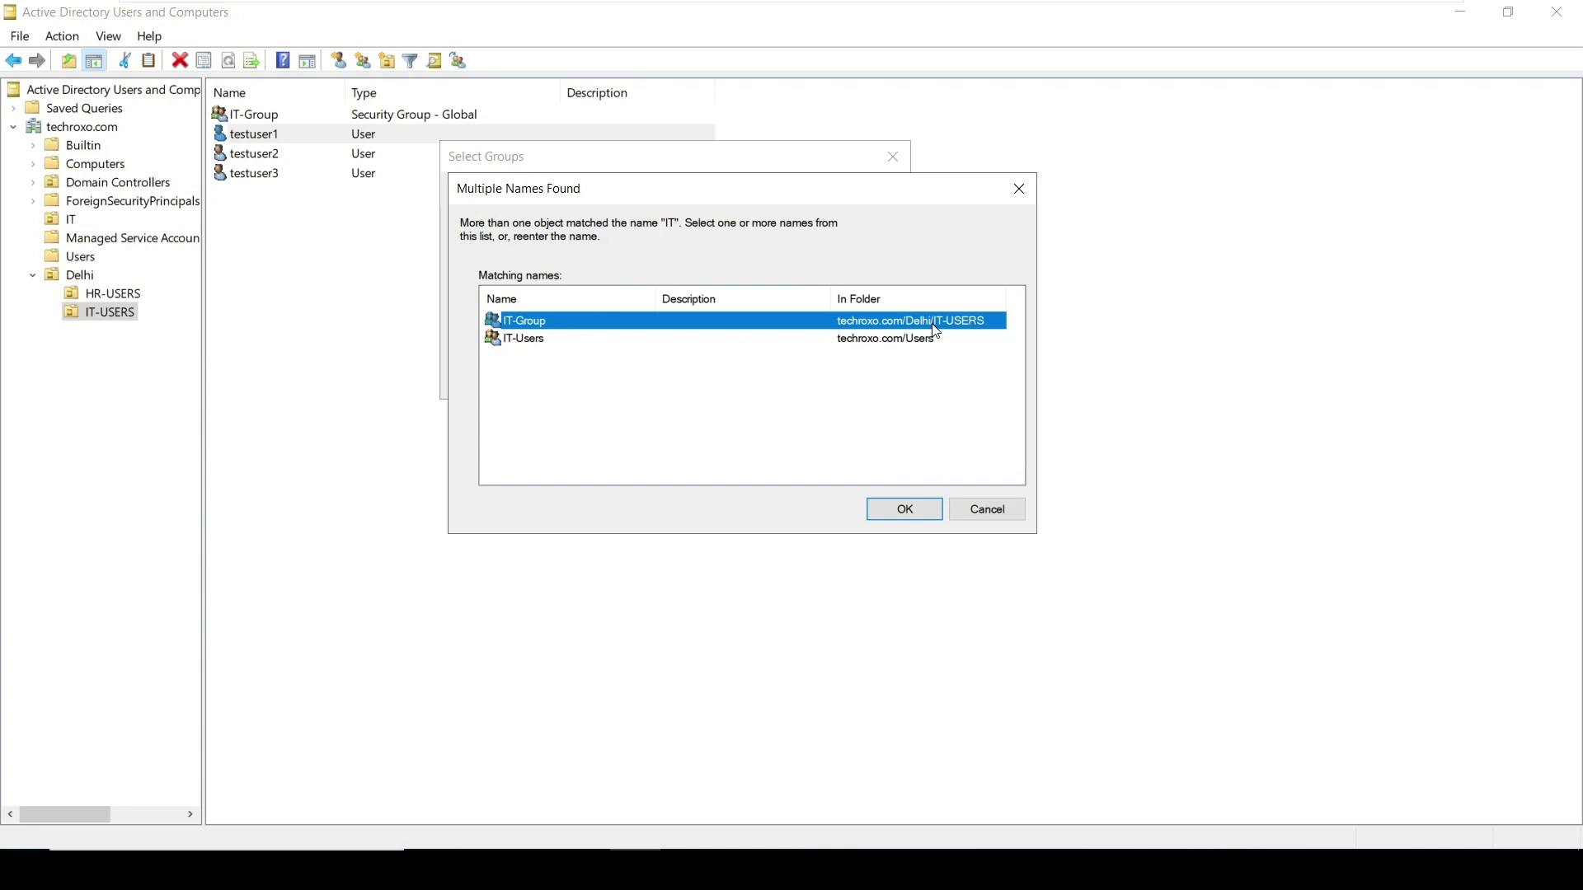
click(901, 509)
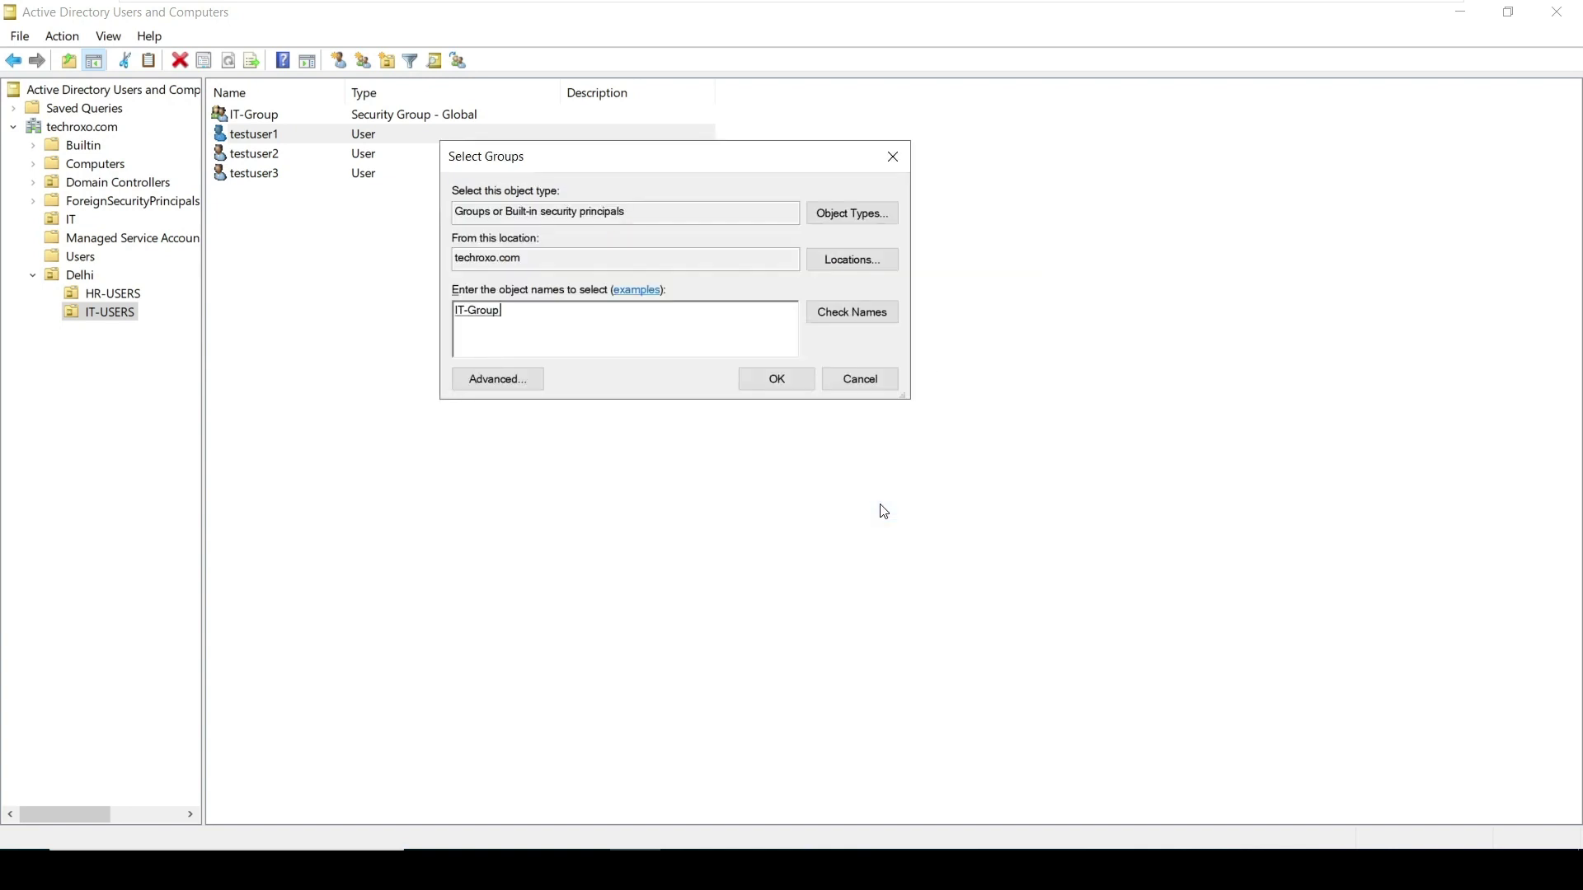
click(755, 380)
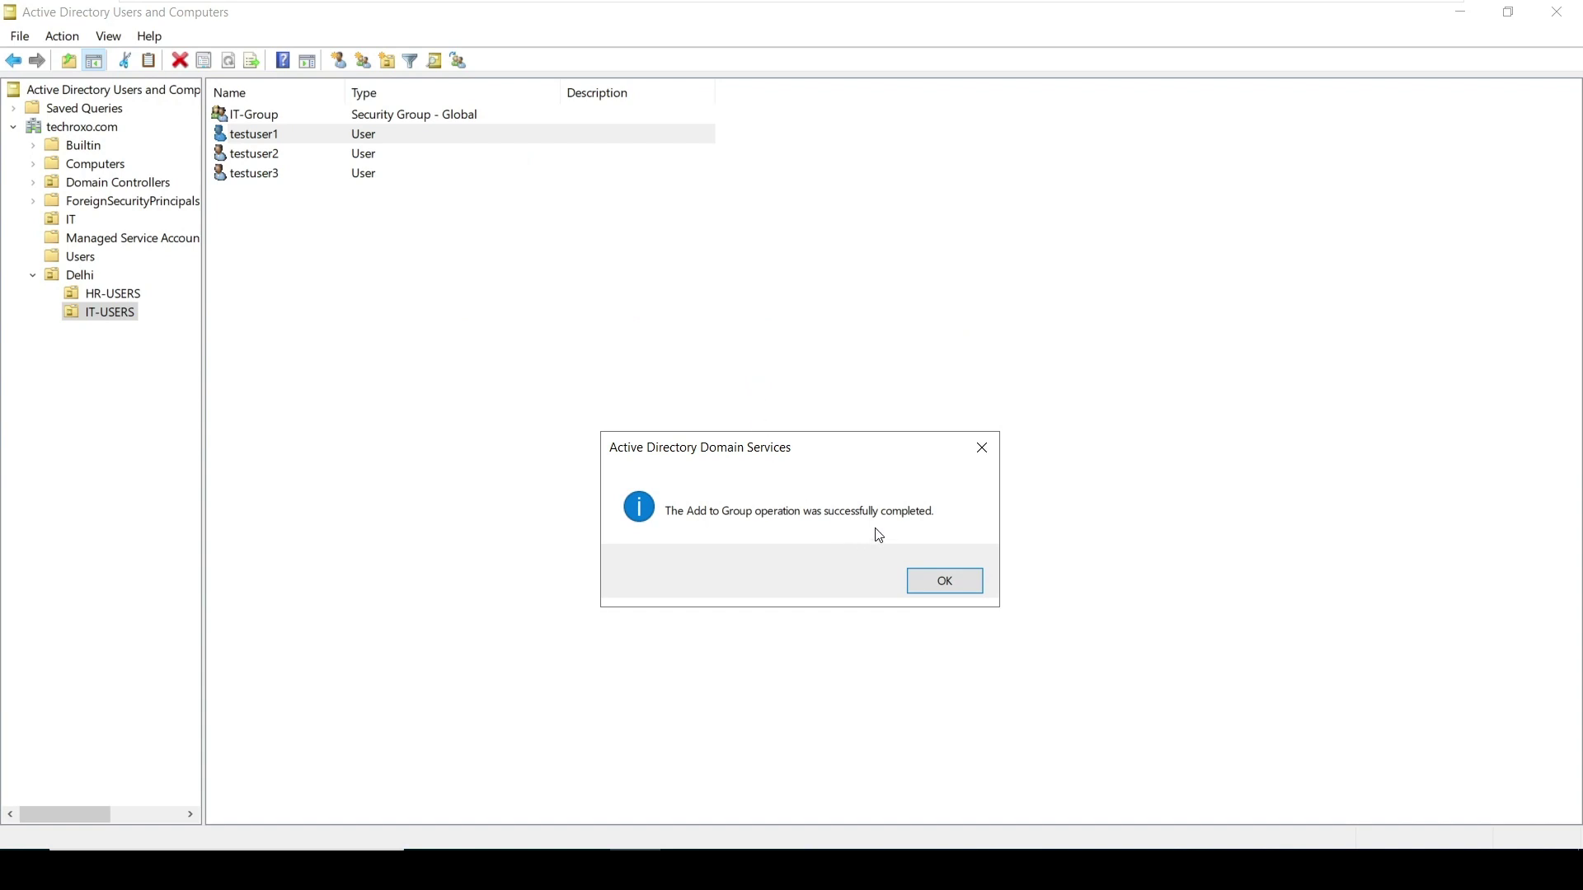
click(946, 584)
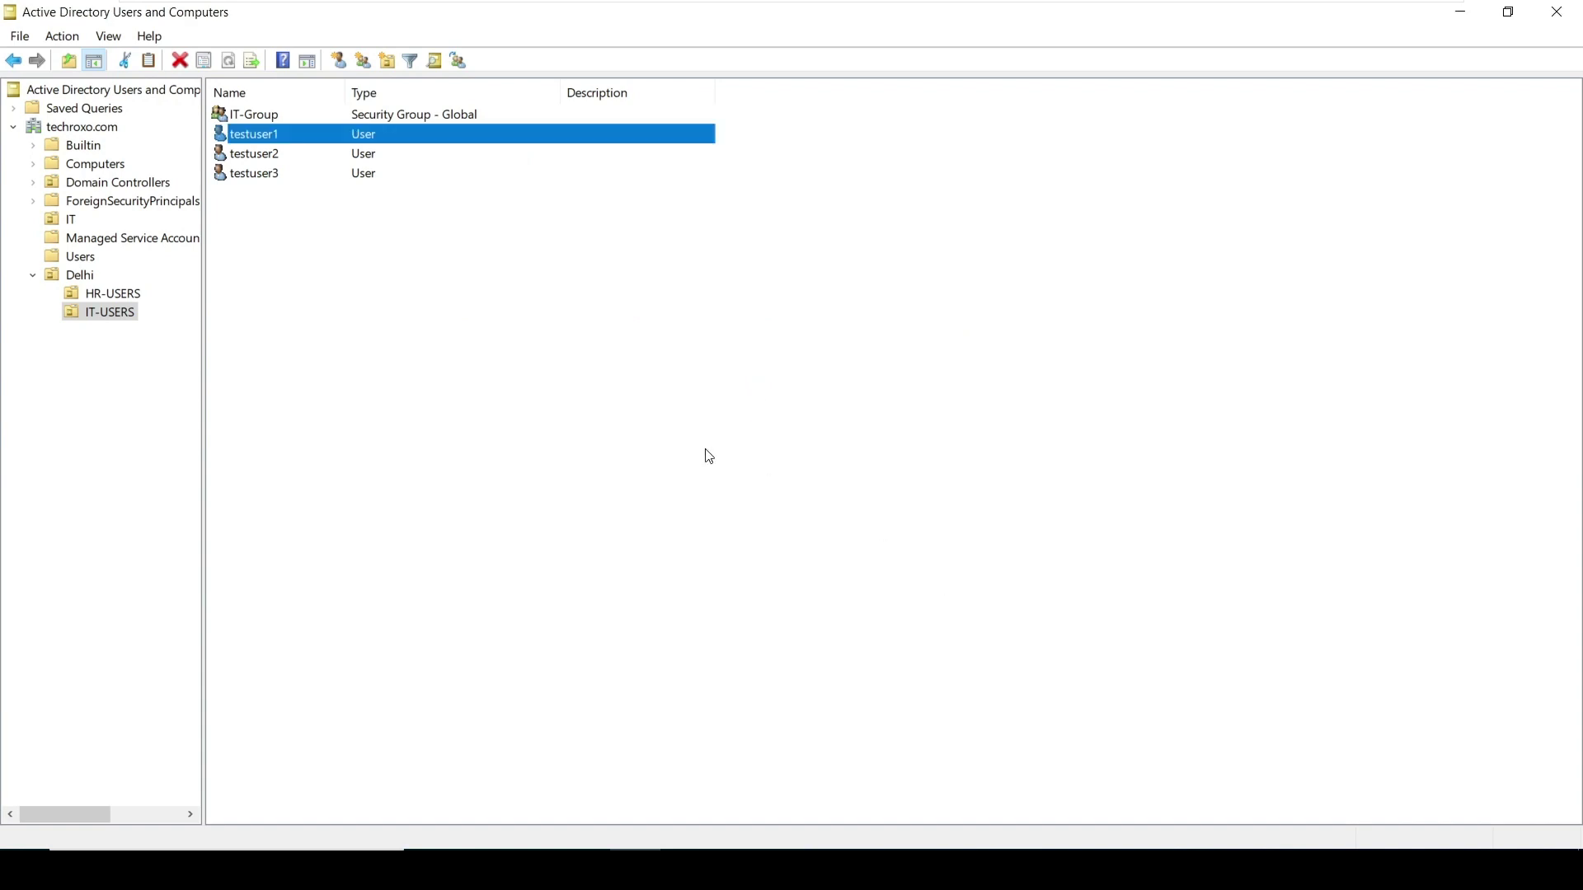
Open IT-Group's properties and view its Members list
click(283, 117)
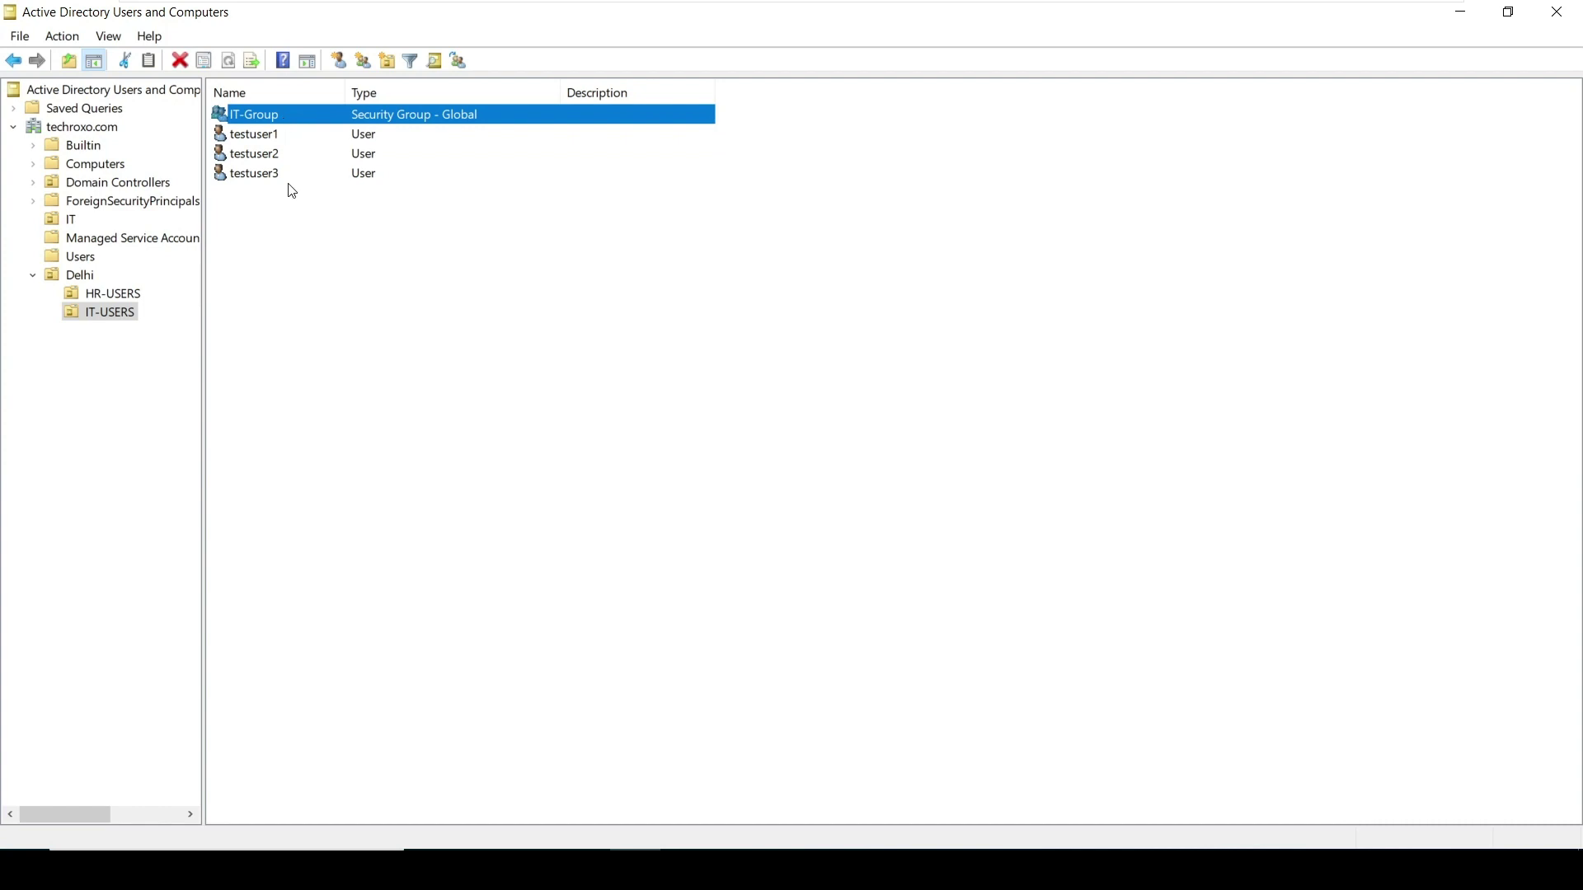
click(347, 261)
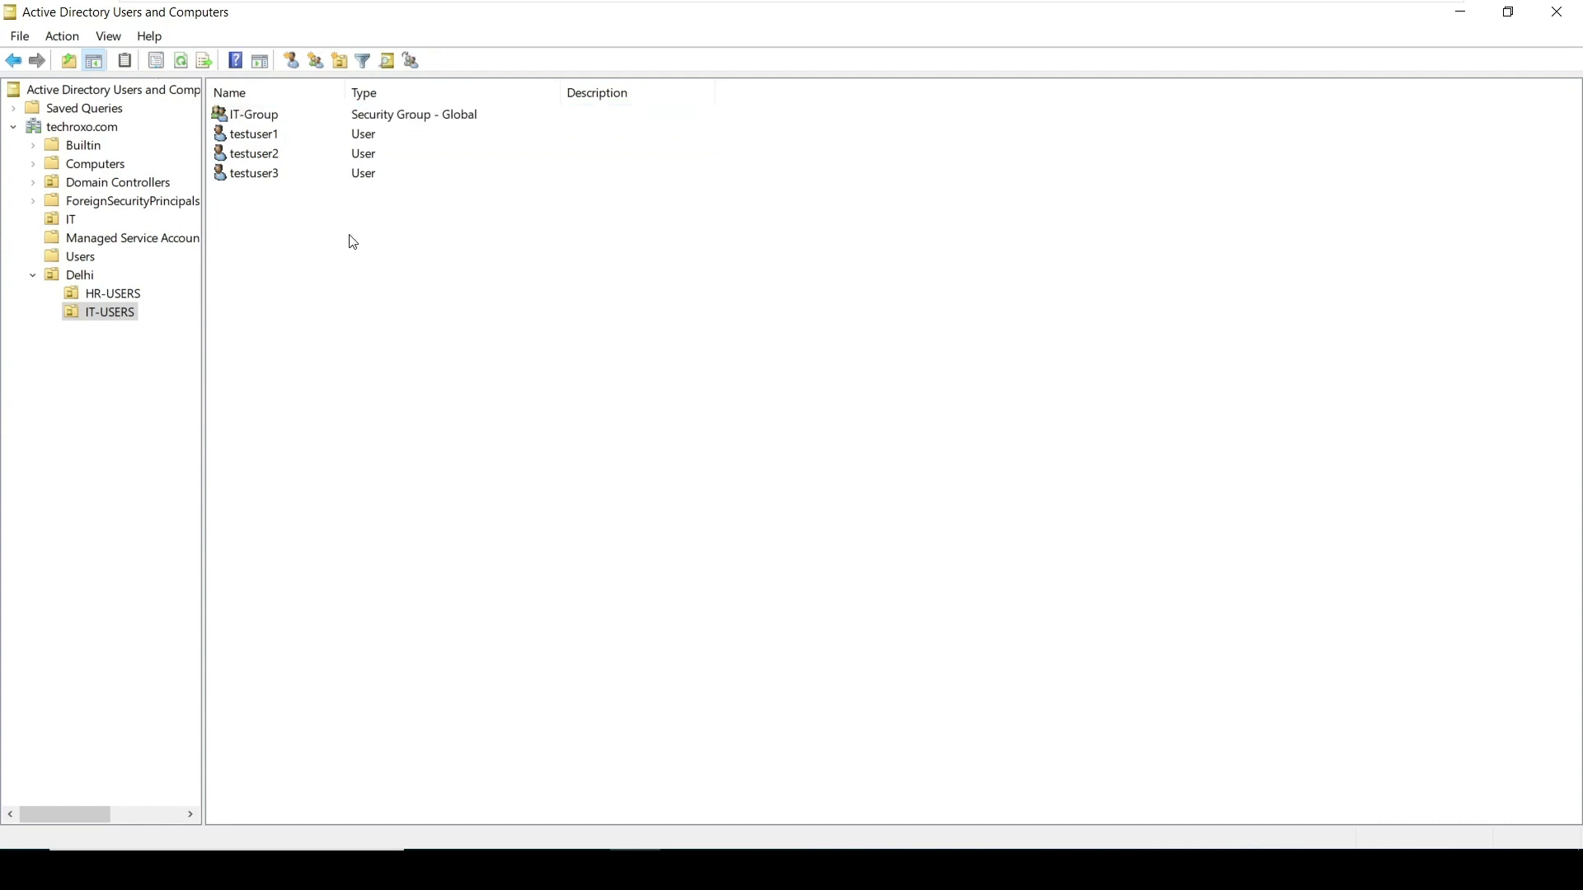
click(269, 116)
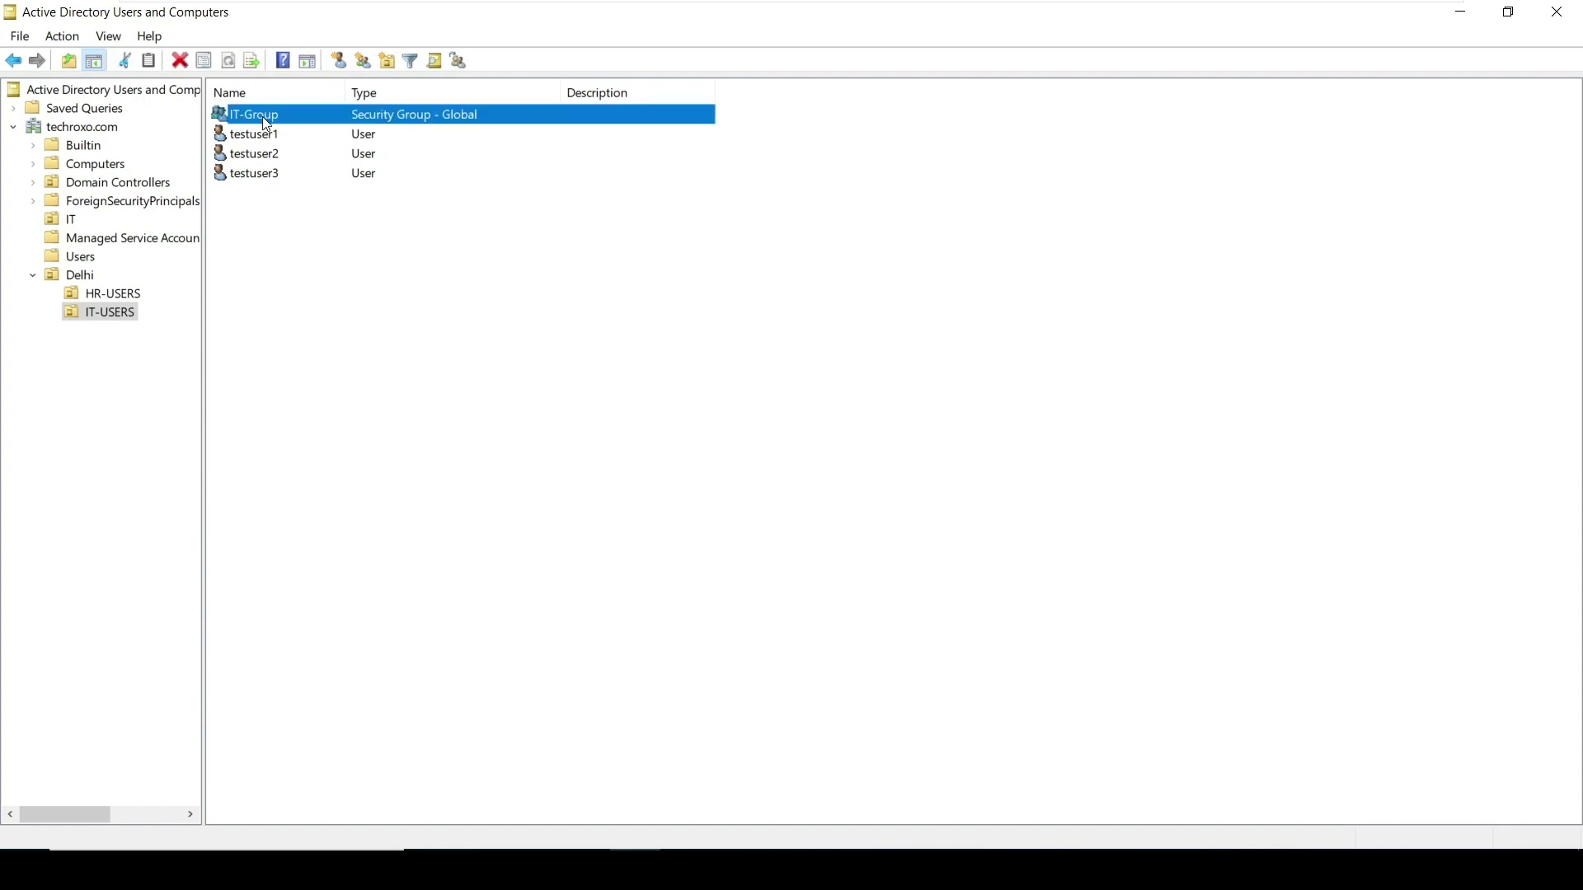
right_click(268, 123)
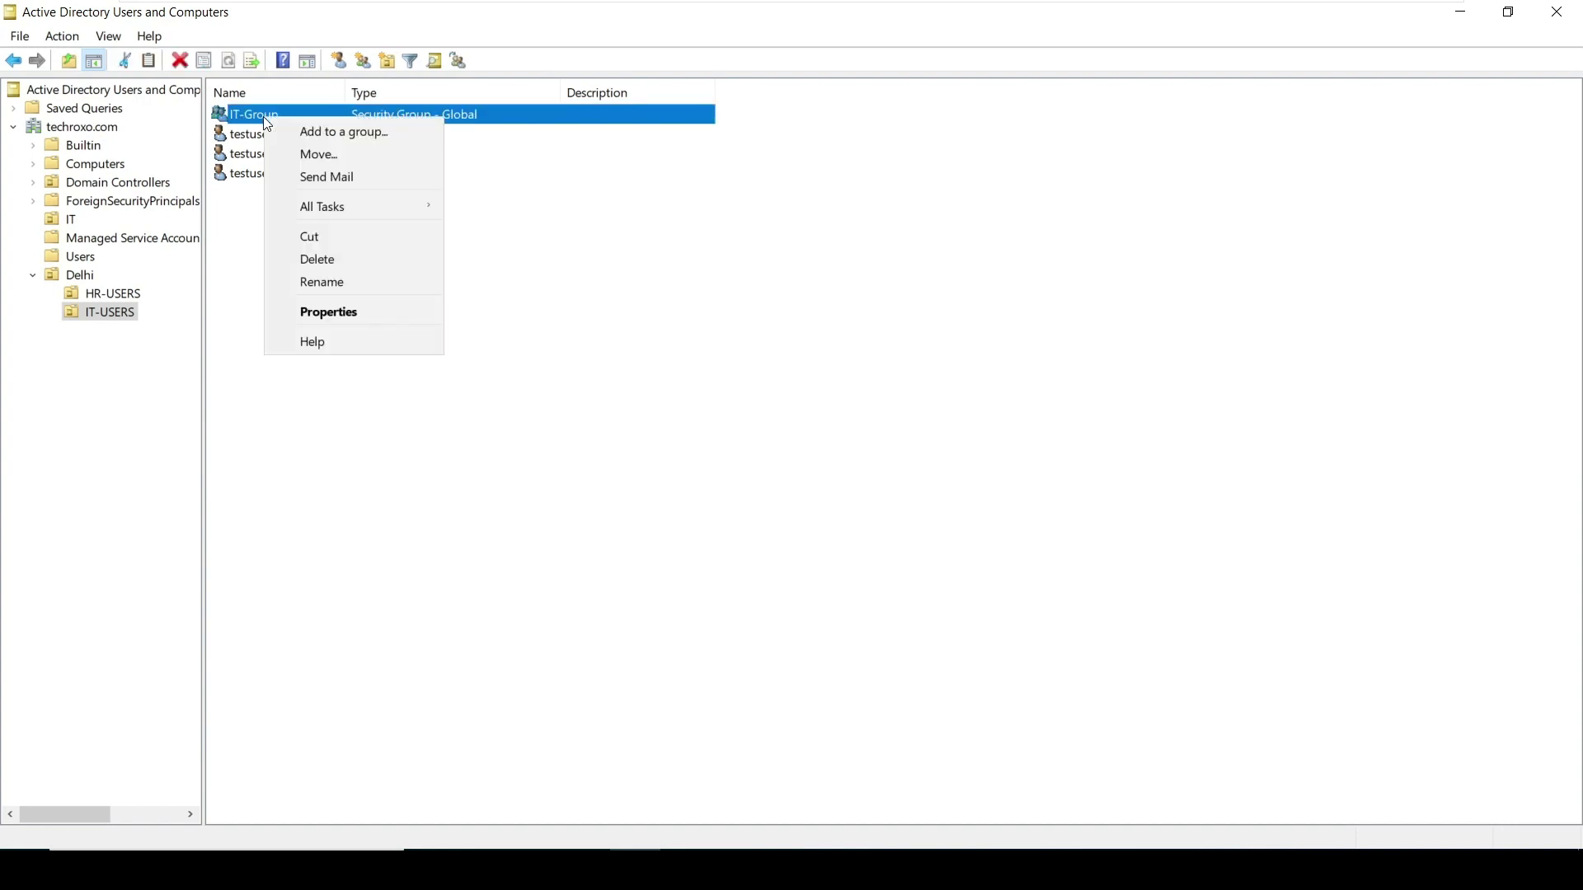
click(355, 313)
drag(669, 218, 630, 154)
click(634, 174)
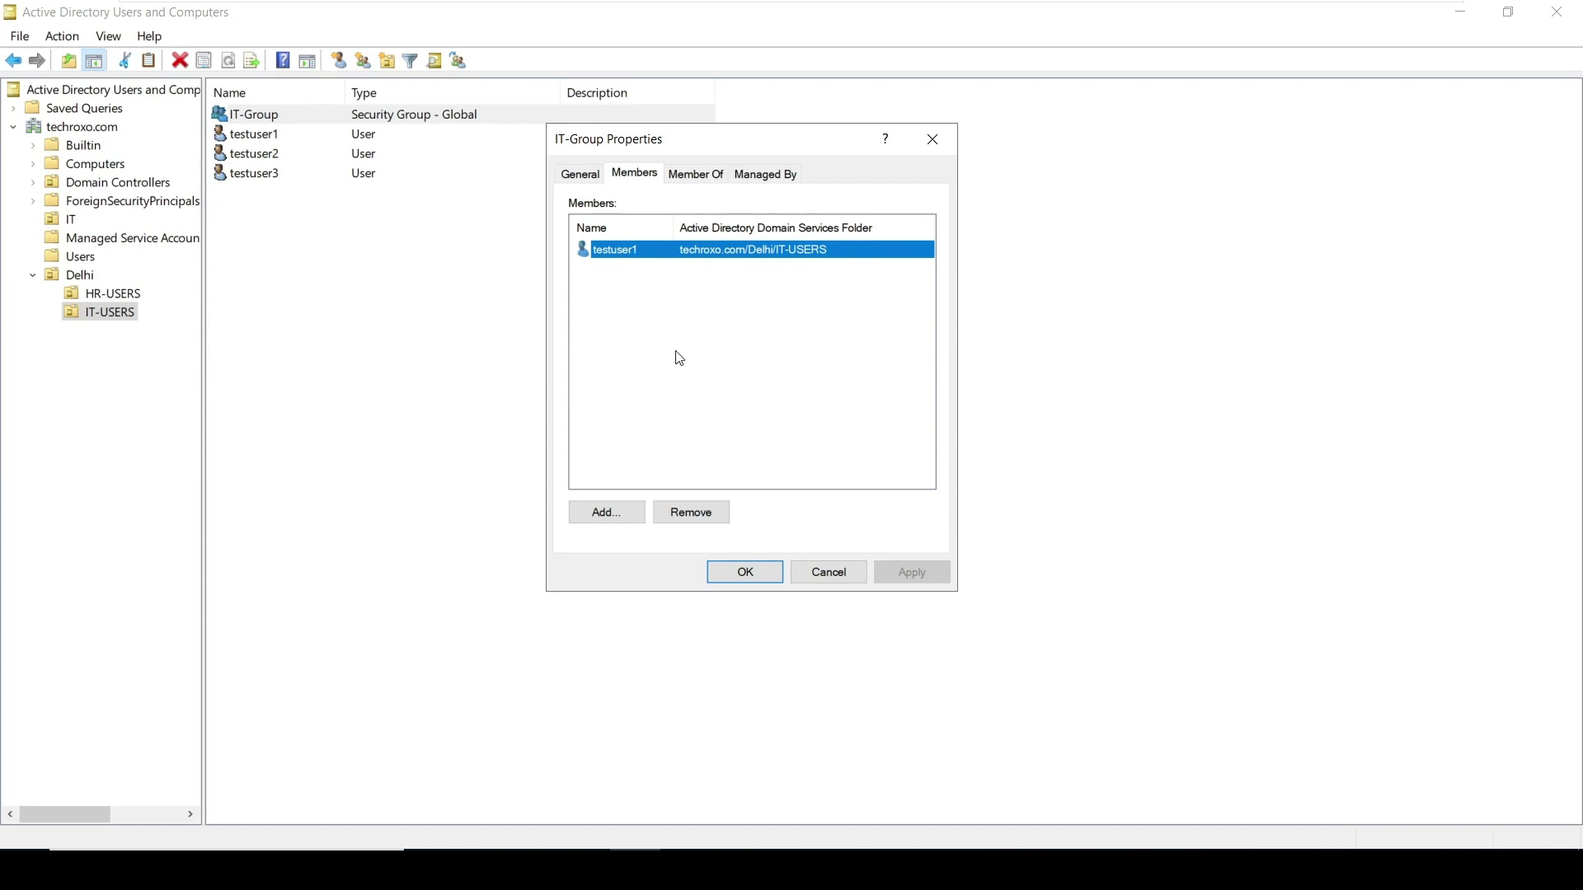
Add testuser2 as a member after searching 'testuser', apply, and close the properties
click(603, 509)
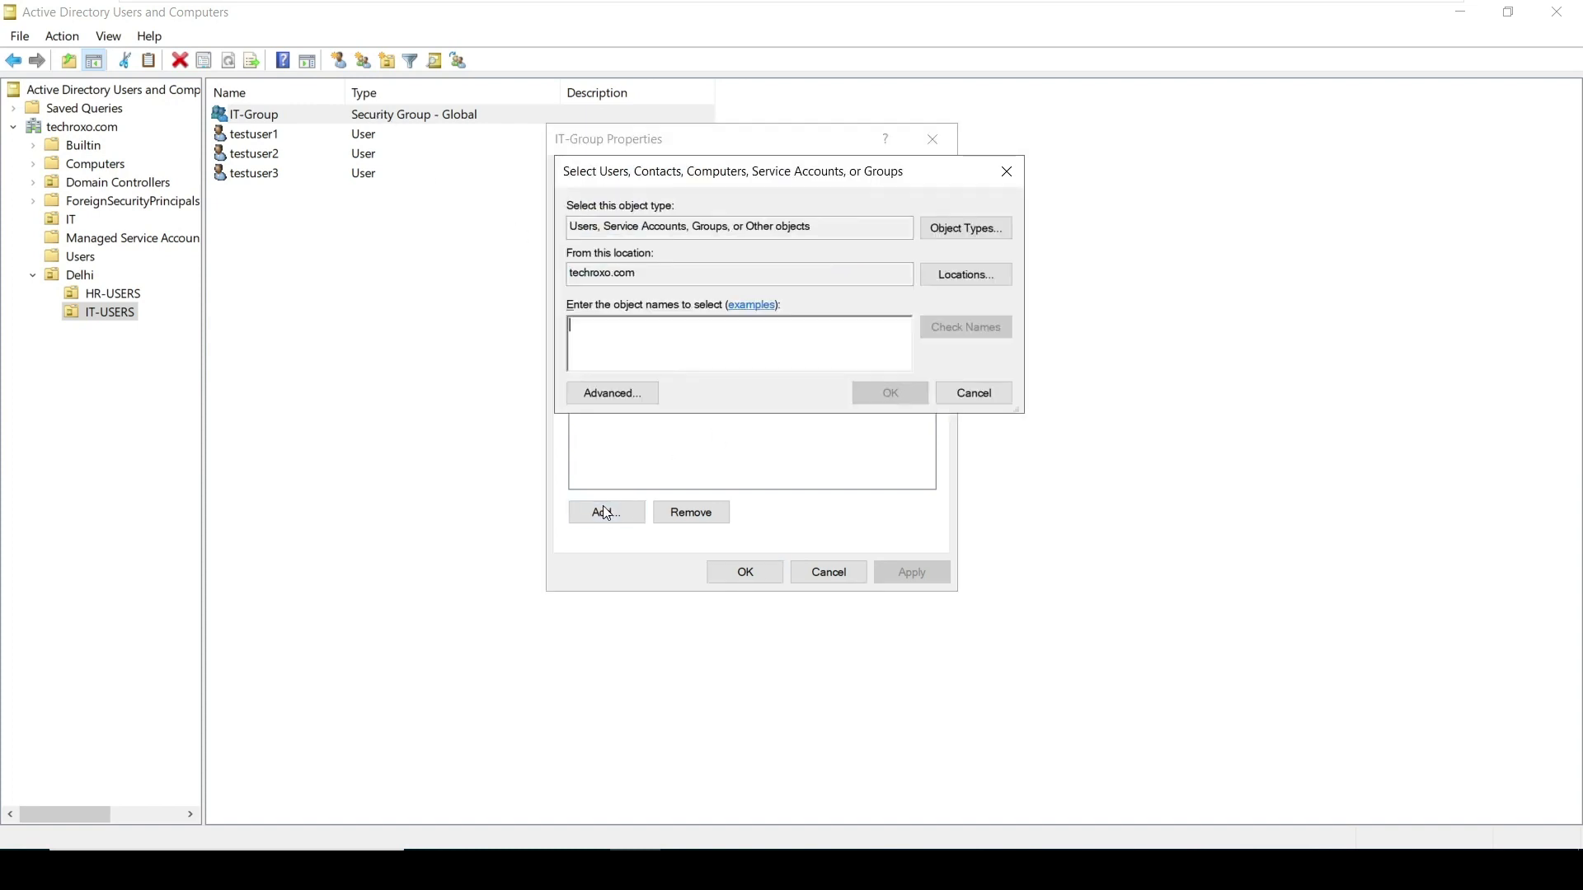
text(te)
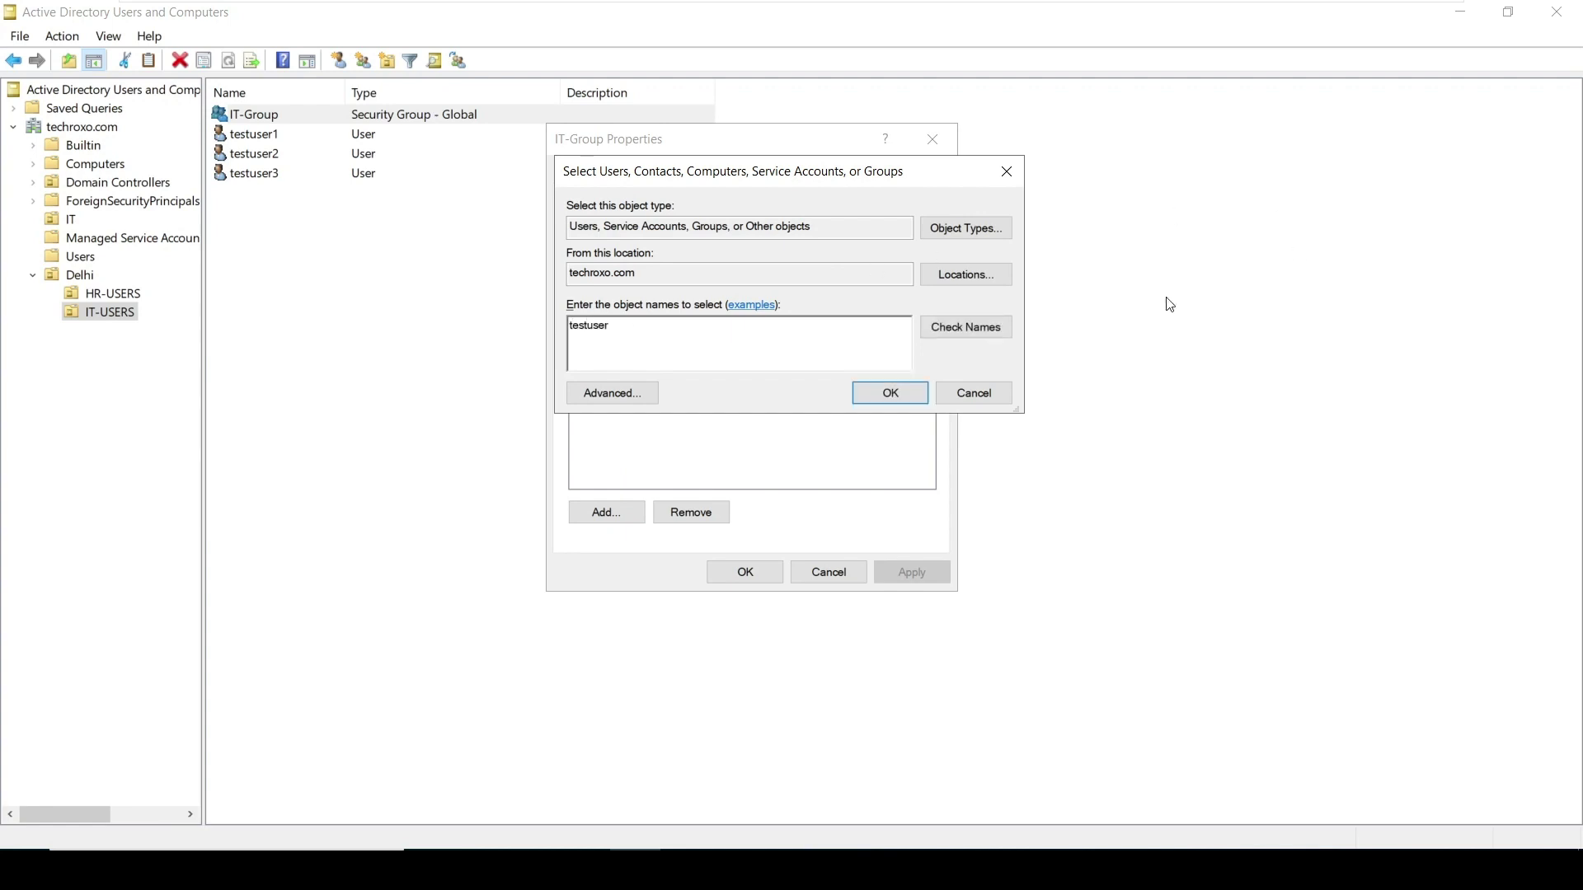
text(stuser)
click(987, 340)
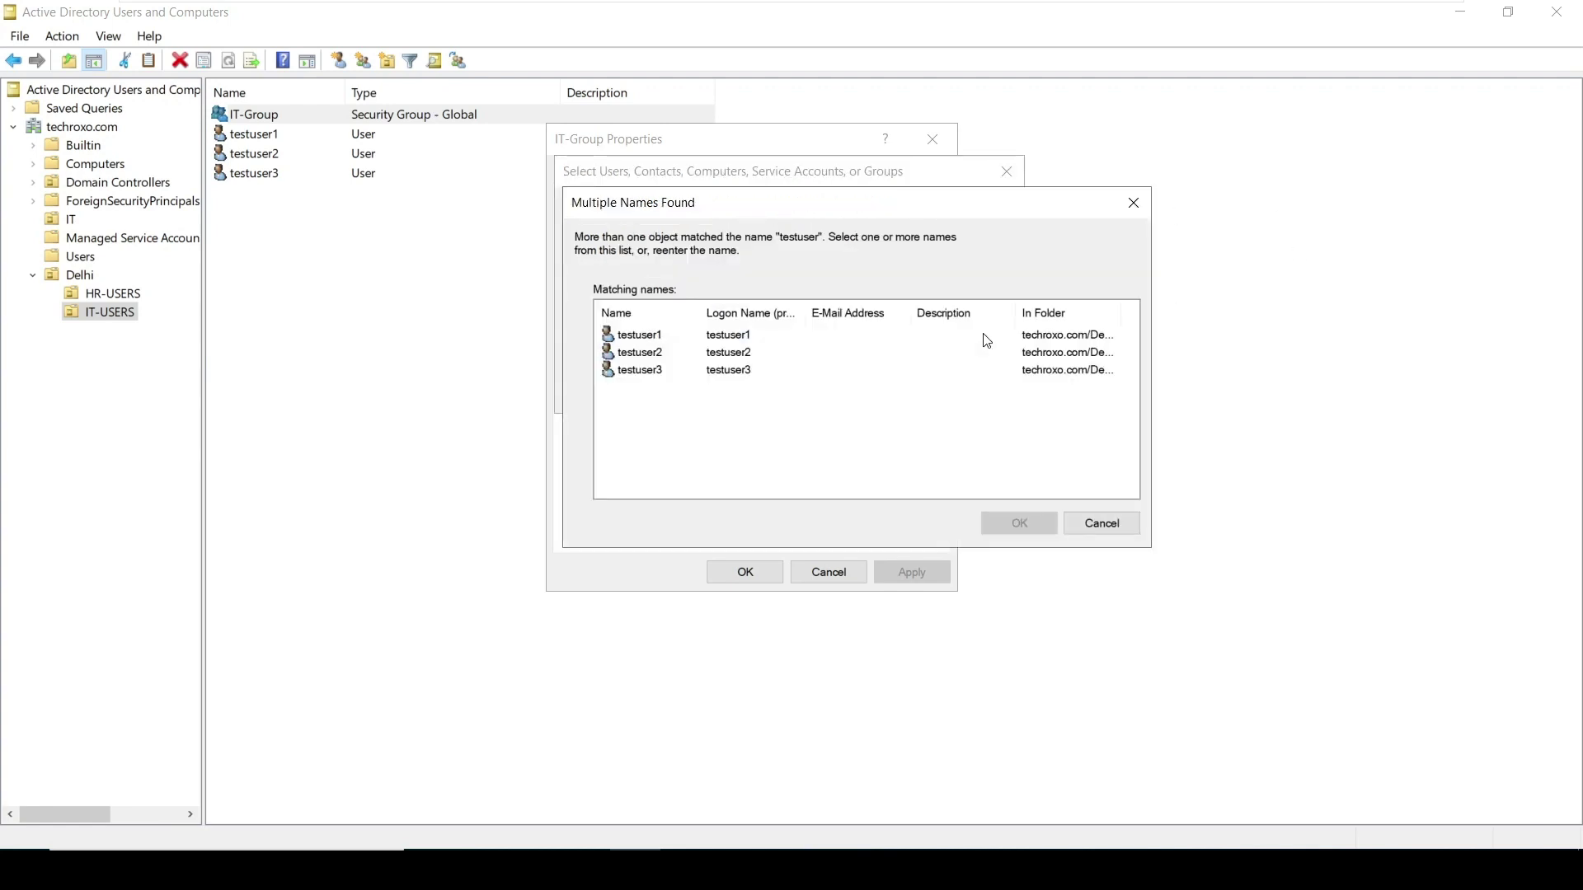
double_click(686, 356)
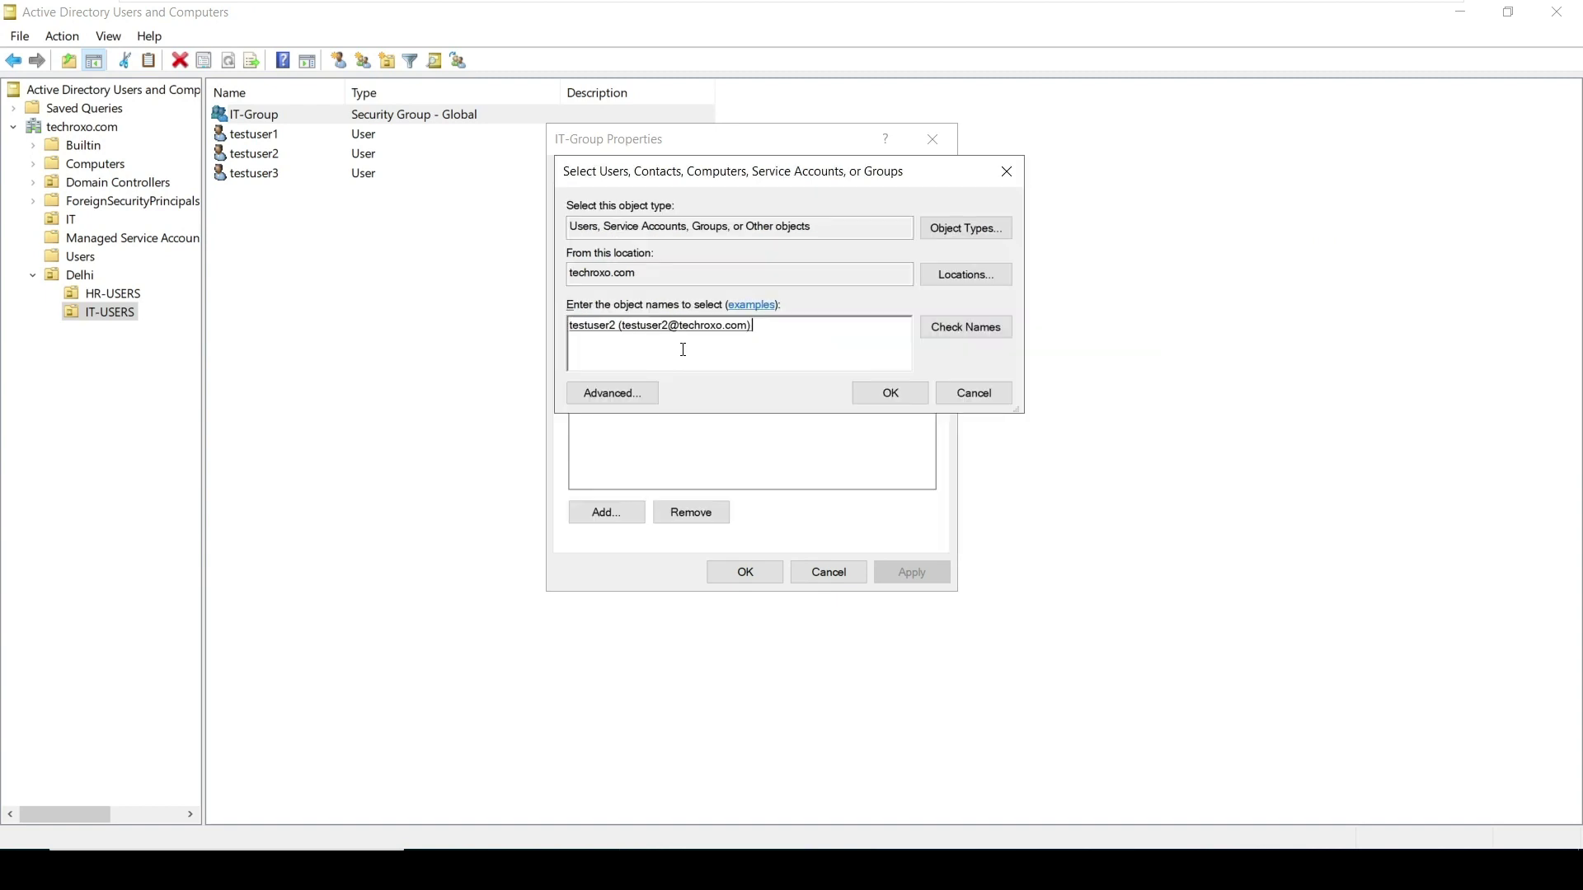
click(880, 392)
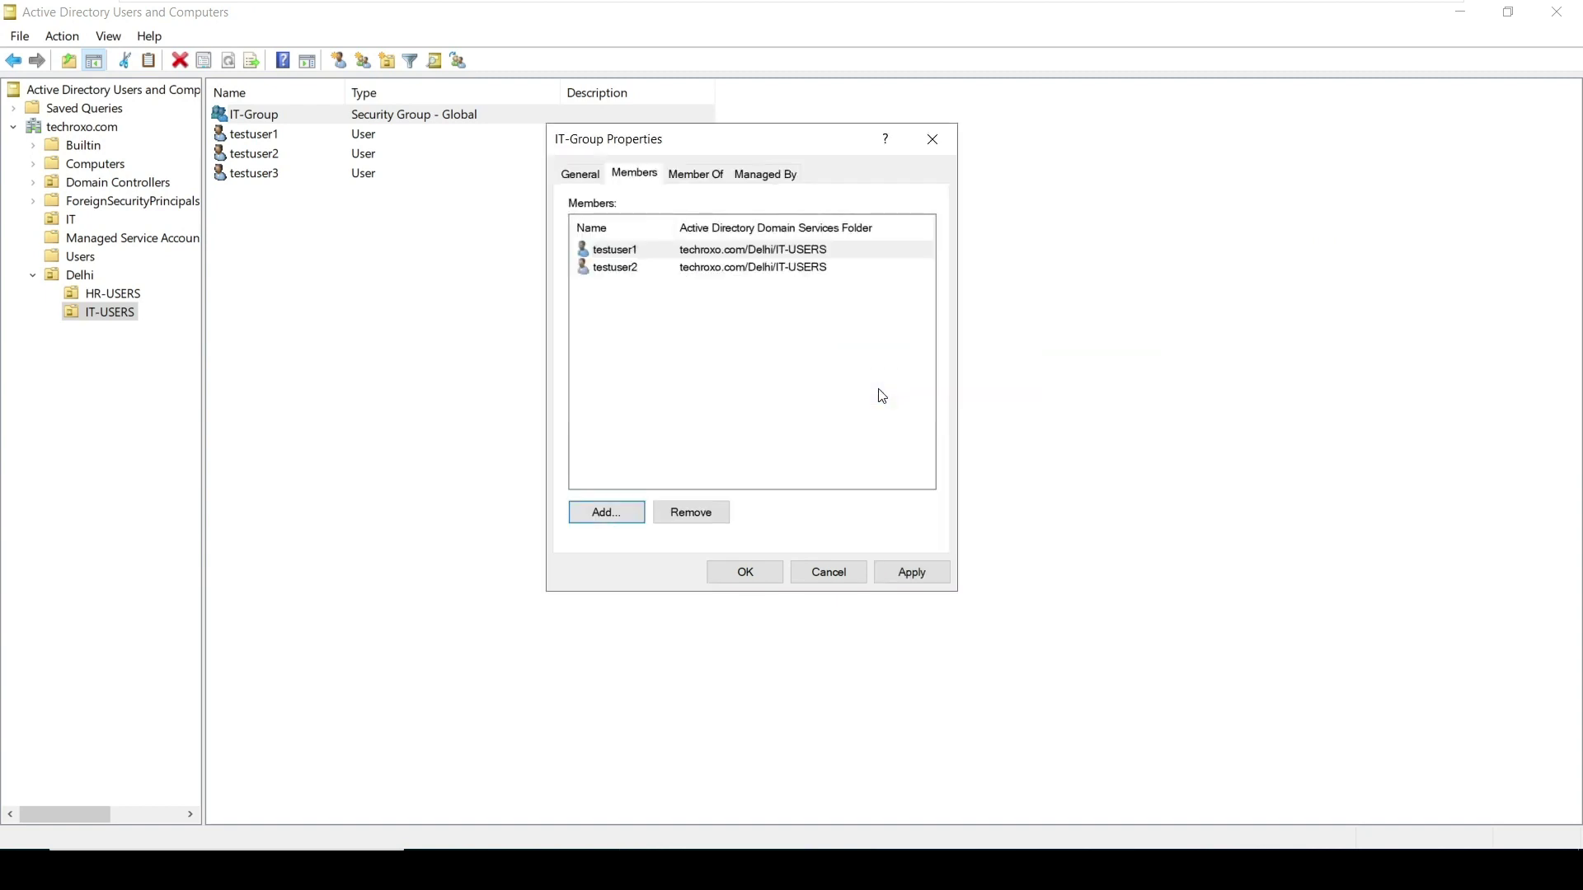
click(913, 573)
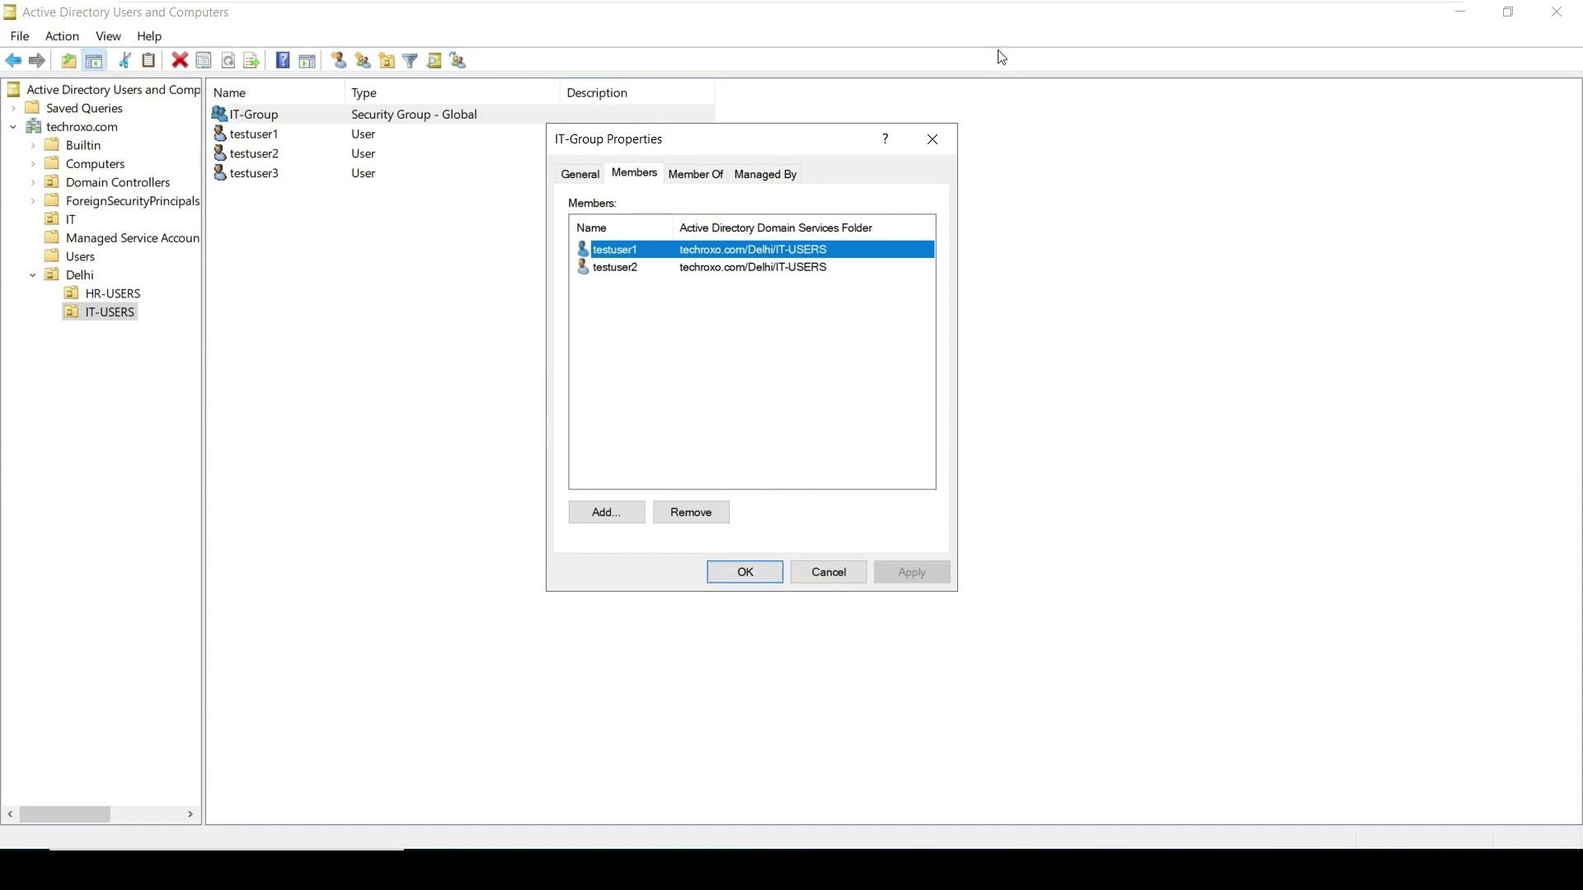
click(932, 139)
click(362, 239)
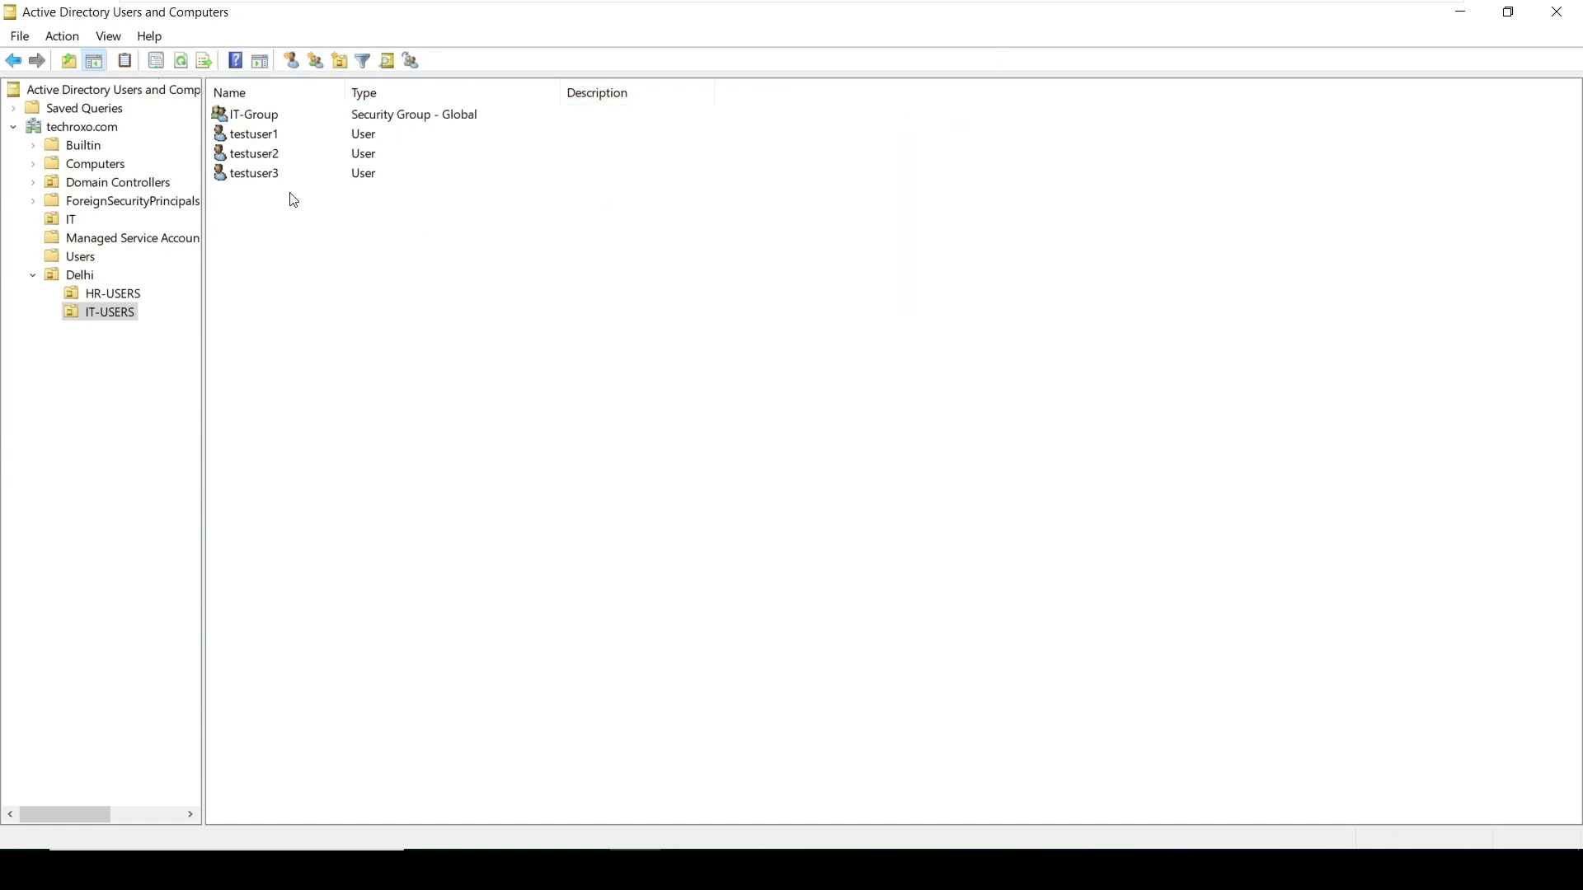
Start Add to a group for testuser3 and list all domain groups through Advanced search
click(284, 171)
right_click(283, 171)
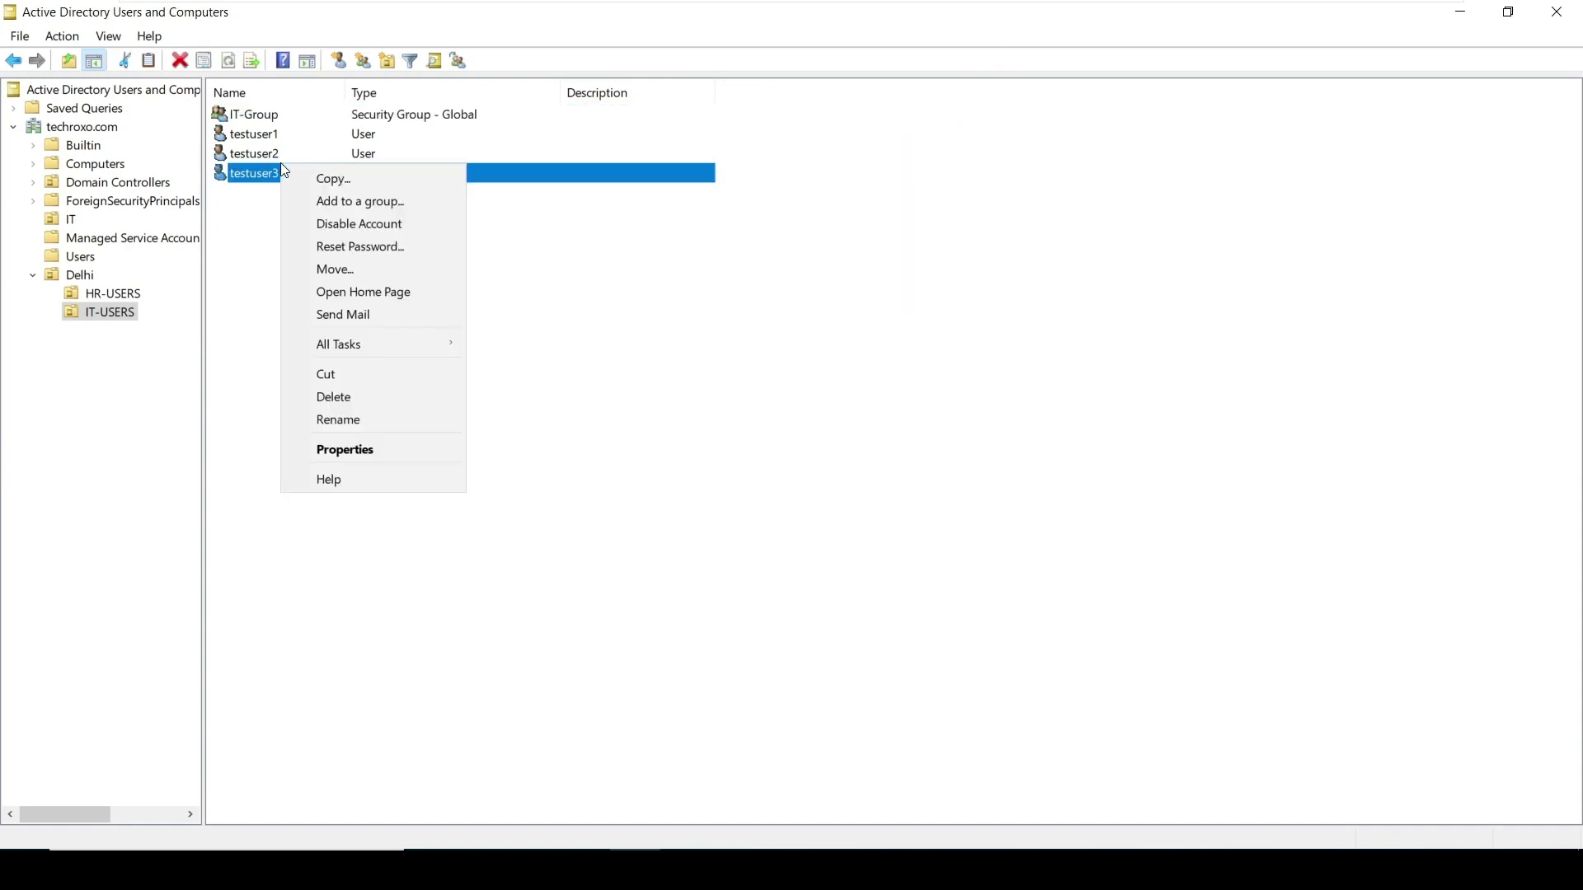
click(323, 208)
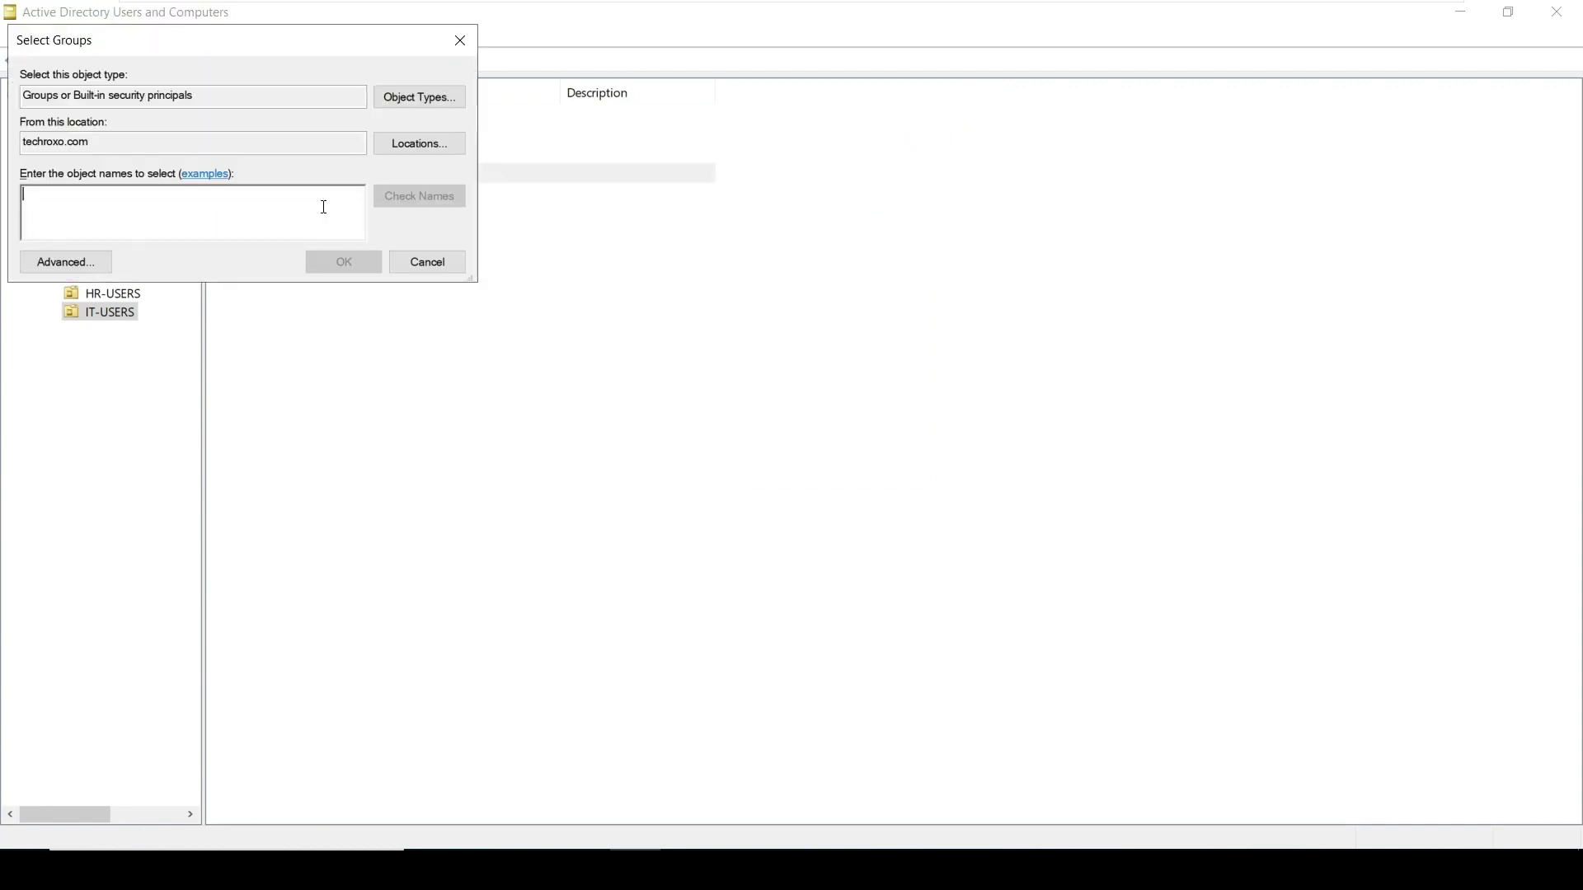
drag(279, 38, 563, 115)
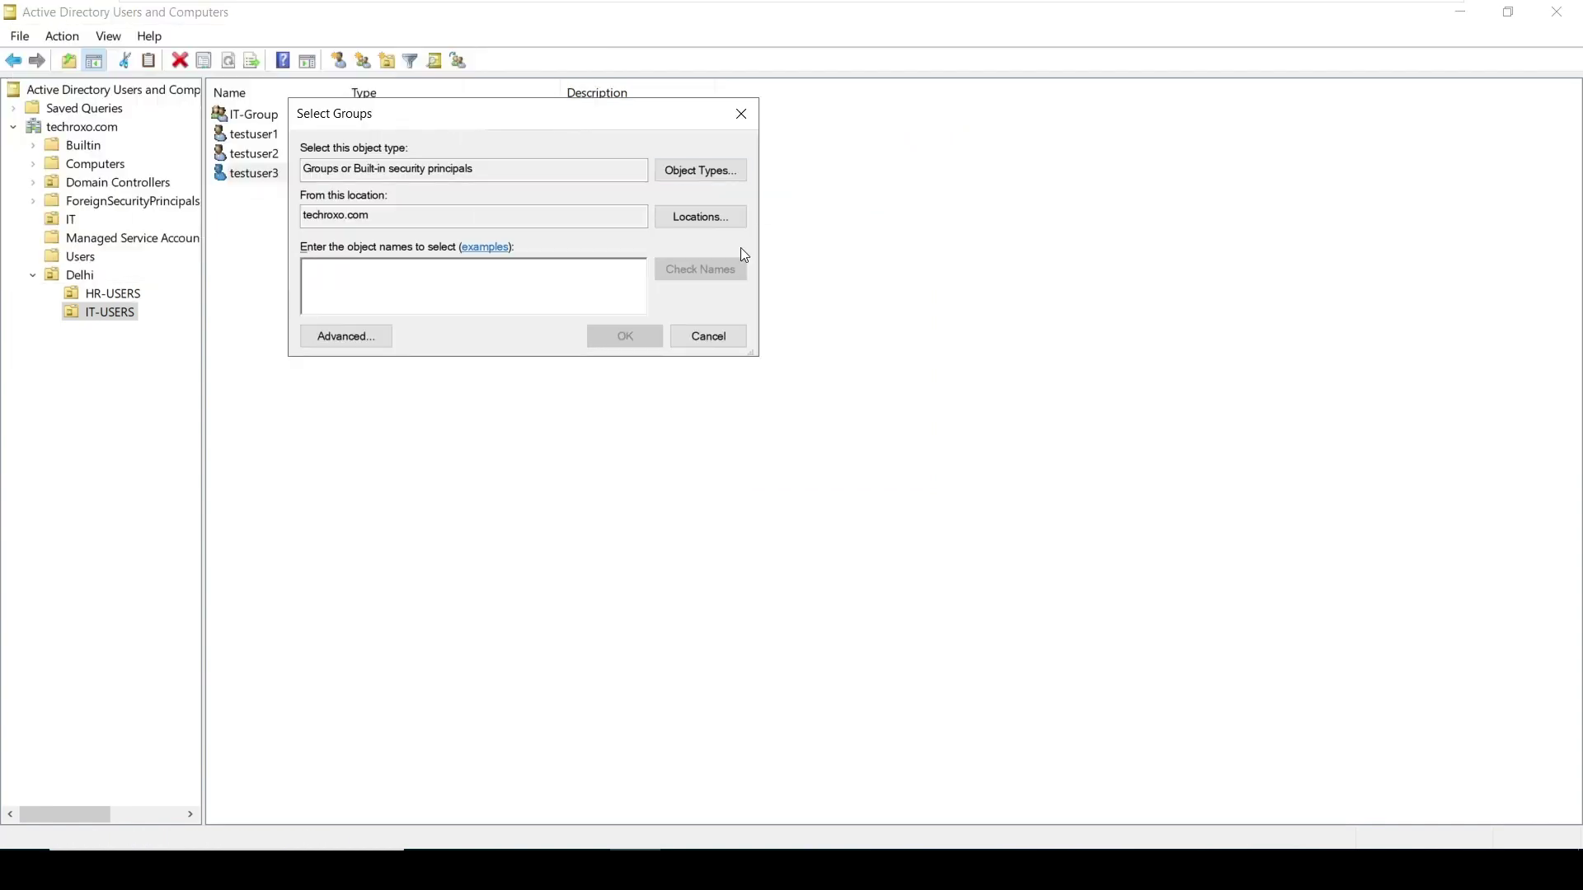
click(355, 336)
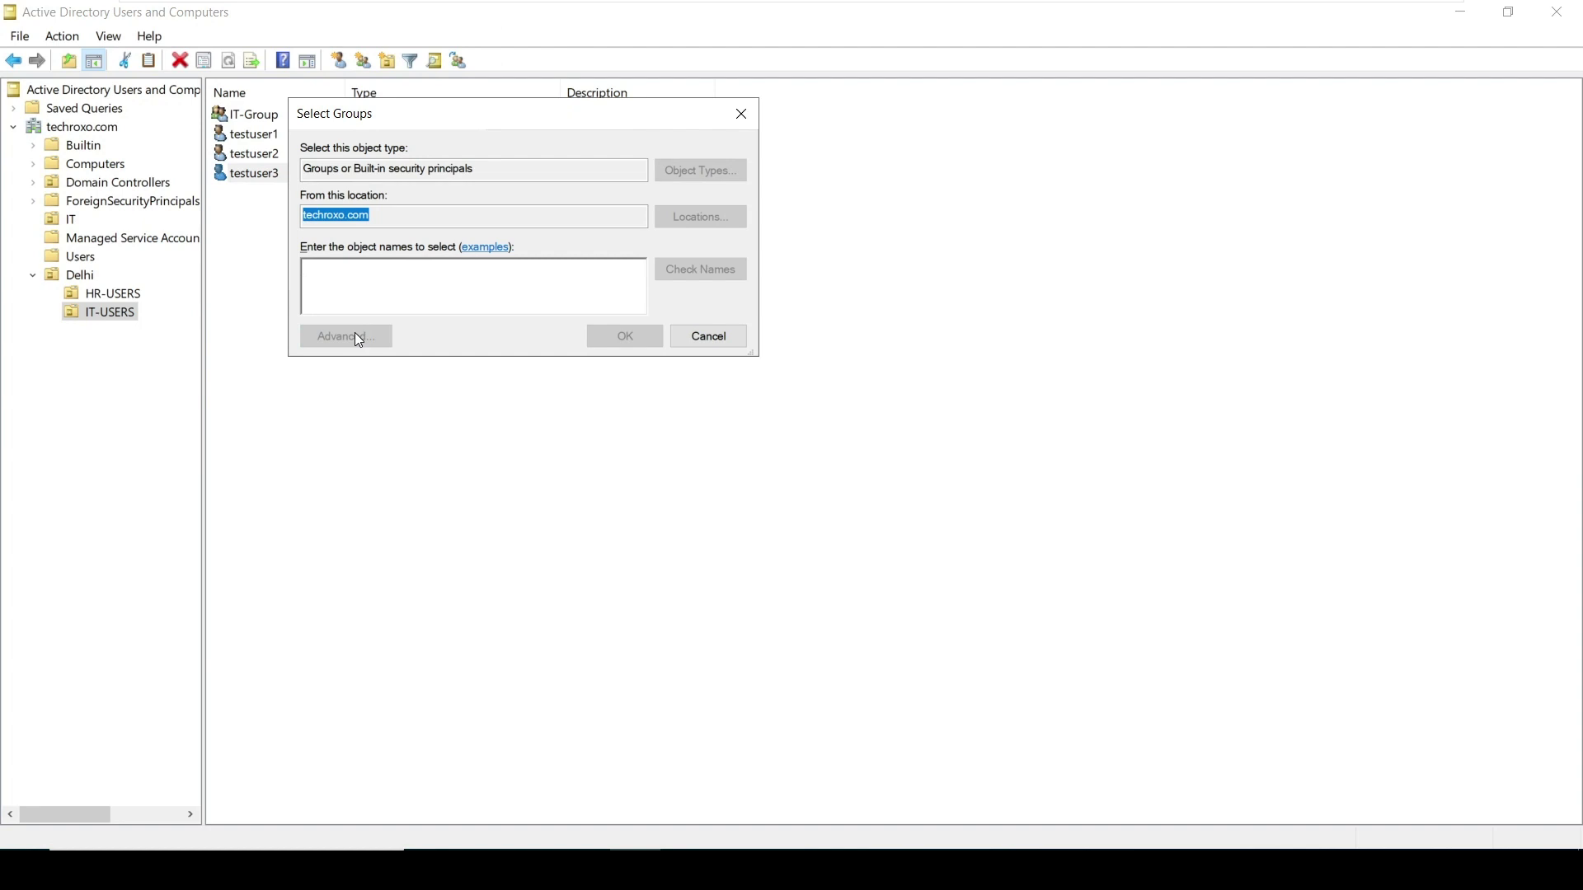
drag(482, 155, 569, 105)
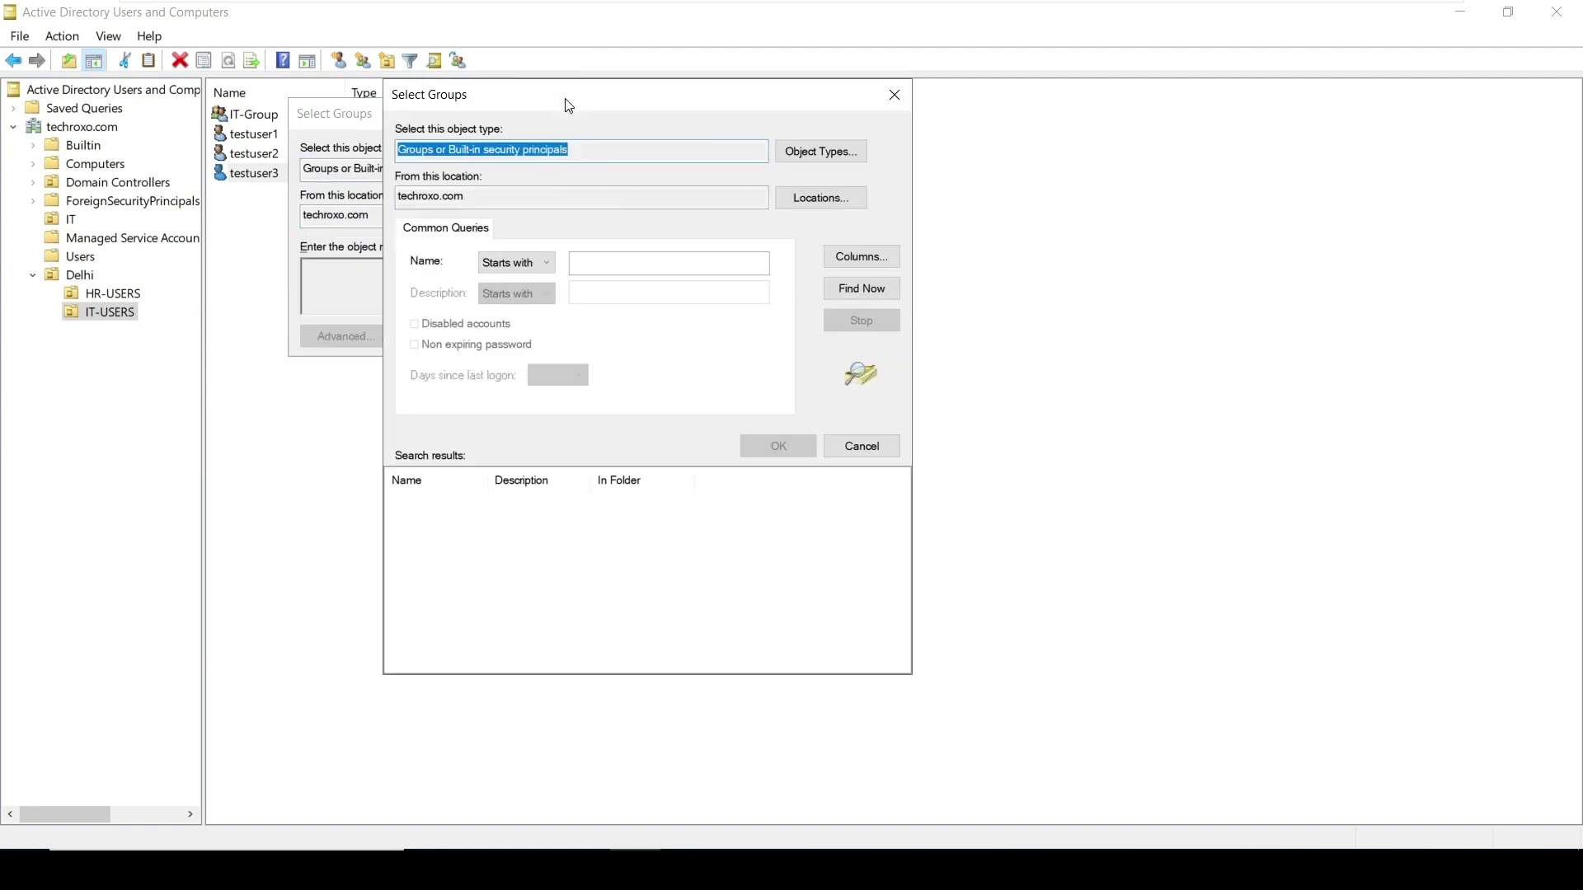
drag(569, 105, 586, 69)
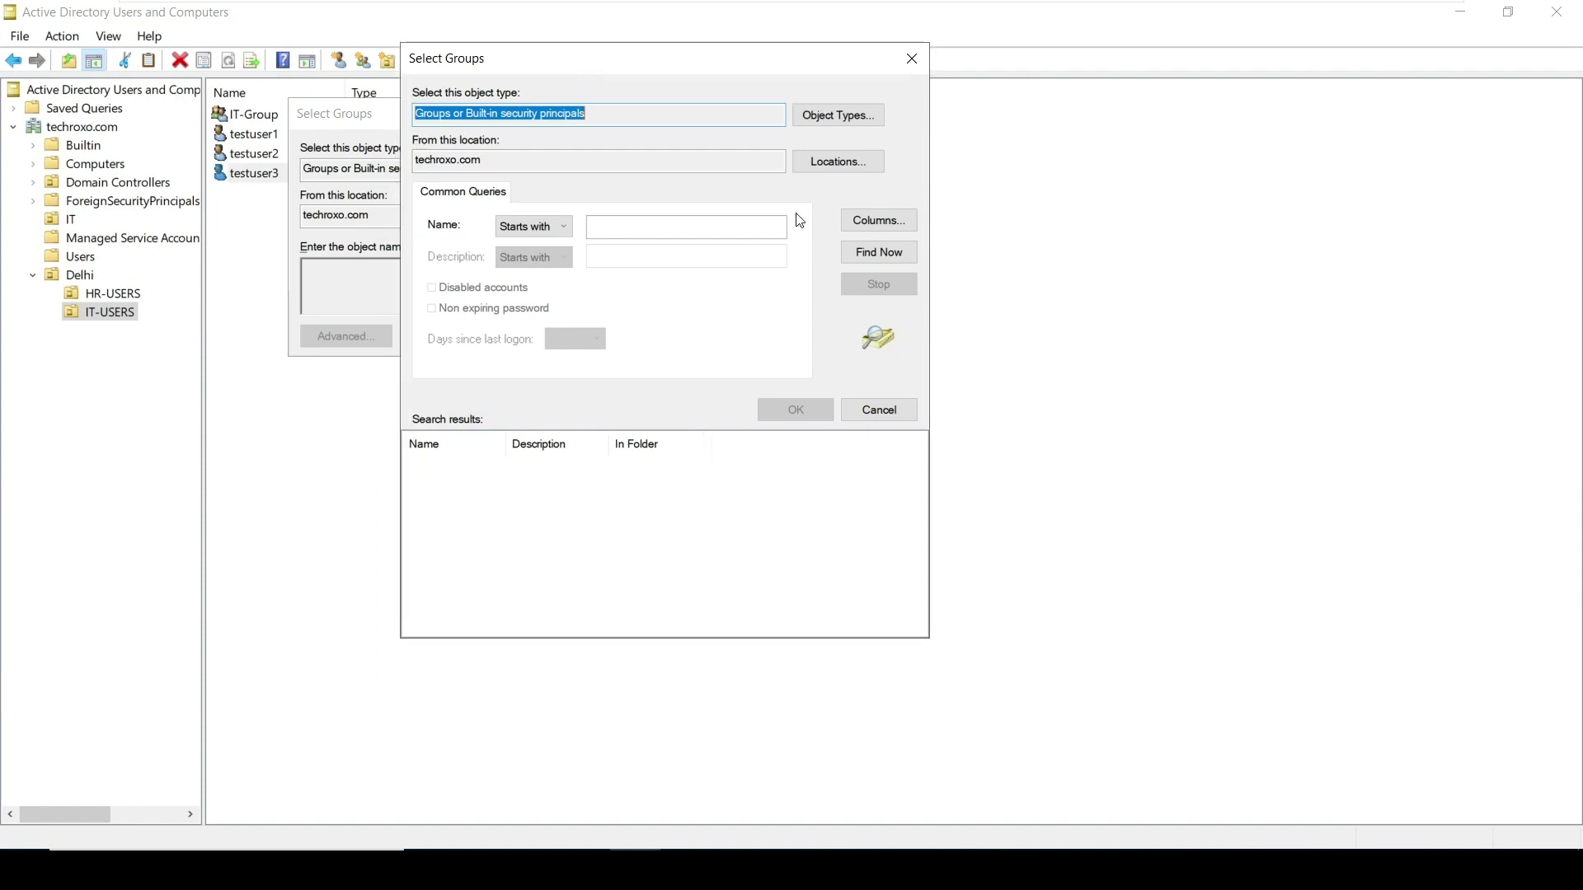
click(868, 253)
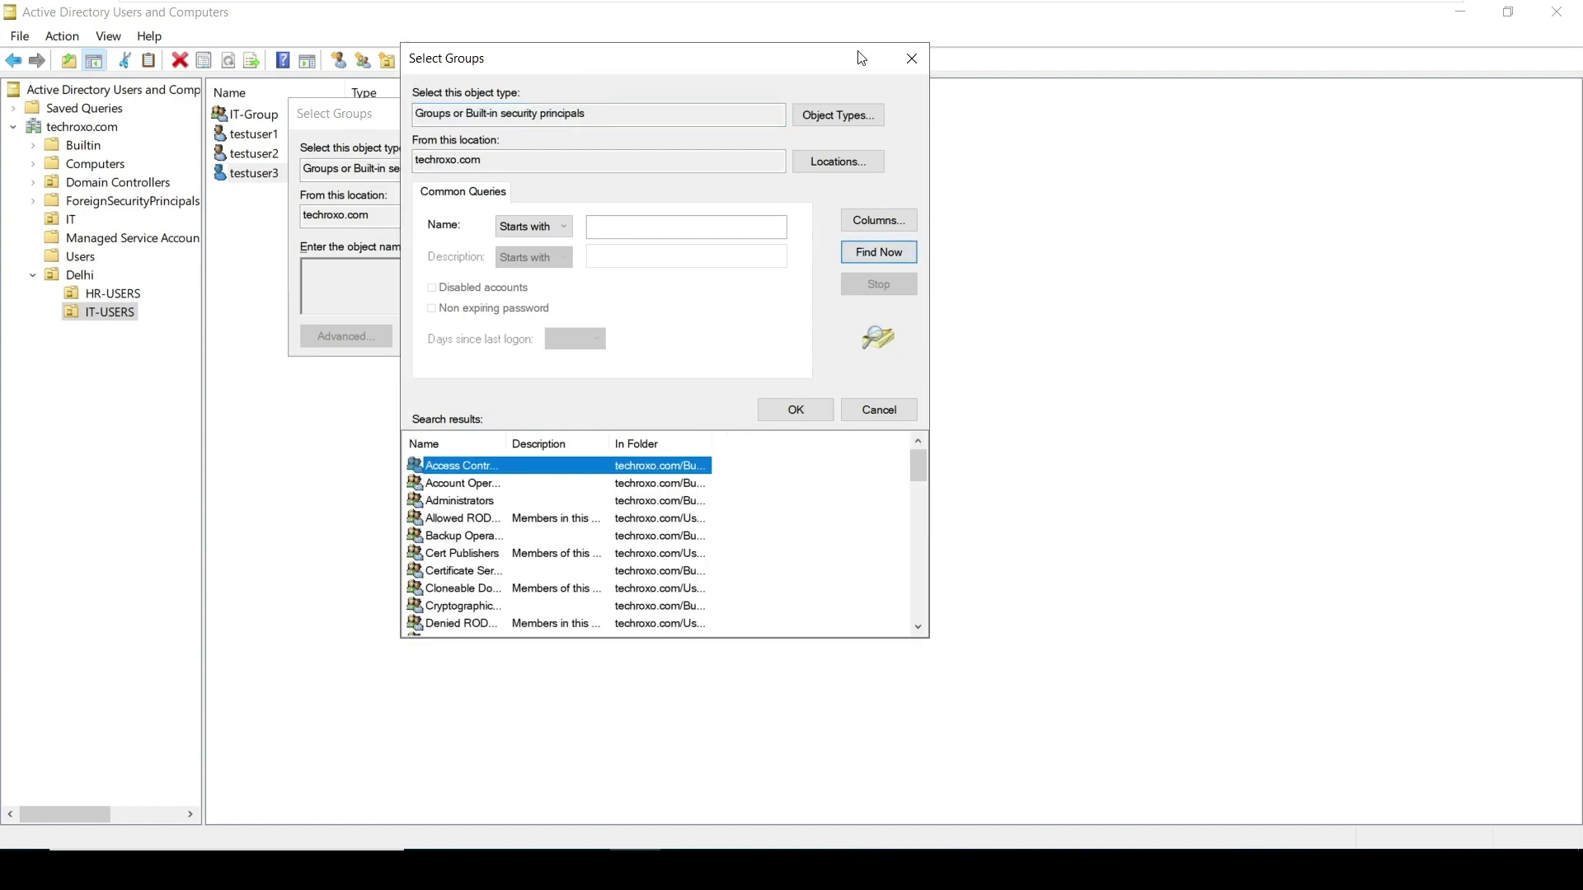
Widen the search results, pick IT-Group, and confirm adding testuser3 to it
drag(929, 642, 1109, 816)
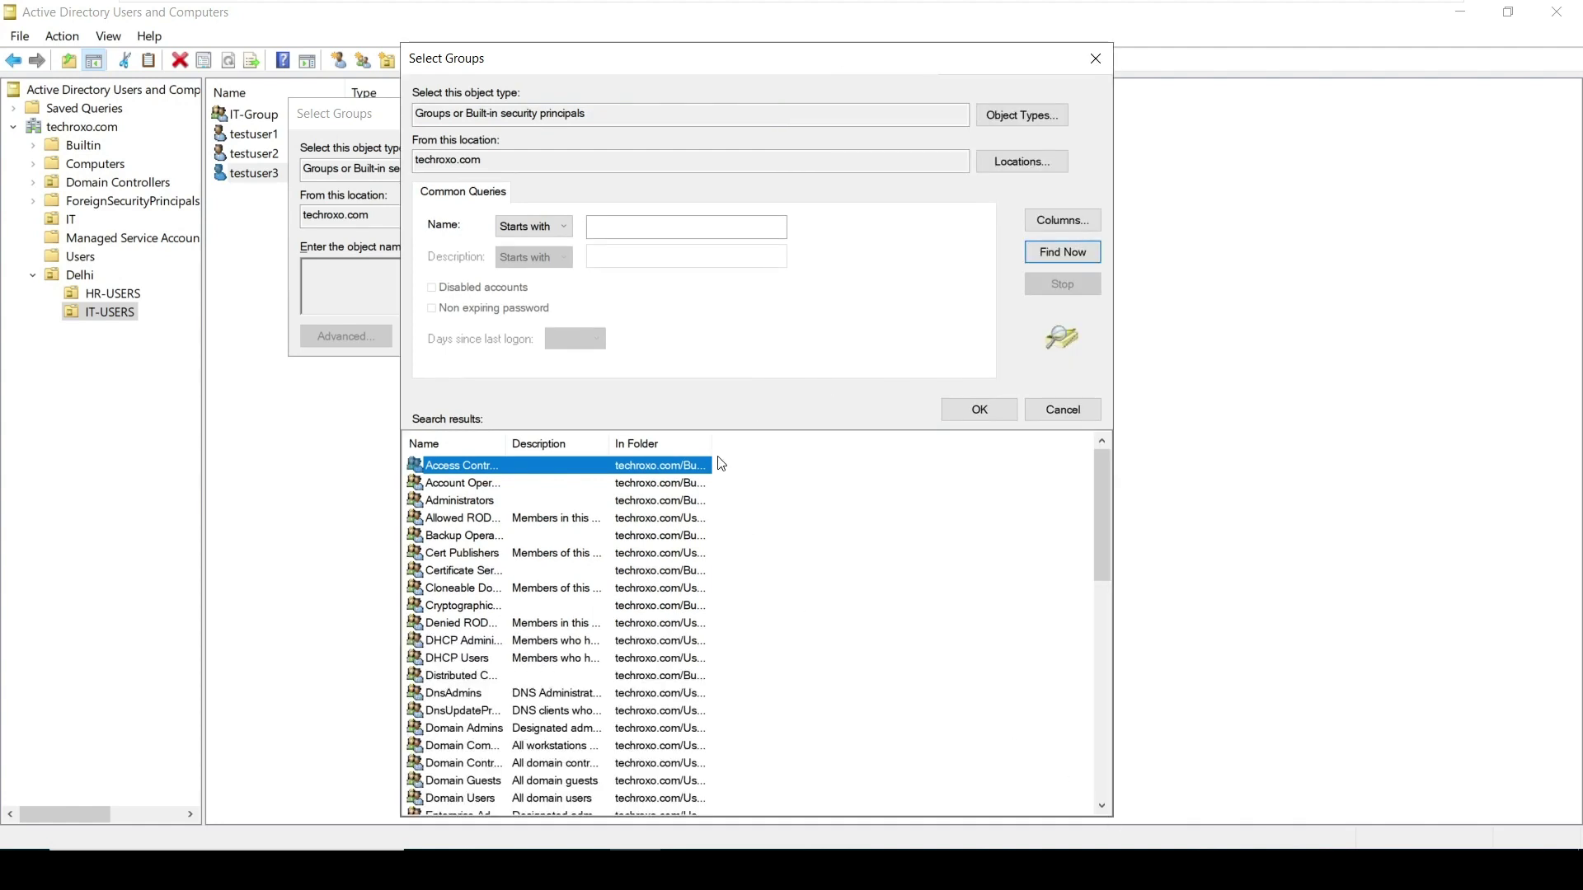
drag(711, 444, 816, 445)
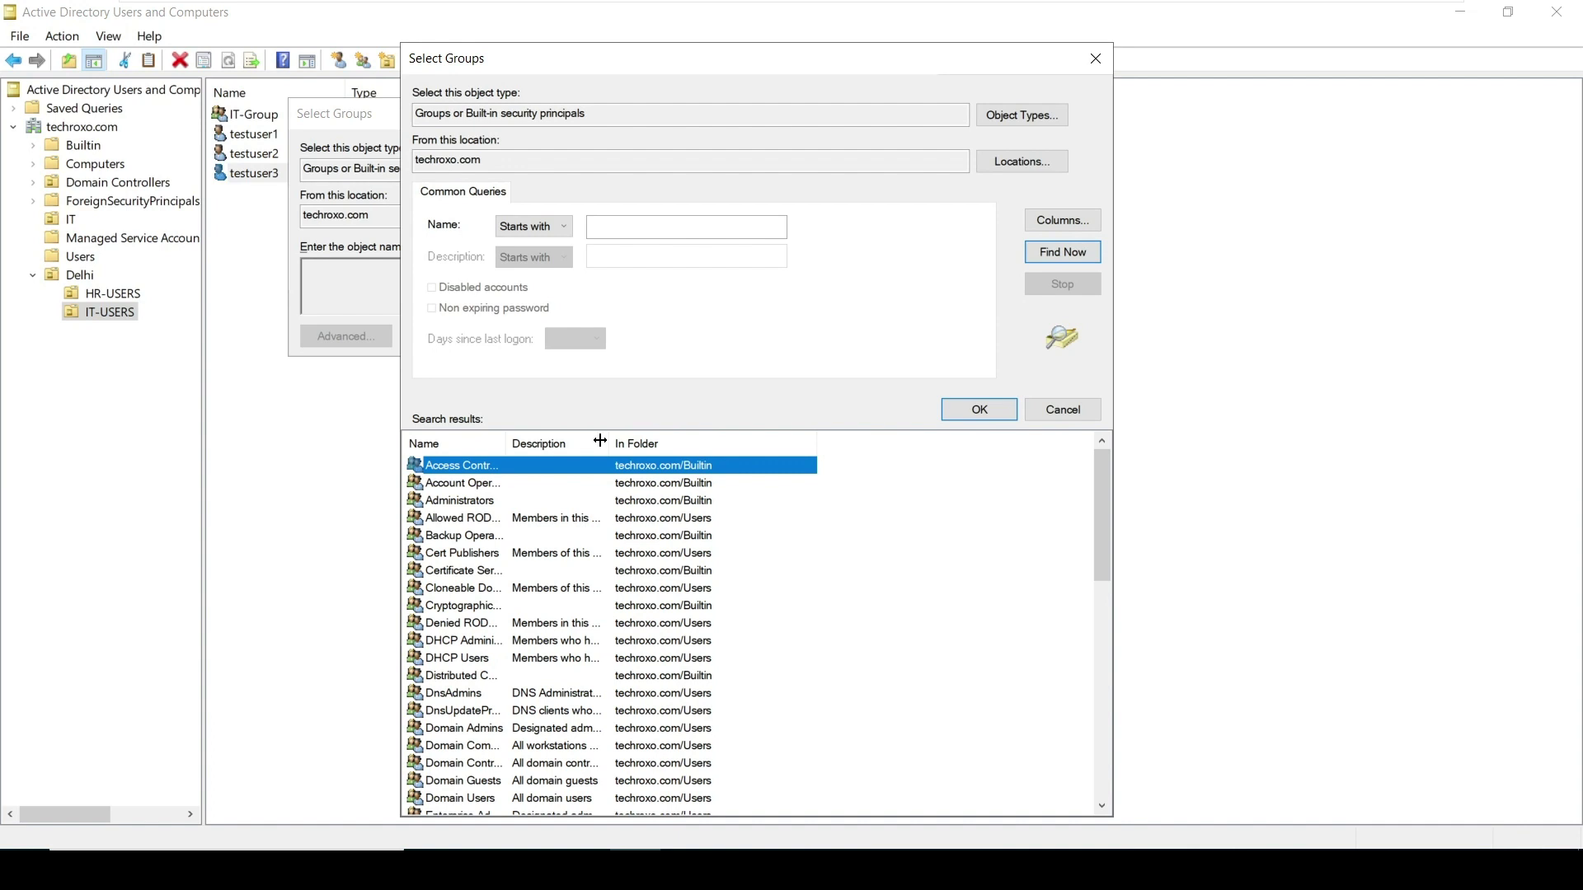
drag(607, 438, 671, 445)
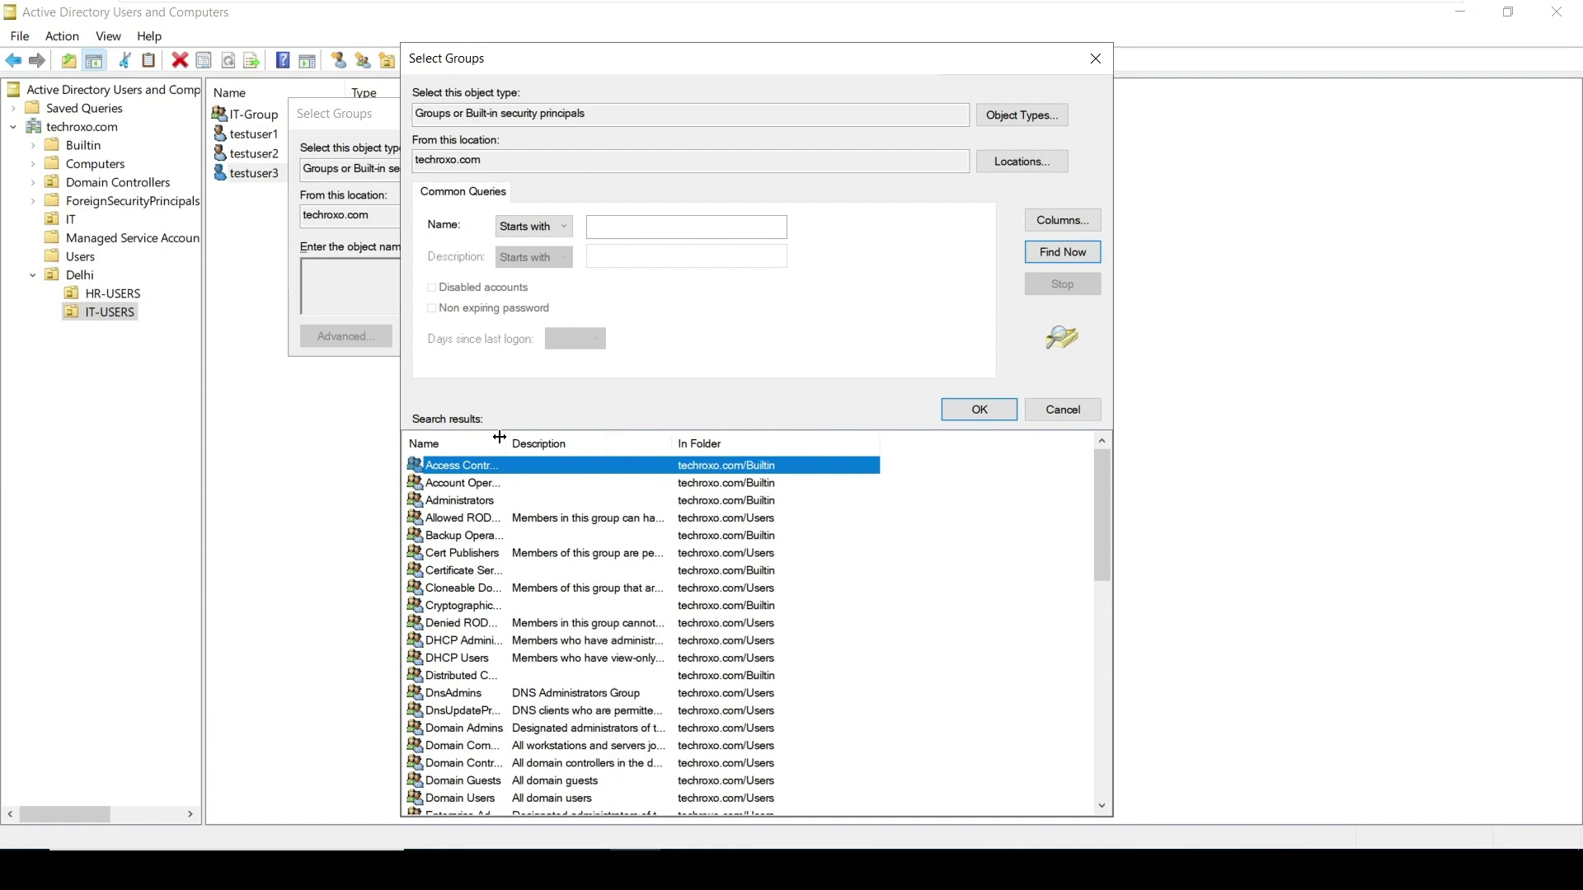
drag(500, 441, 588, 443)
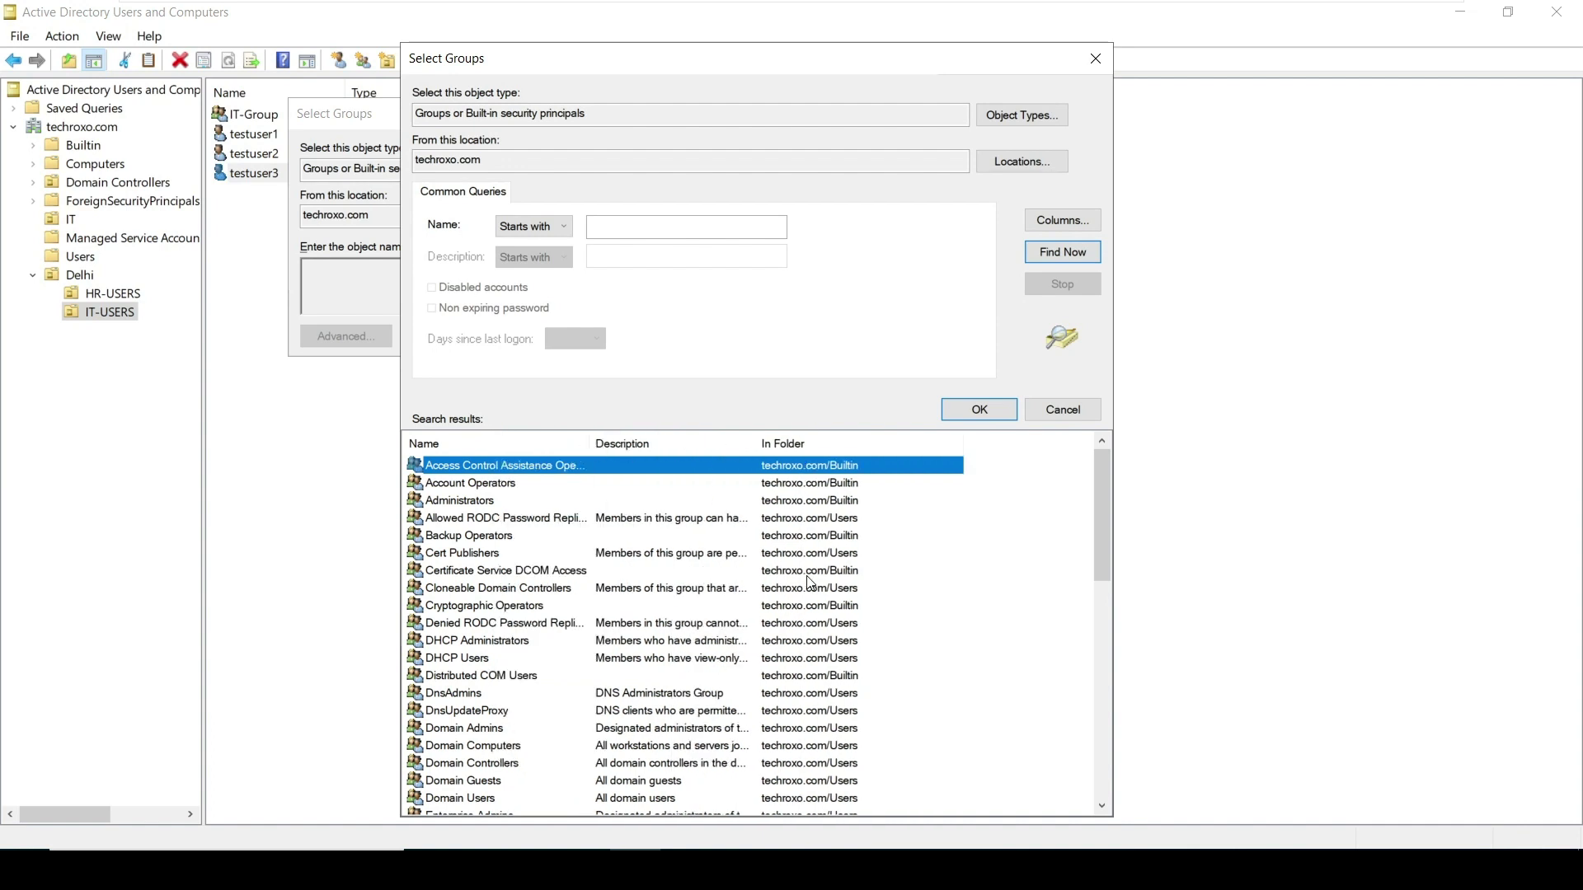
drag(1108, 512, 913, 636)
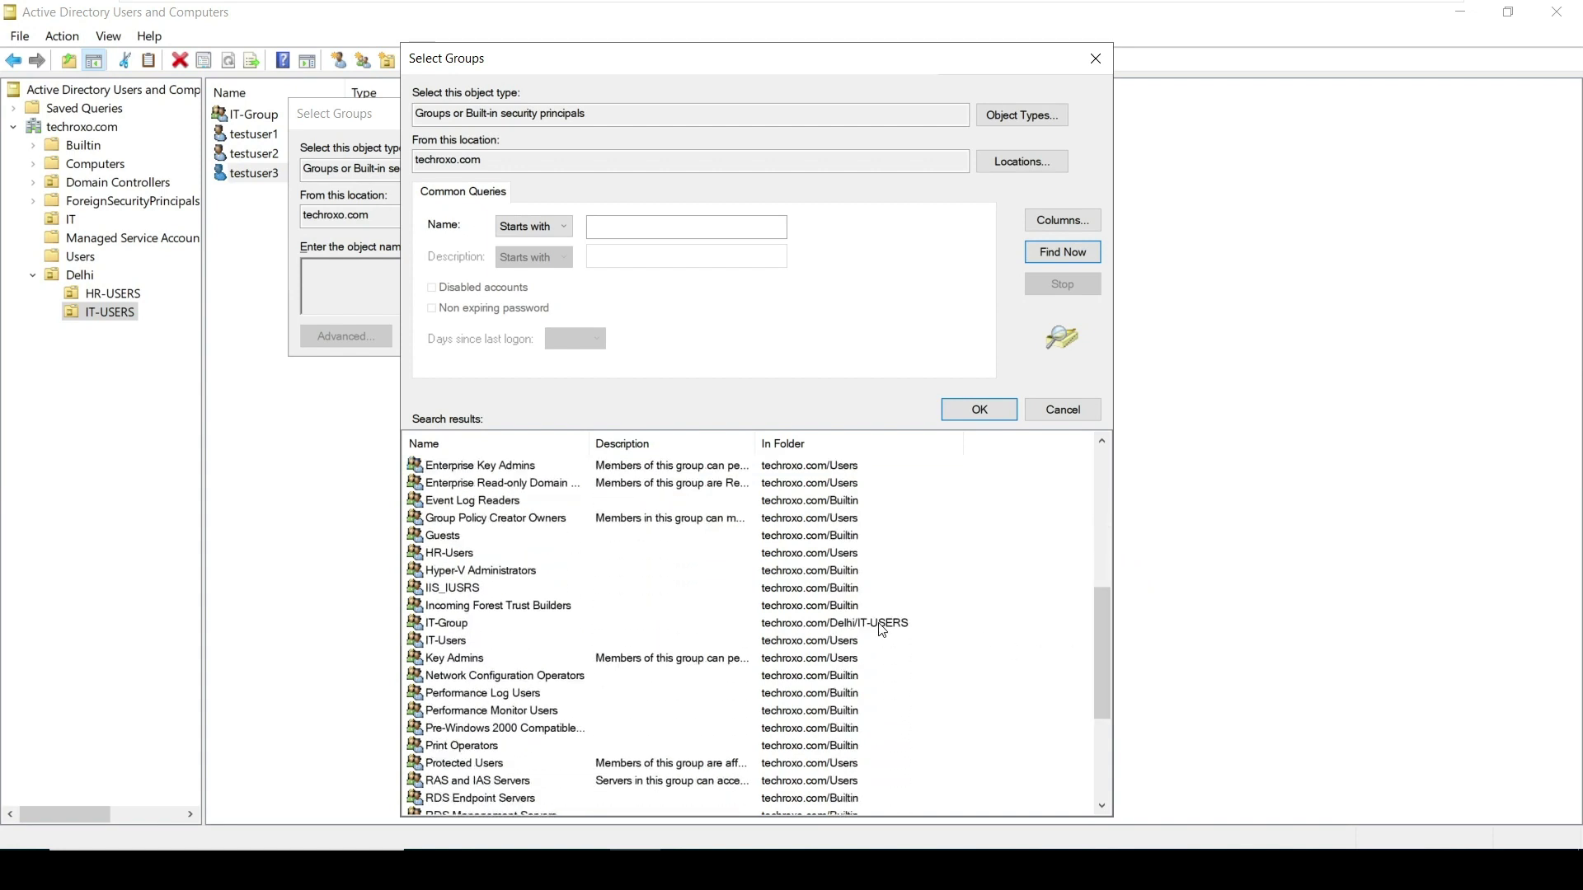
click(882, 628)
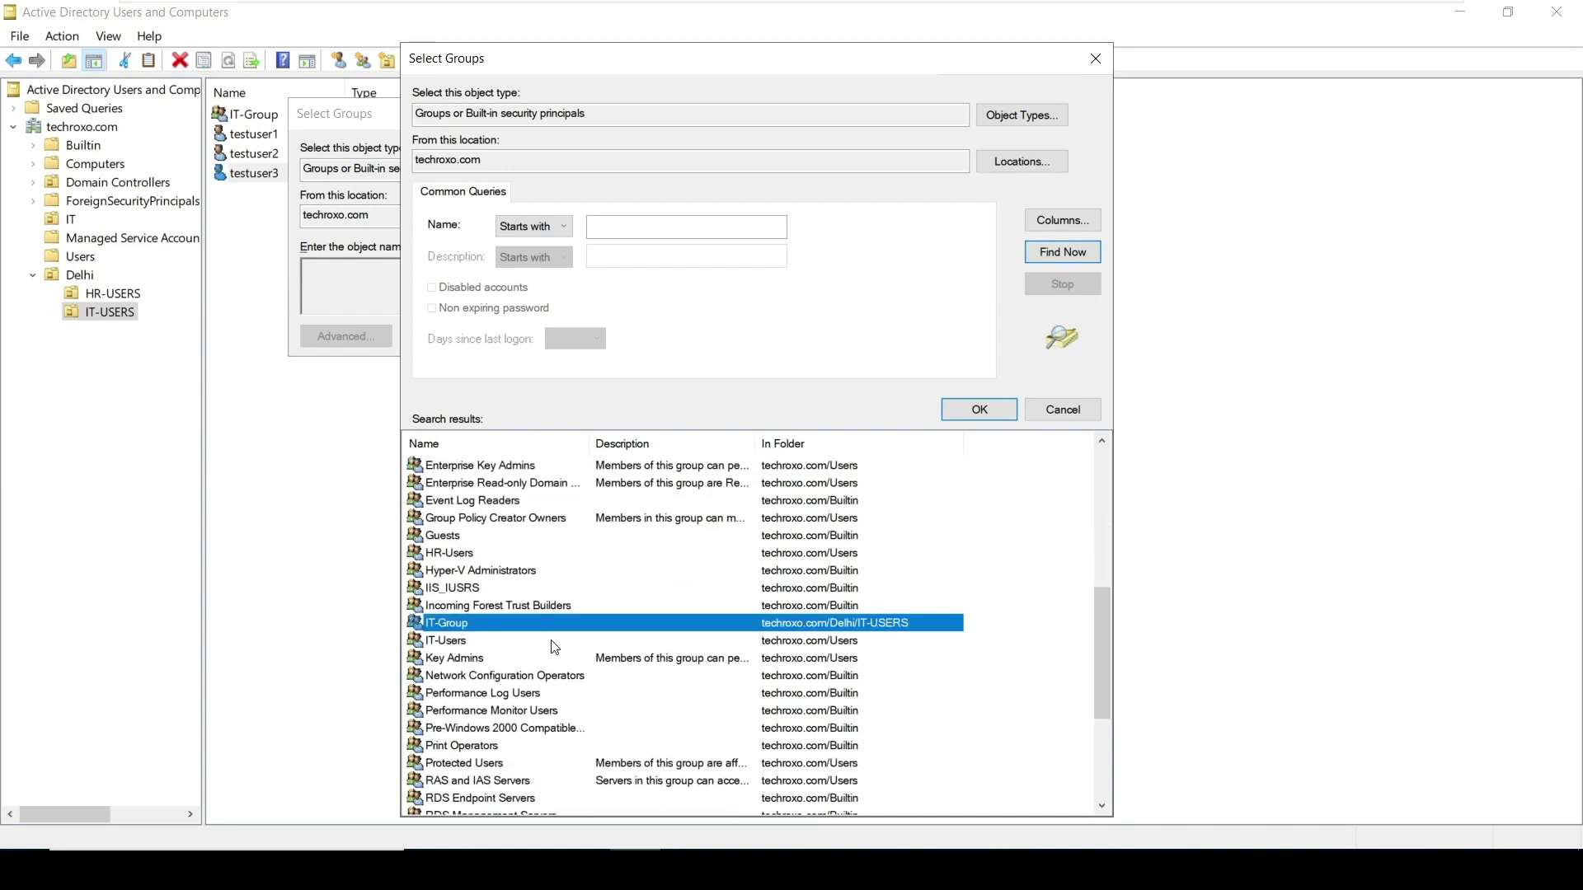
click(978, 410)
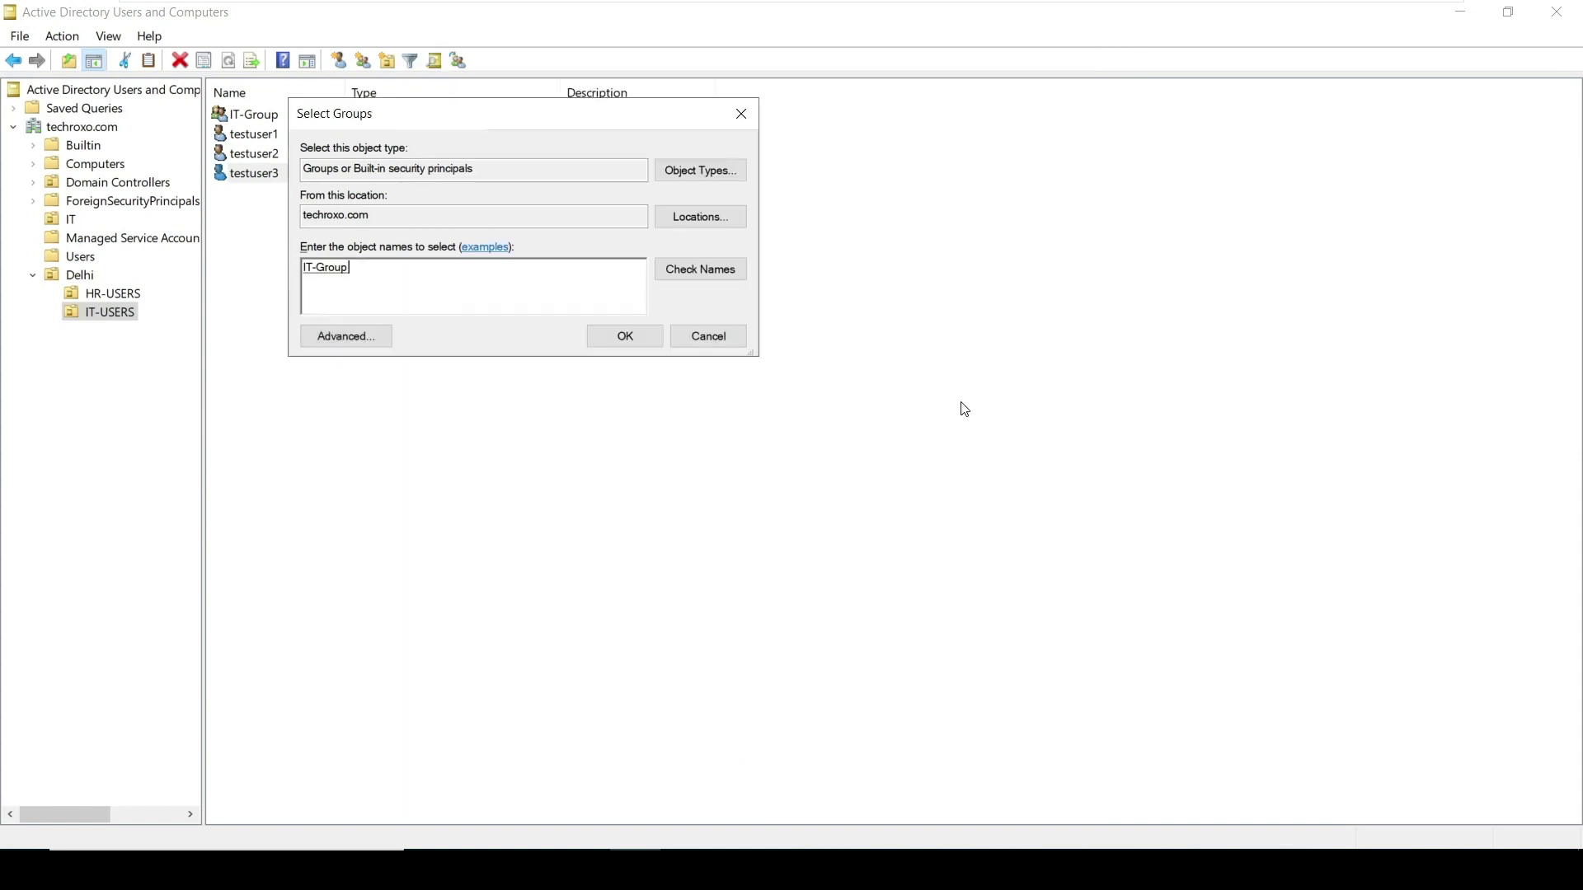
click(626, 336)
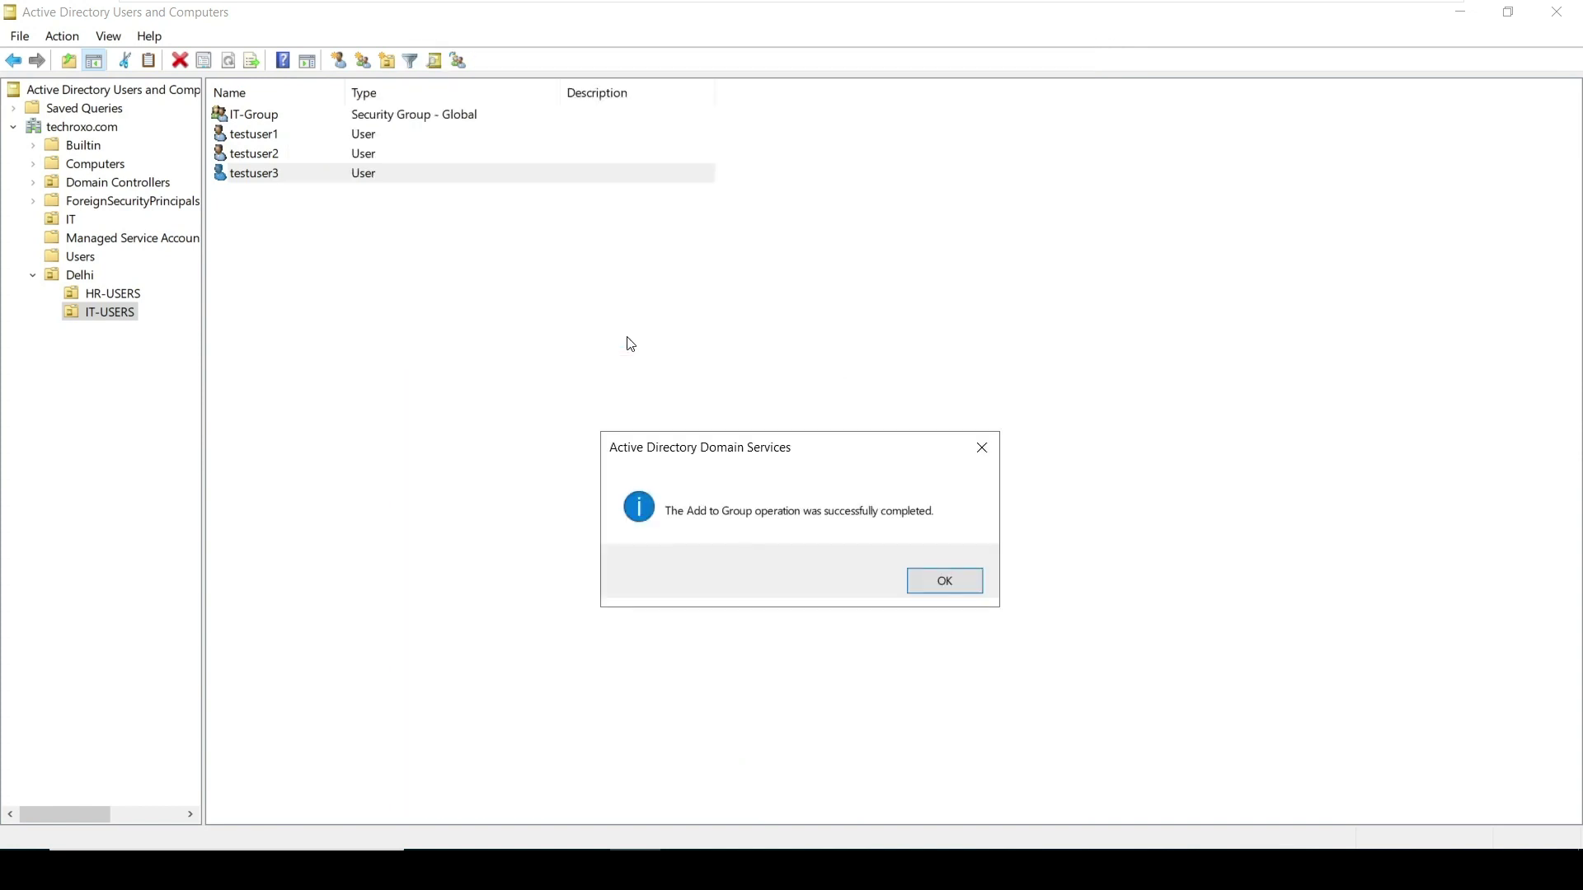
Dismiss the success message and show IT-Group's Members list with testuser1–3
click(928, 579)
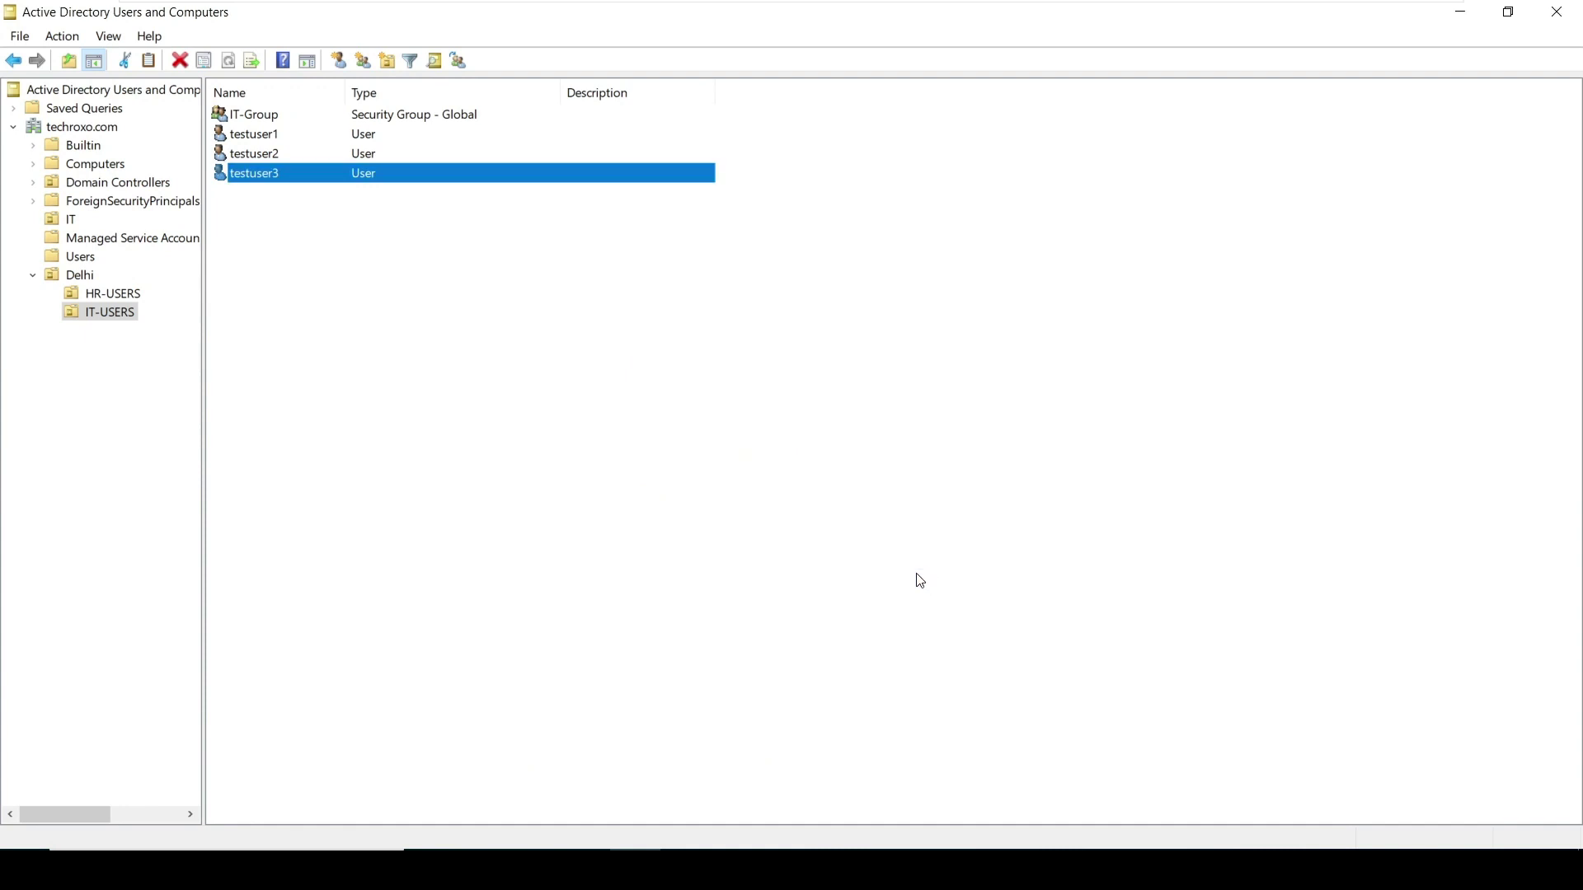
double_click(262, 114)
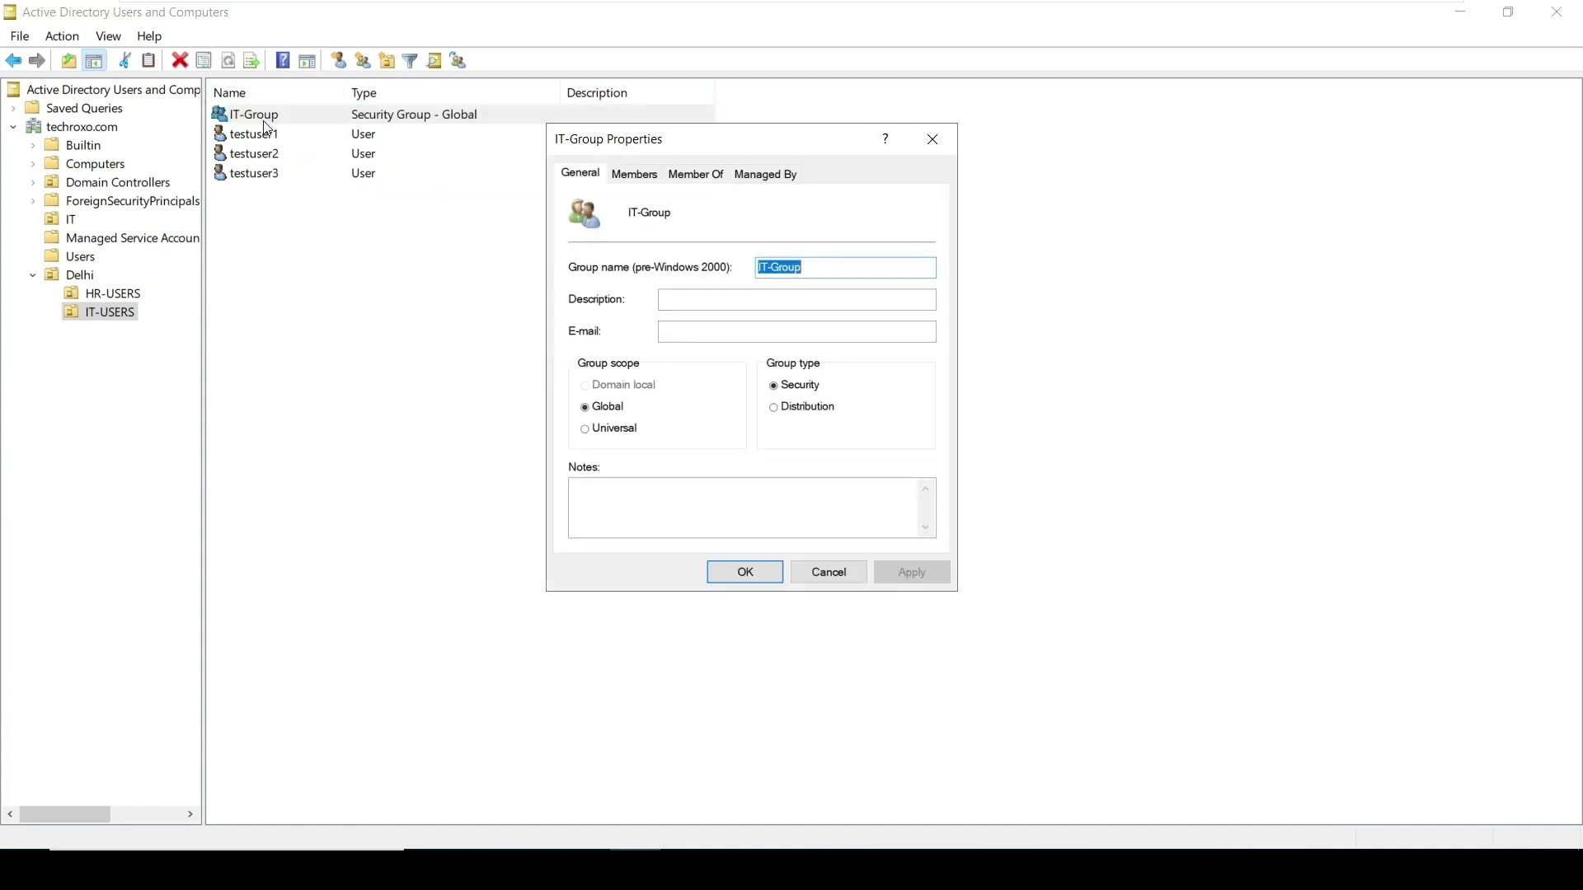
click(643, 175)
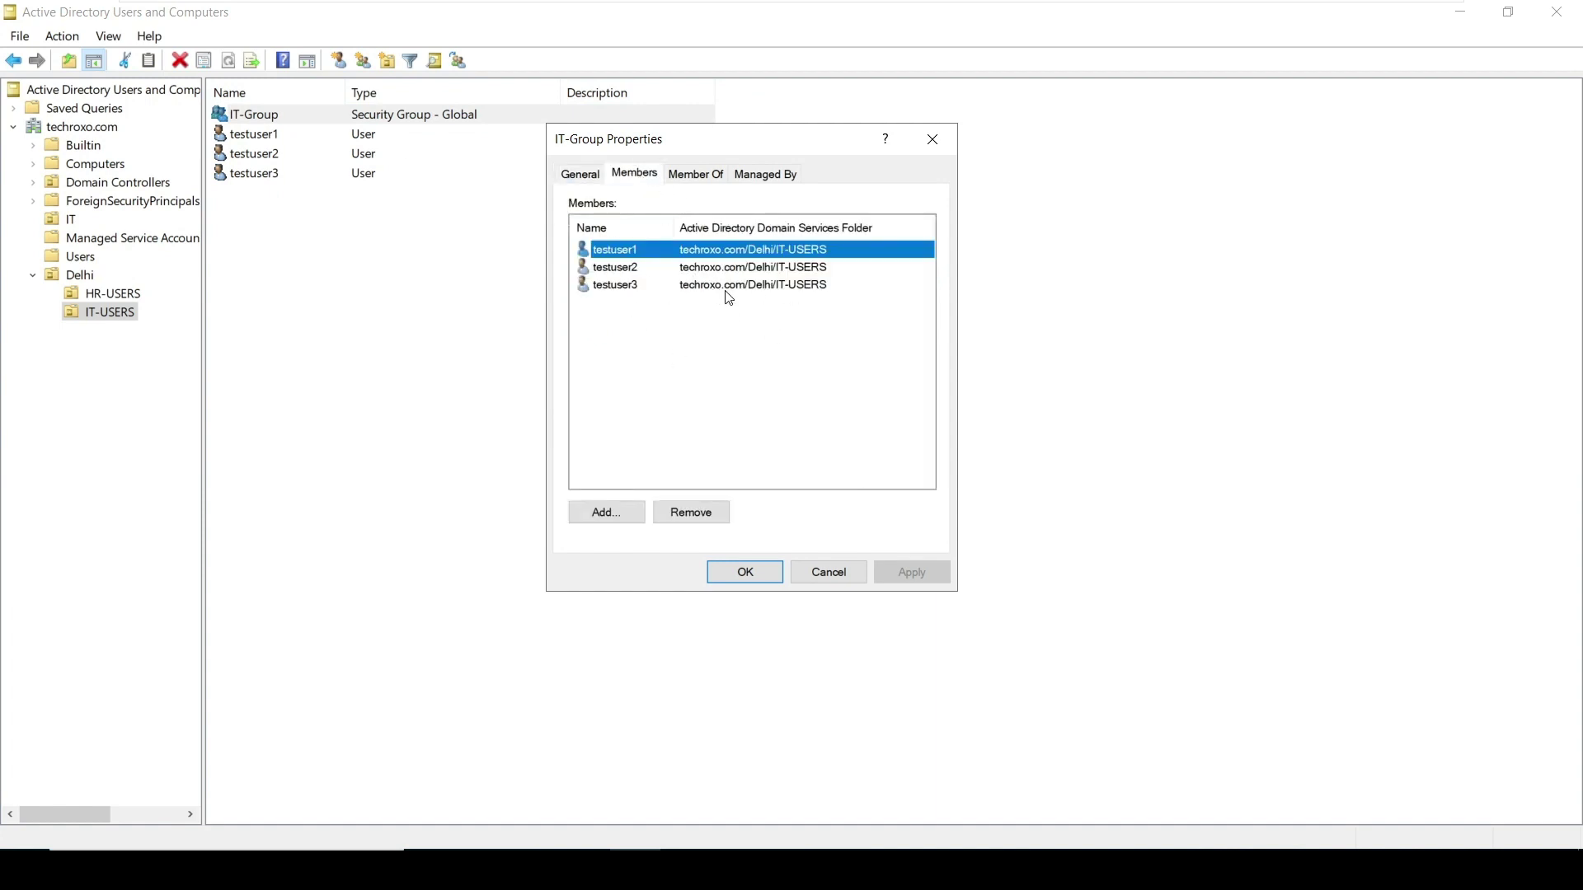